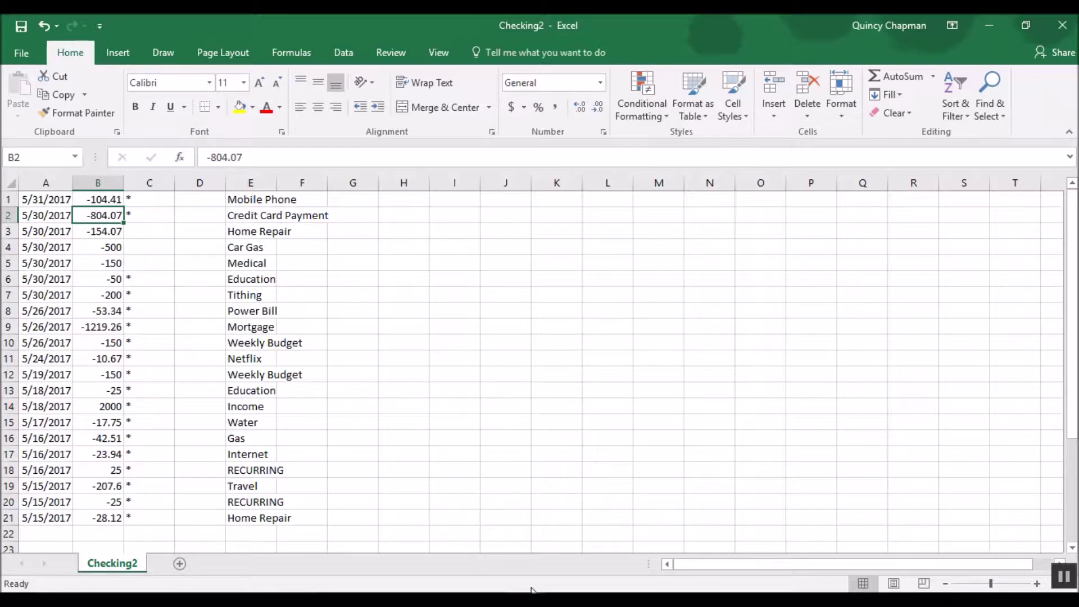
Switch to the Ultimate Budget Template workbook and examine the May2017 sheet's income, withholdings, expenses and monthly summary.
mouse_move(531, 589)
click(443, 510)
scroll(434, 545, up, 3)
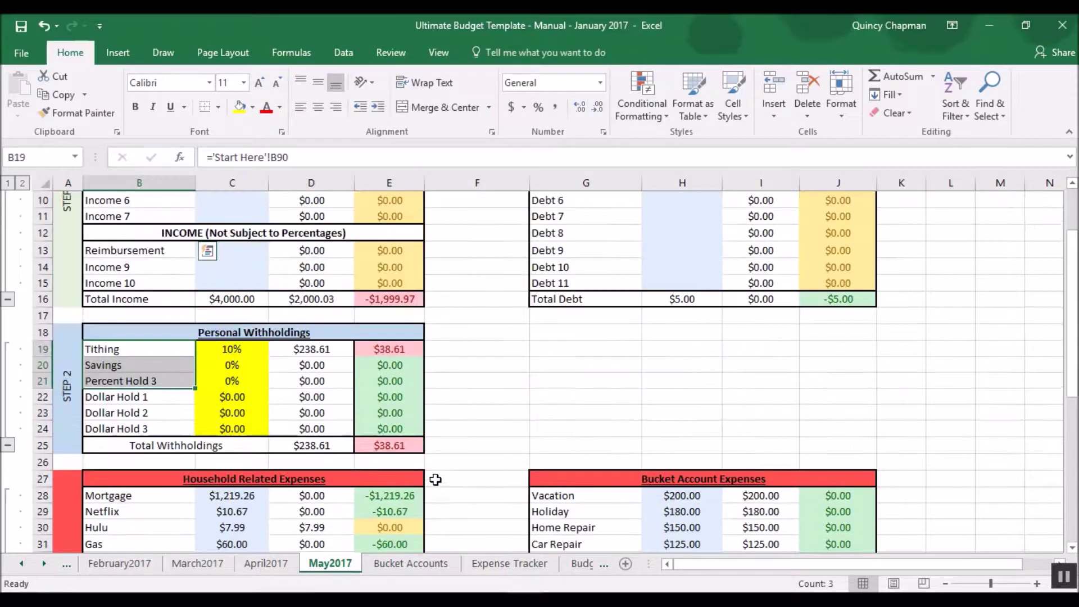
scroll(480, 431, up, 2)
click(478, 430)
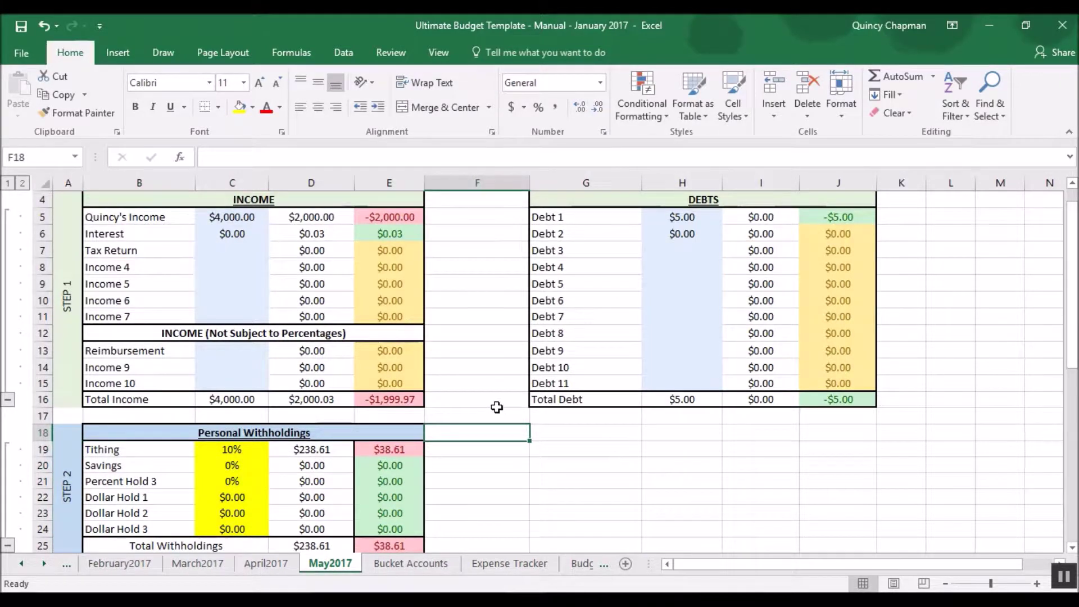
scroll(496, 407, up, 1)
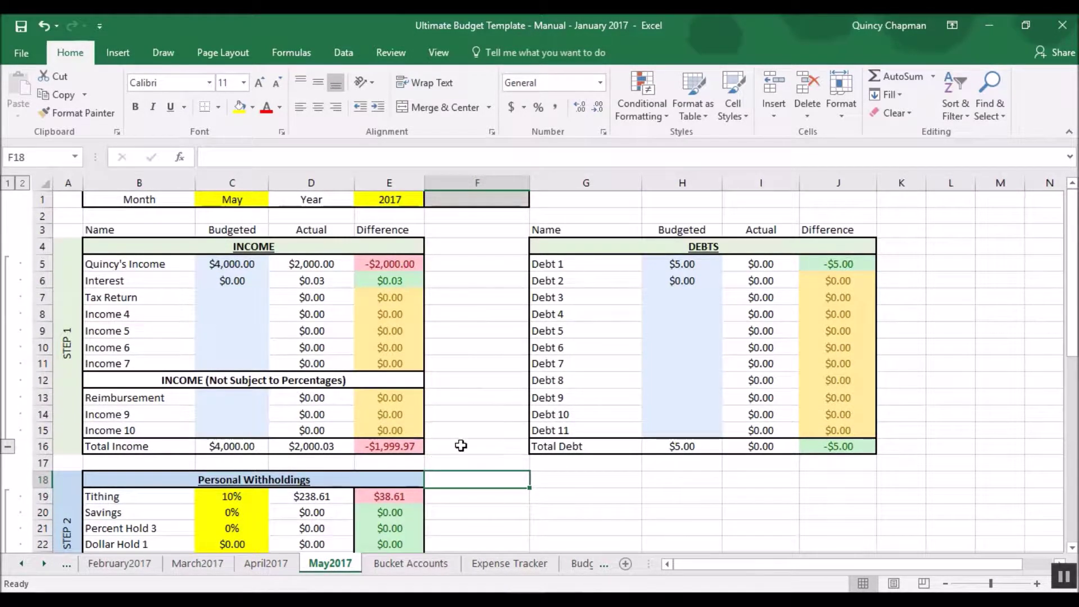
scroll(461, 446, down, 1)
scroll(461, 445, down, 5)
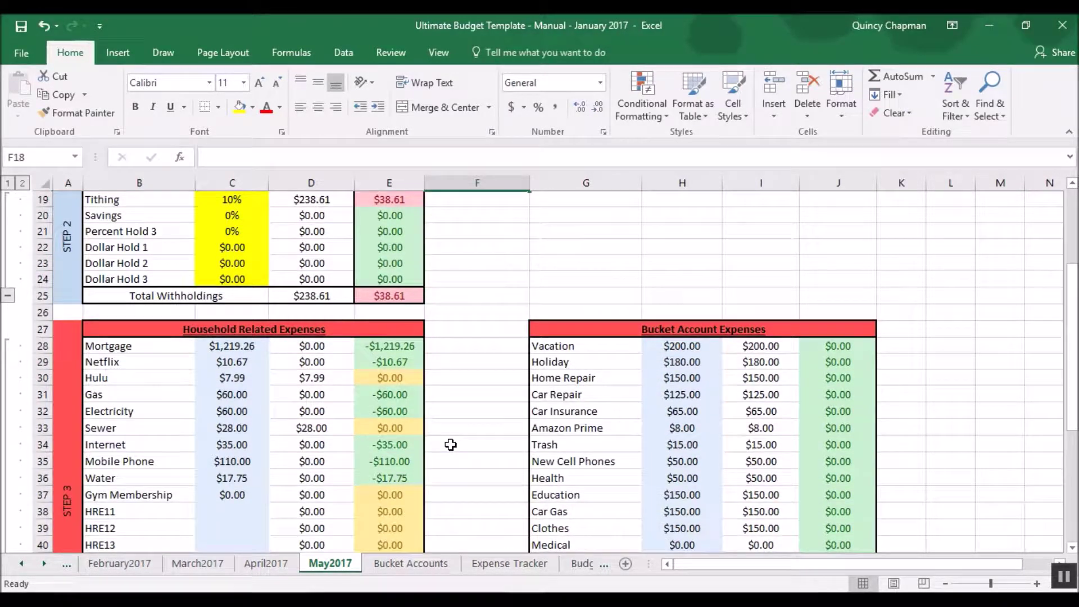
scroll(453, 465, down, 1)
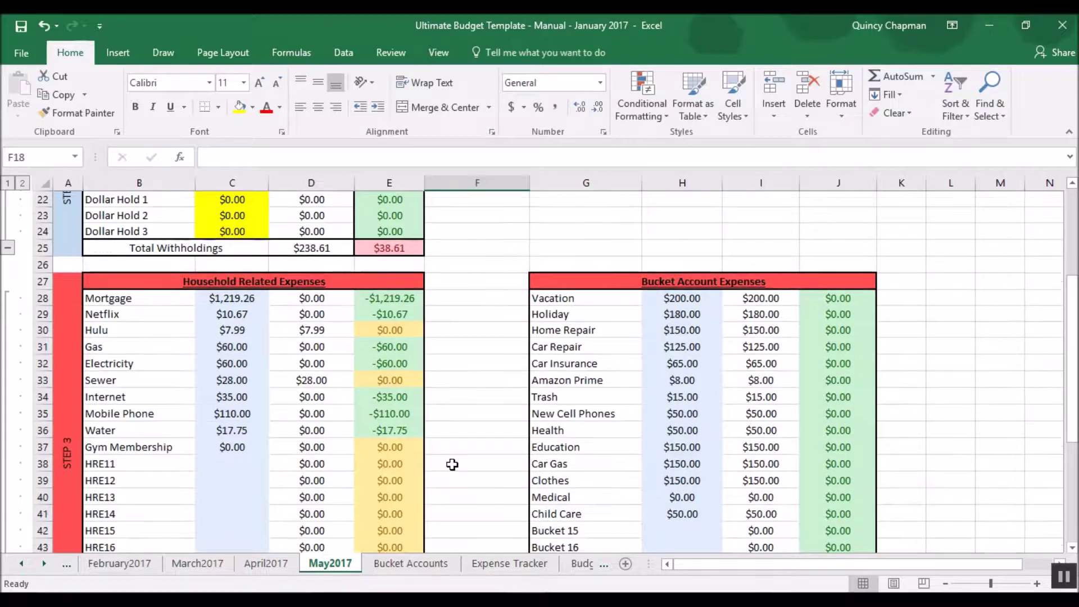
scroll(462, 451, down, 3)
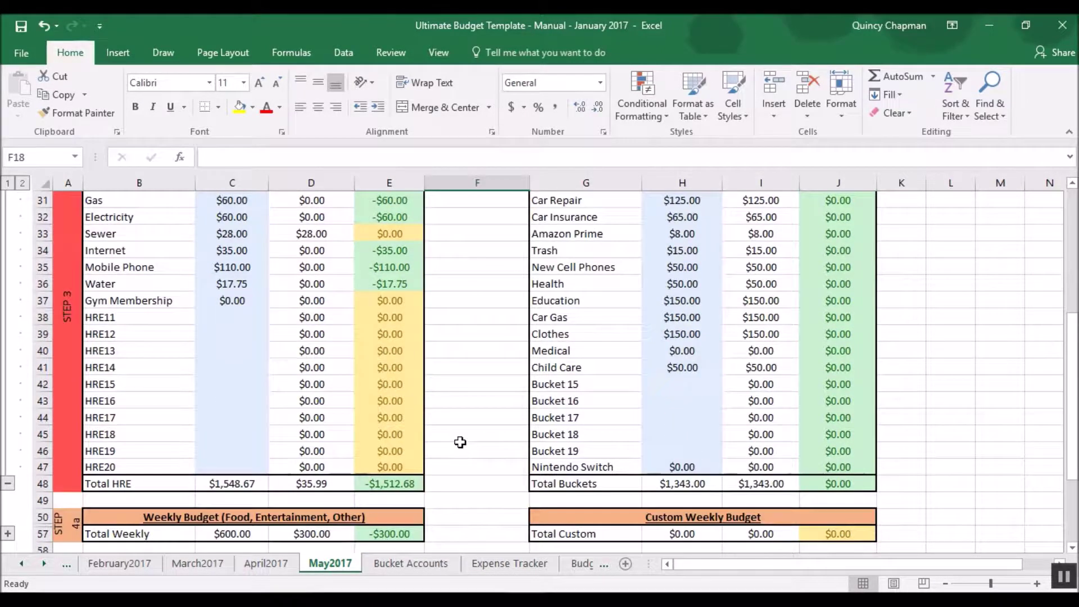
scroll(460, 442, up, 9)
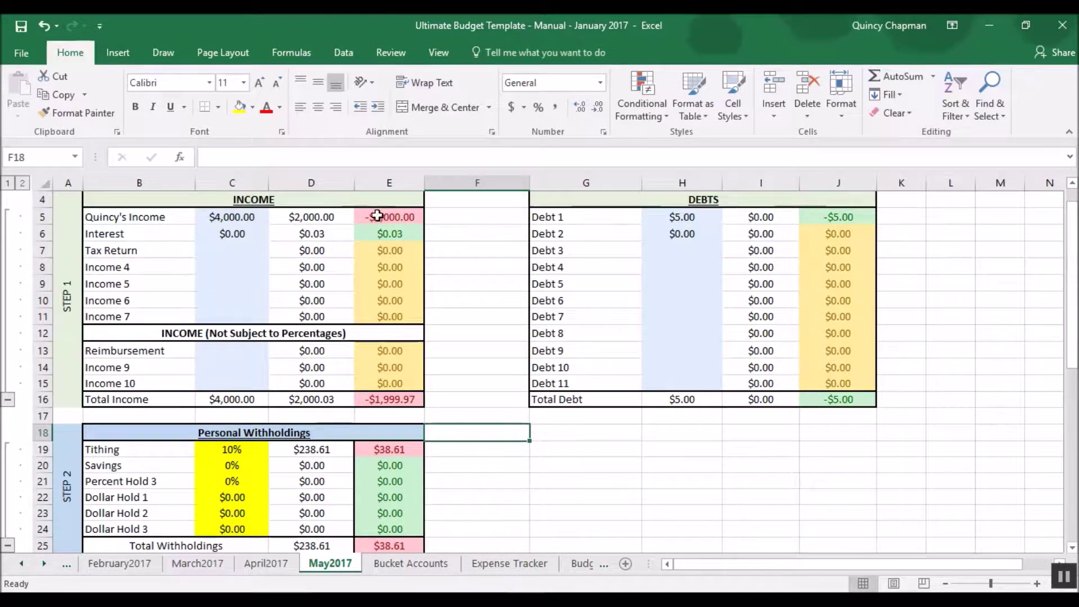
scroll(377, 216, down, 13)
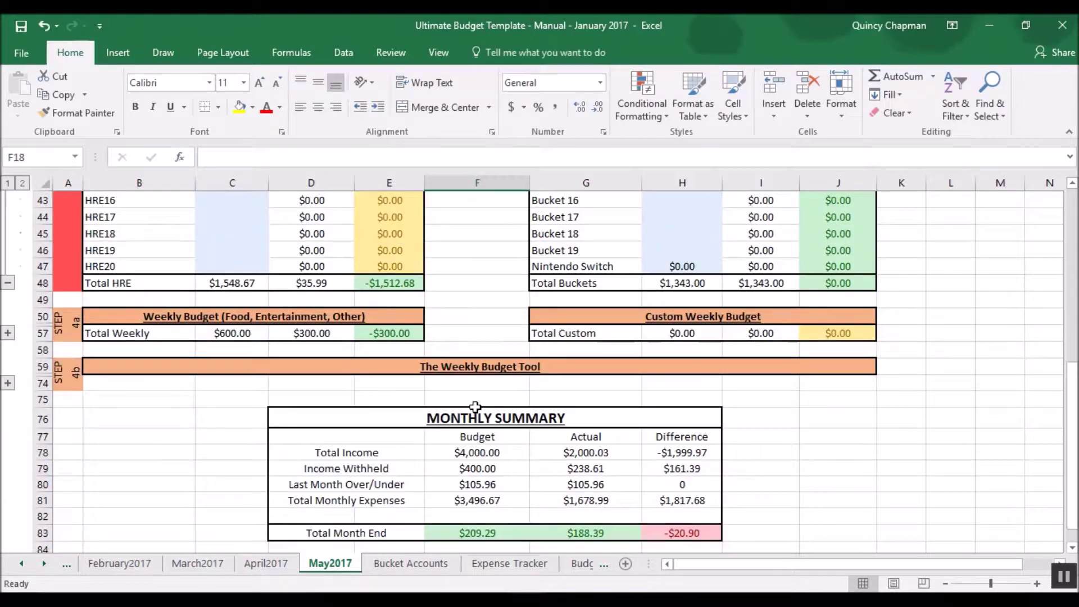
scroll(475, 406, down, 3)
scroll(474, 410, up, 4)
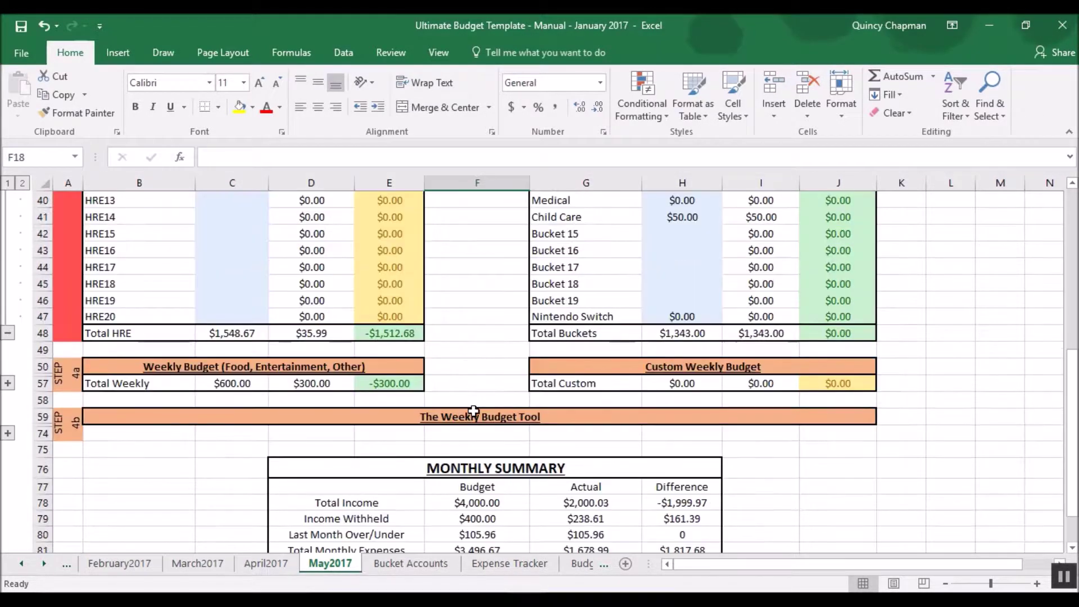
scroll(474, 411, up, 5)
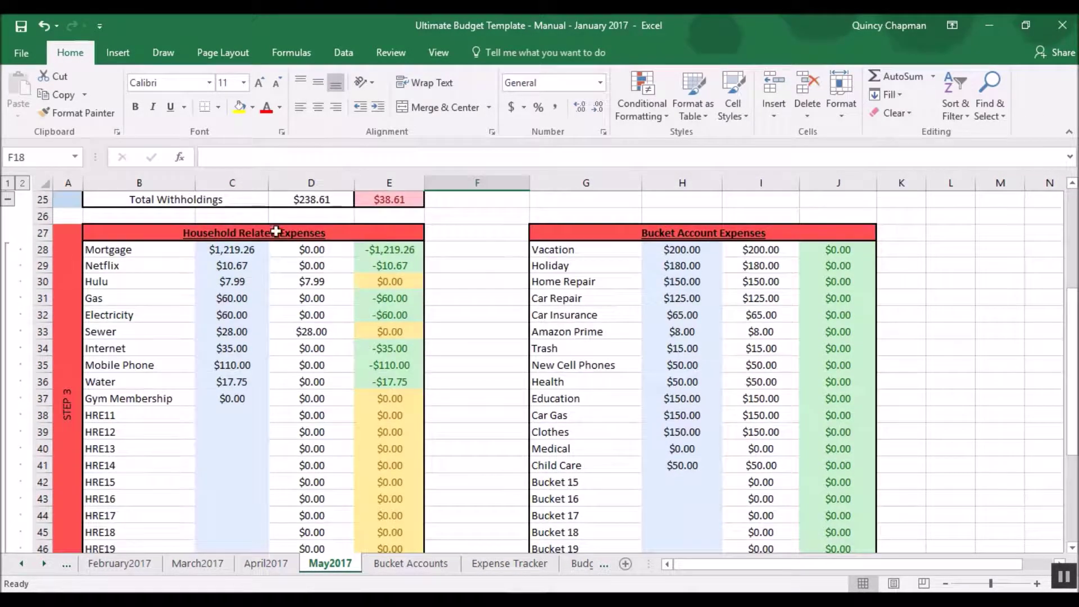
scroll(455, 383, up, 2)
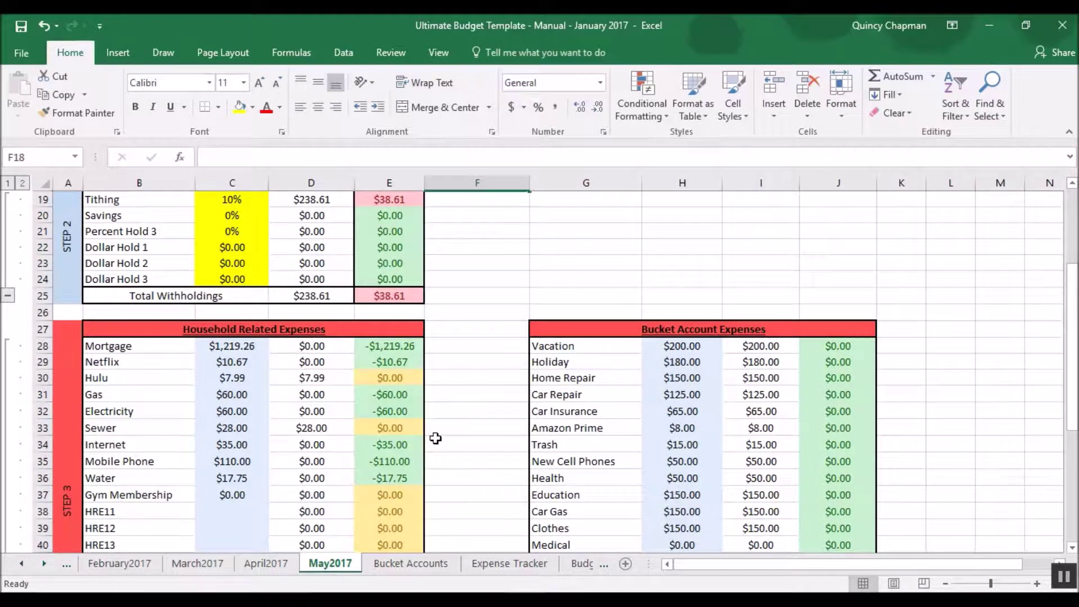
Open the Expense Tracker sheet of the budget workbook.
click(44, 563)
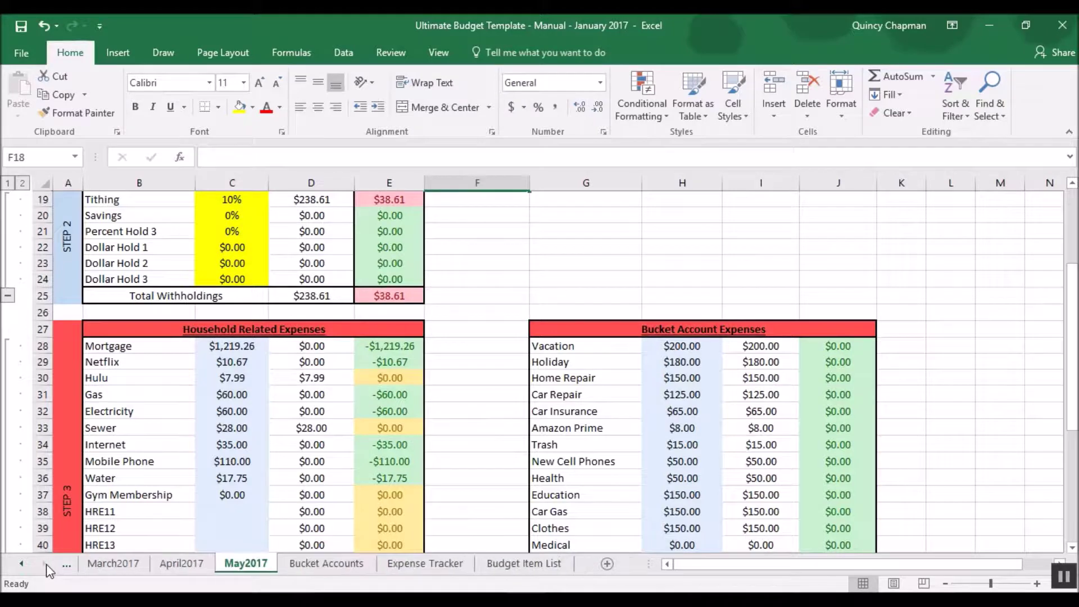
click(425, 563)
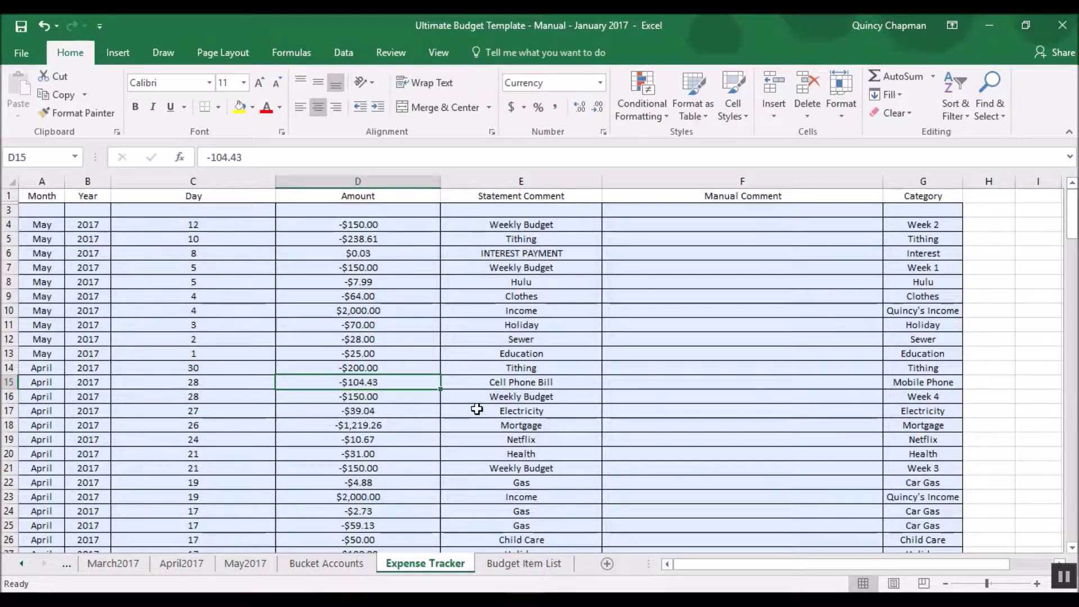
Switch to the Checking2 workbook and examine the dates, amounts and descriptions of its transactions.
key(alt+Tab)
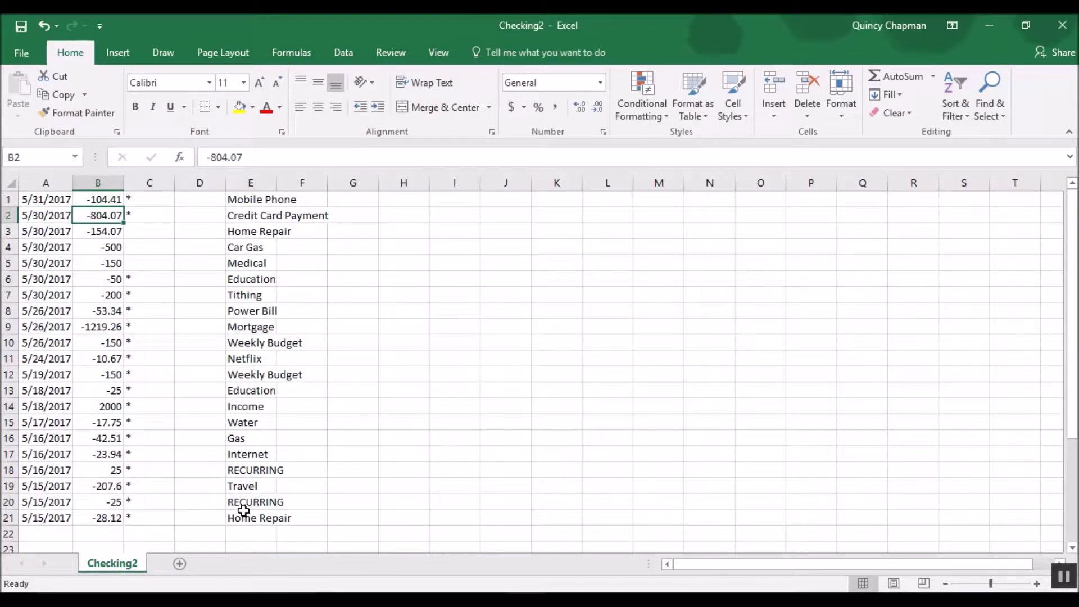
drag(50, 201, 269, 200)
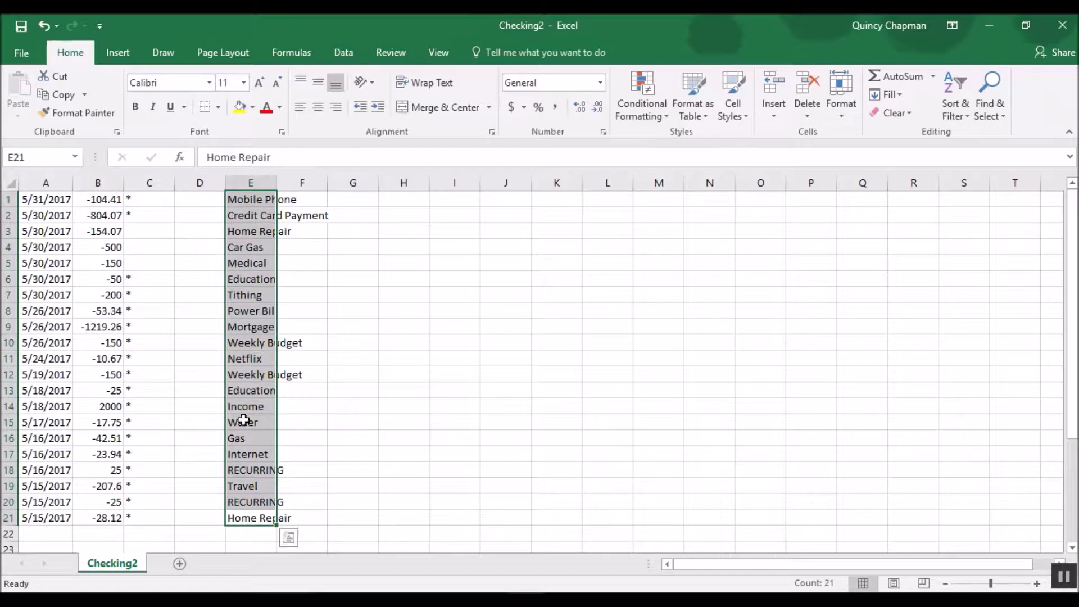
drag(106, 216, 247, 259)
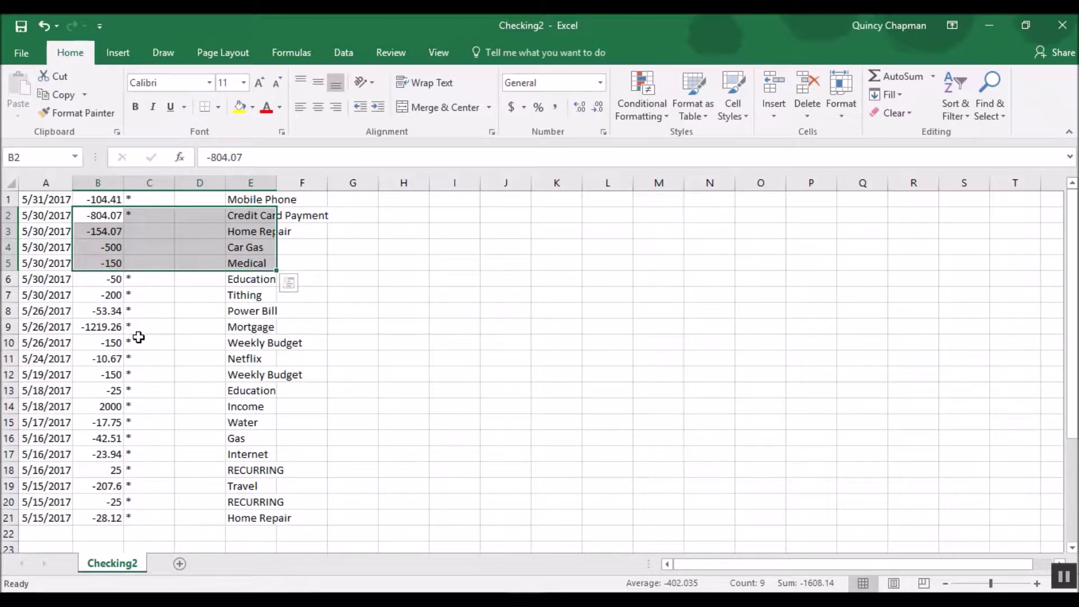
drag(104, 218, 253, 265)
drag(54, 513, 43, 200)
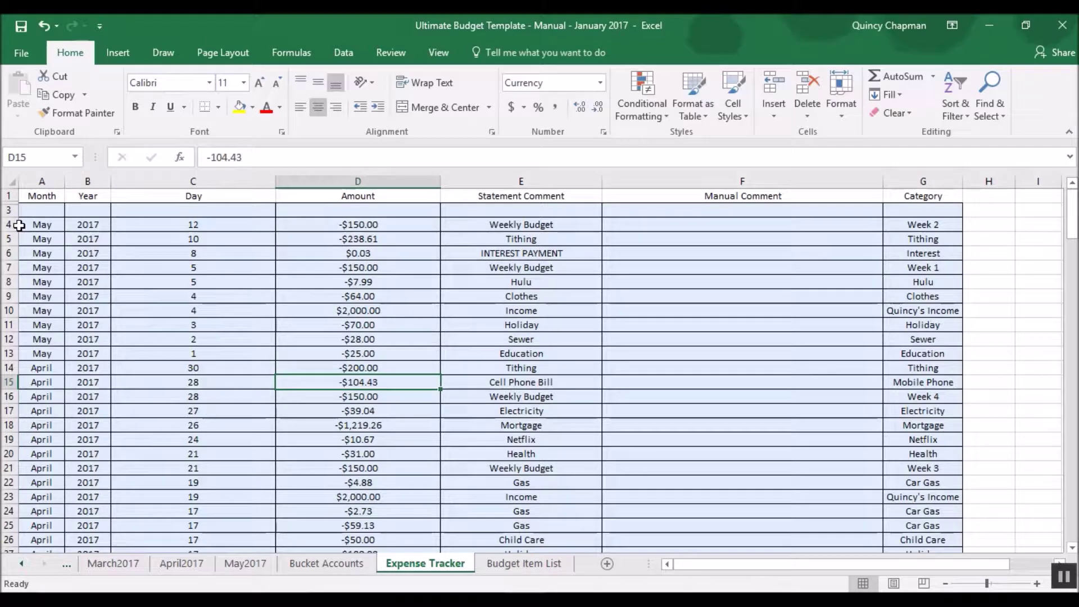
In the Expense Tracker, insert two blank rows above the newest May entry and autofit the squeezed rows' height.
click(10, 211)
right_click(14, 212)
click(49, 325)
right_click(8, 218)
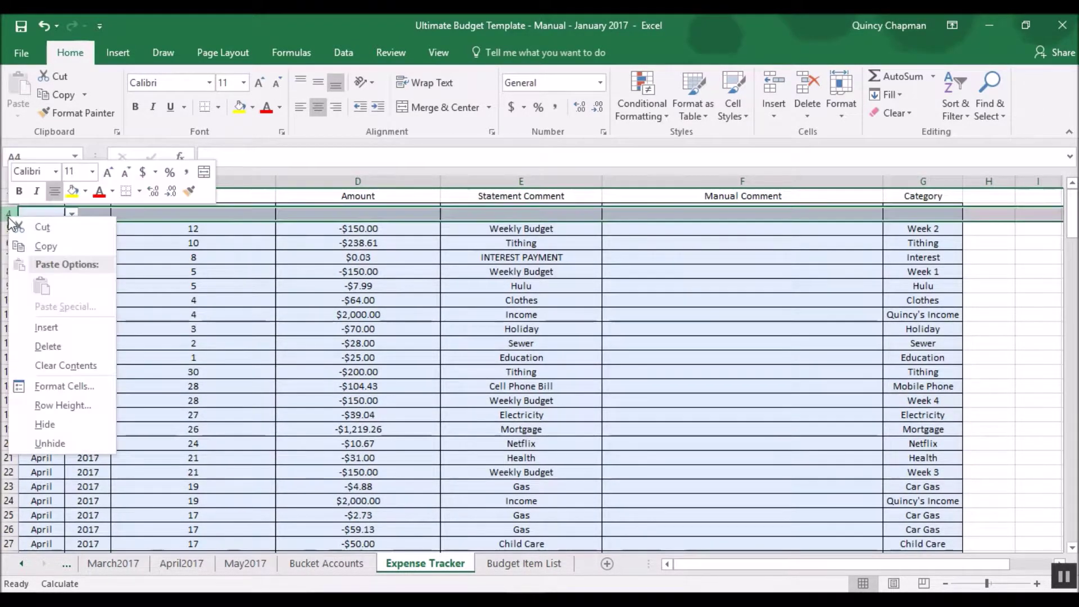
click(47, 327)
click(11, 209)
drag(10, 210, 7, 205)
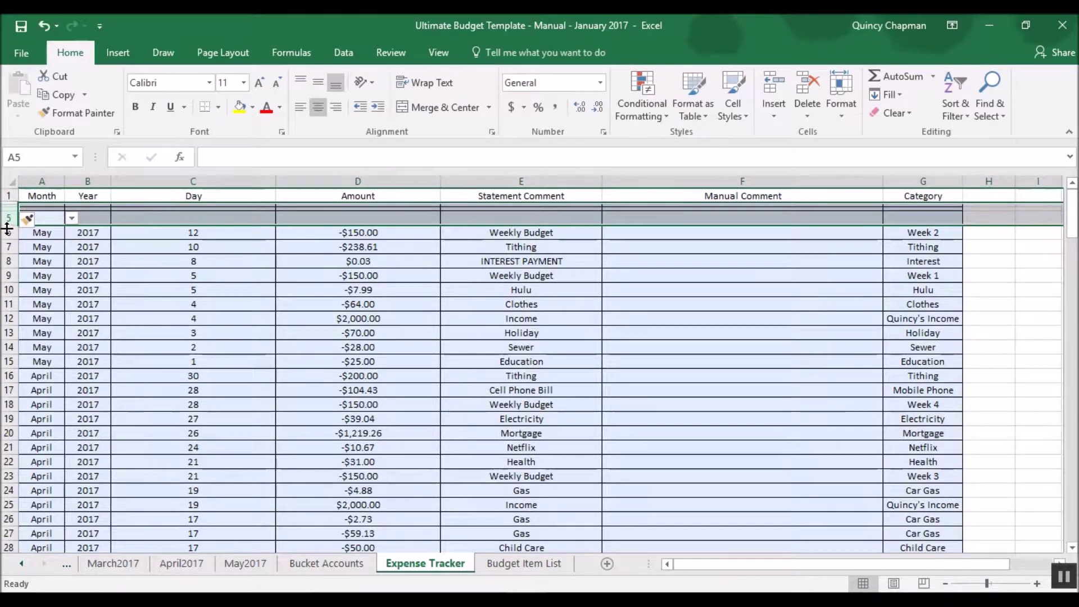
double_click(6, 226)
Insert six more blank rows at row 4, above the existing May entries.
drag(4, 222, 8, 238)
right_click(8, 238)
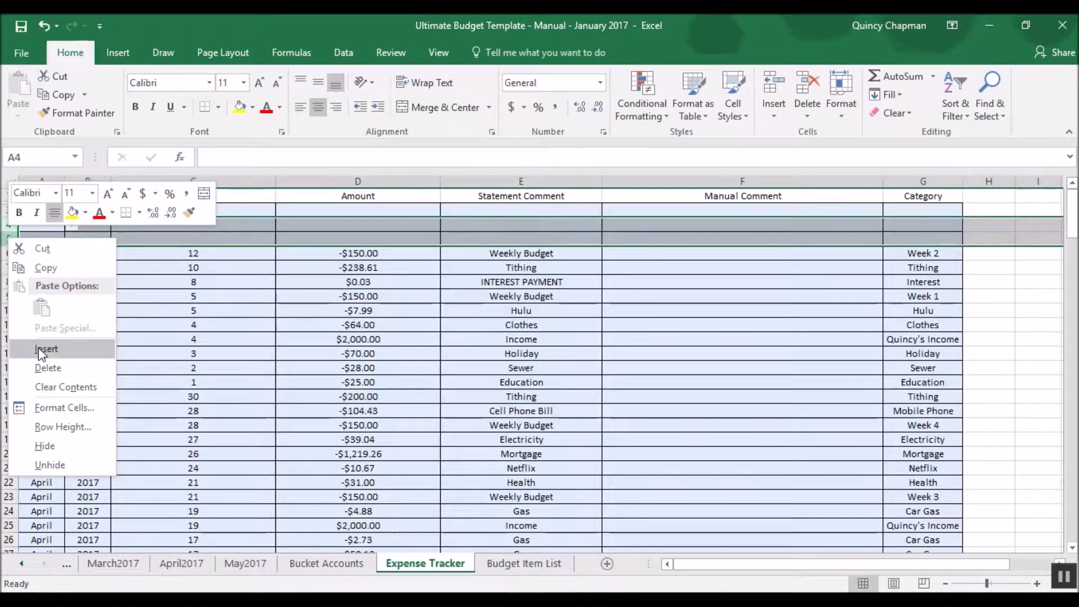
click(39, 350)
drag(9, 242, 10, 263)
right_click(9, 263)
click(39, 378)
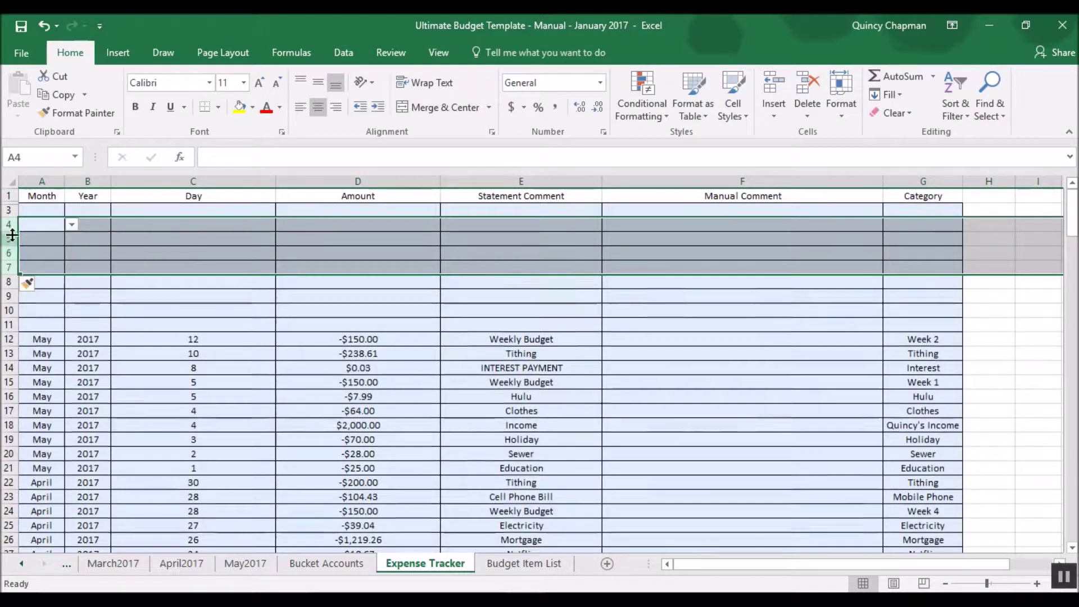
Insert another 16 blank rows at row 4 to make room for all the new transactions.
drag(8, 225, 7, 325)
right_click(8, 325)
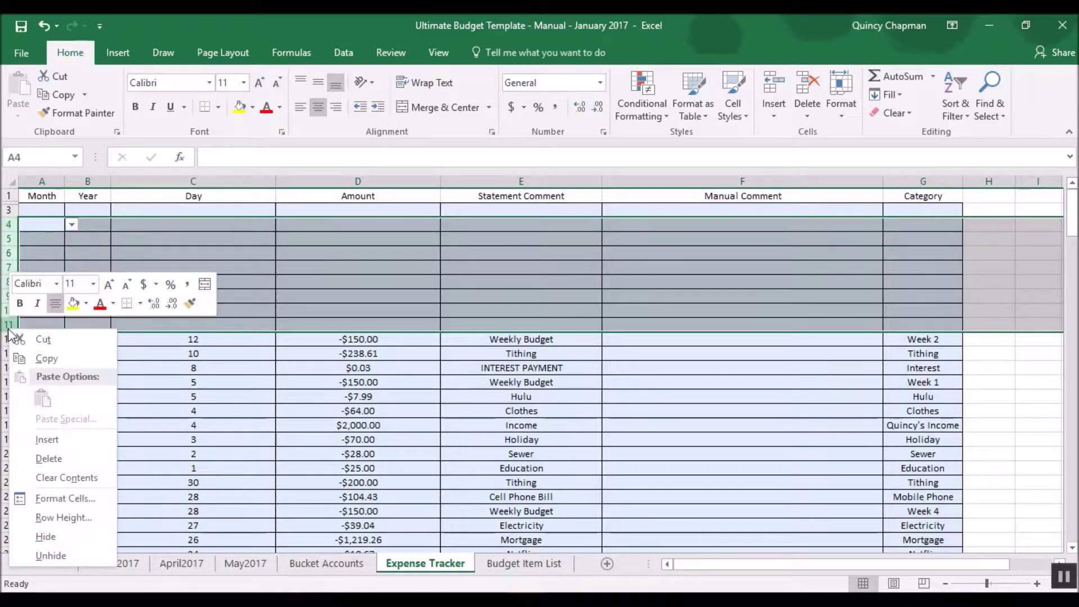
click(47, 438)
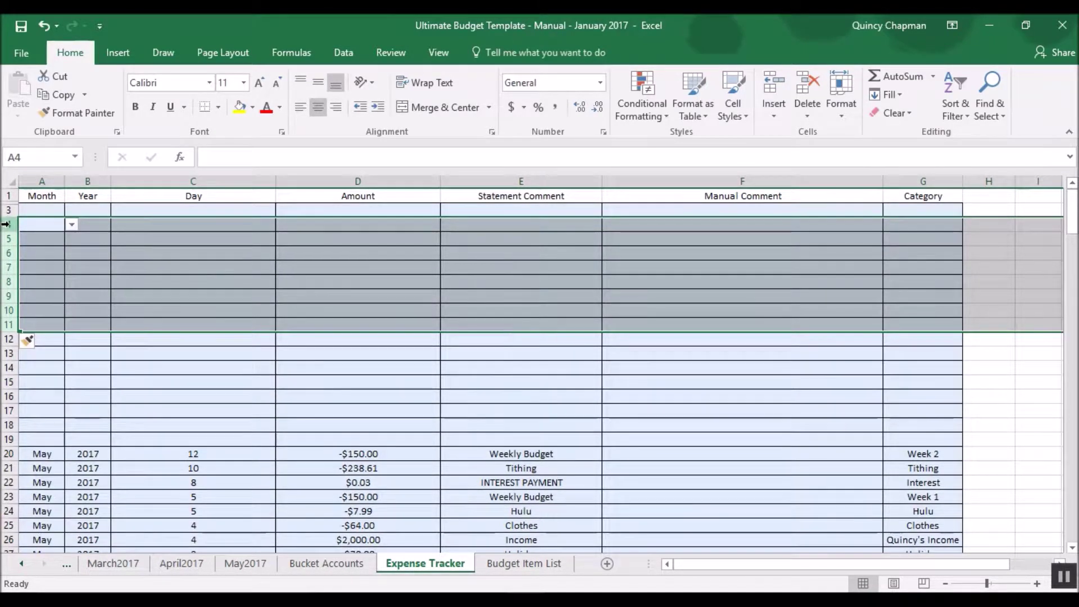
right_click(5, 223)
click(47, 331)
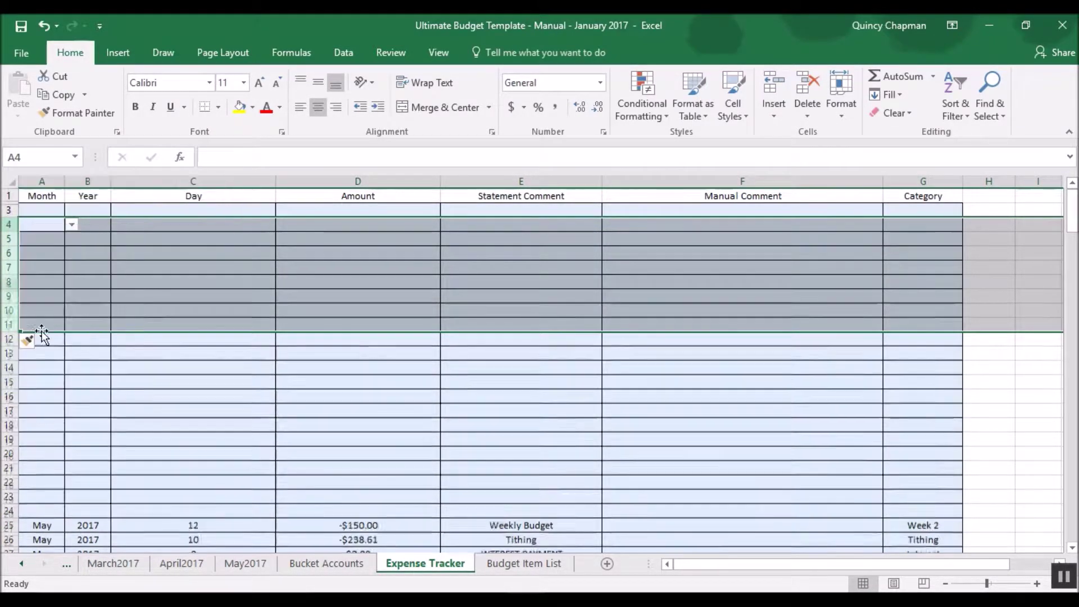
click(183, 386)
scroll(182, 382, down, 4)
Copy the transaction dates A1:A21 from the Checking2 workbook and return to the Expense Tracker's blank rows.
key(alt+Tab)
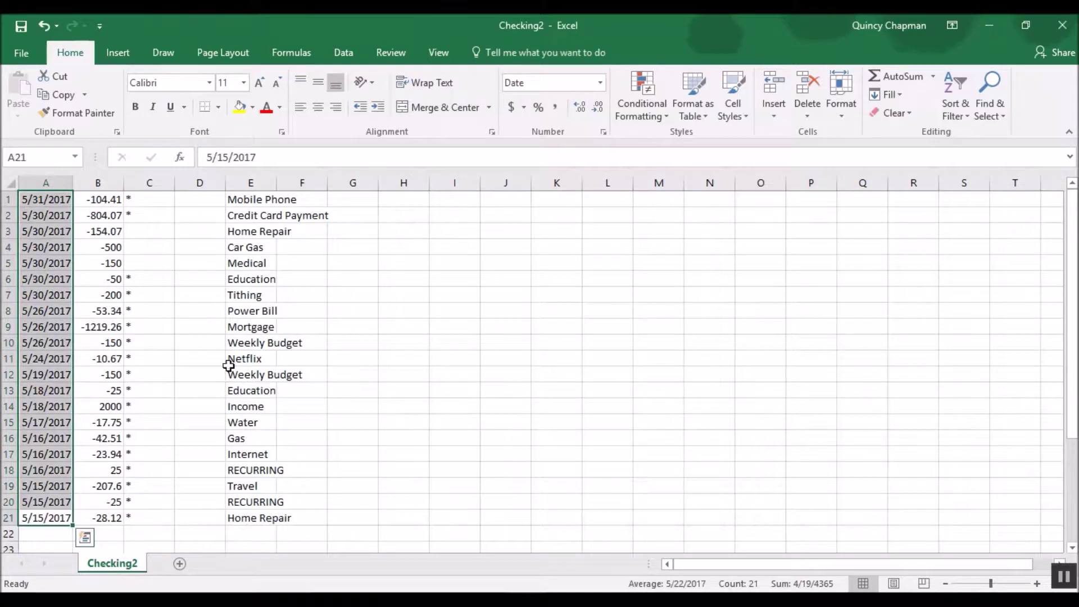
drag(38, 198, 52, 515)
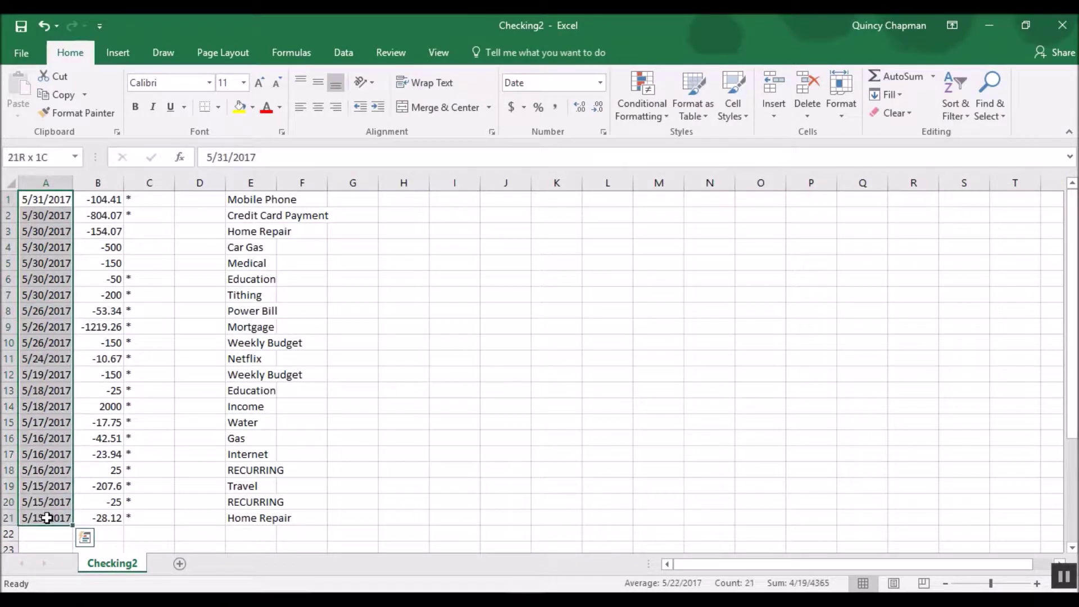
key(ctrl+c)
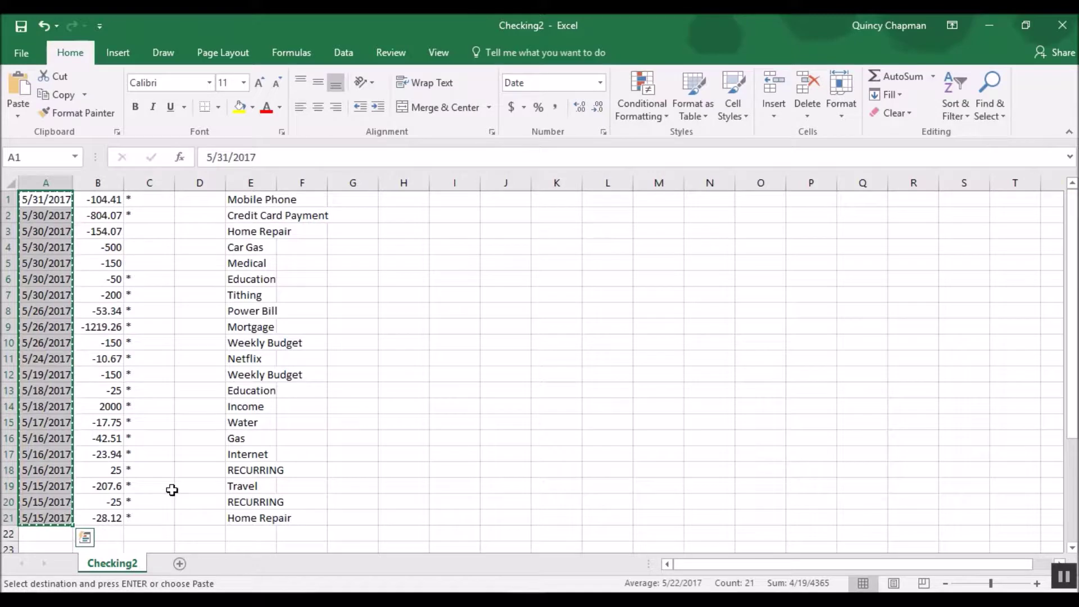
key(alt+Tab)
scroll(947, 403, up, 4)
scroll(889, 326, down, 1)
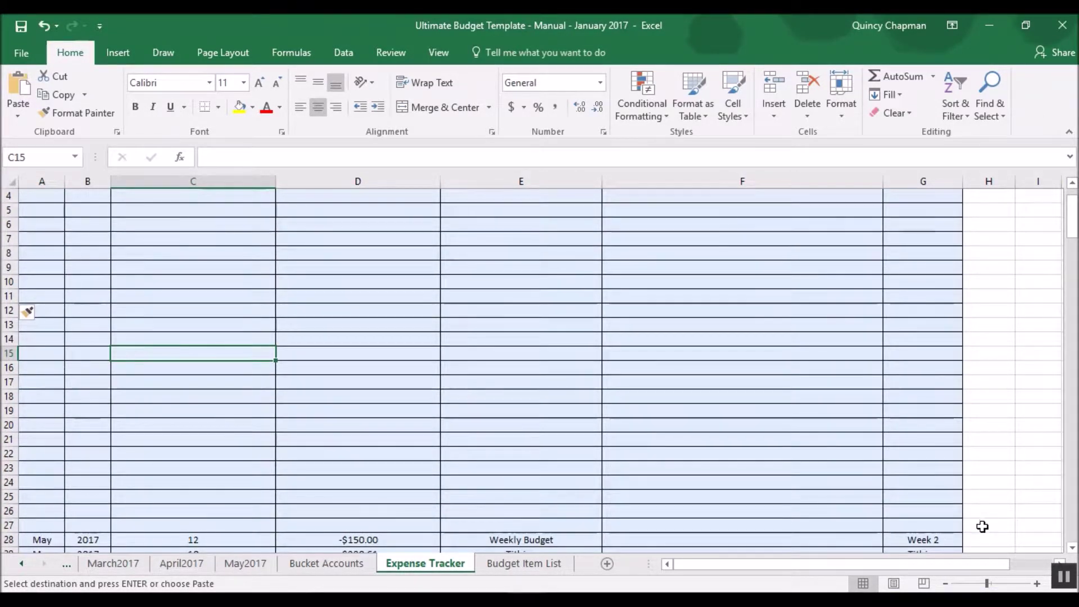
click(985, 212)
key(ctrl+v)
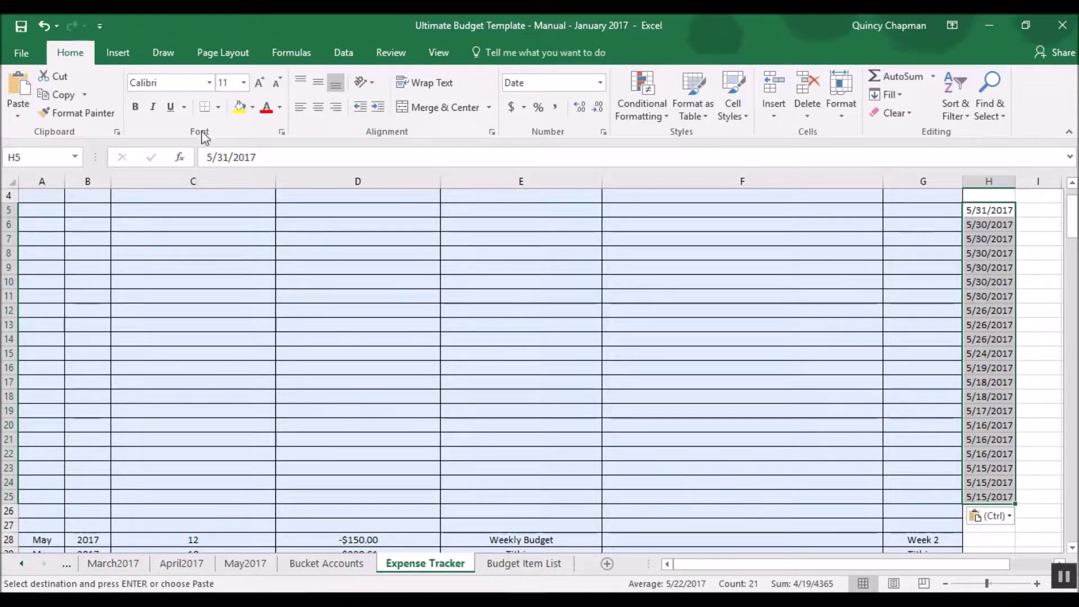
click(45, 24)
Paste the copied dates beside the tracker table, starting in cell H7.
click(990, 236)
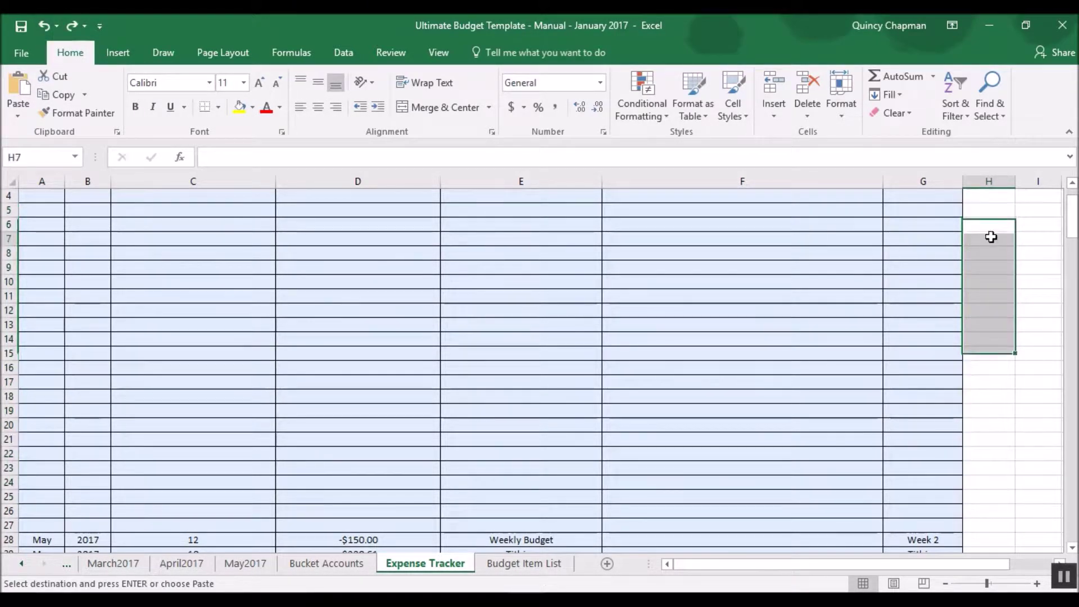
key(ctrl+v)
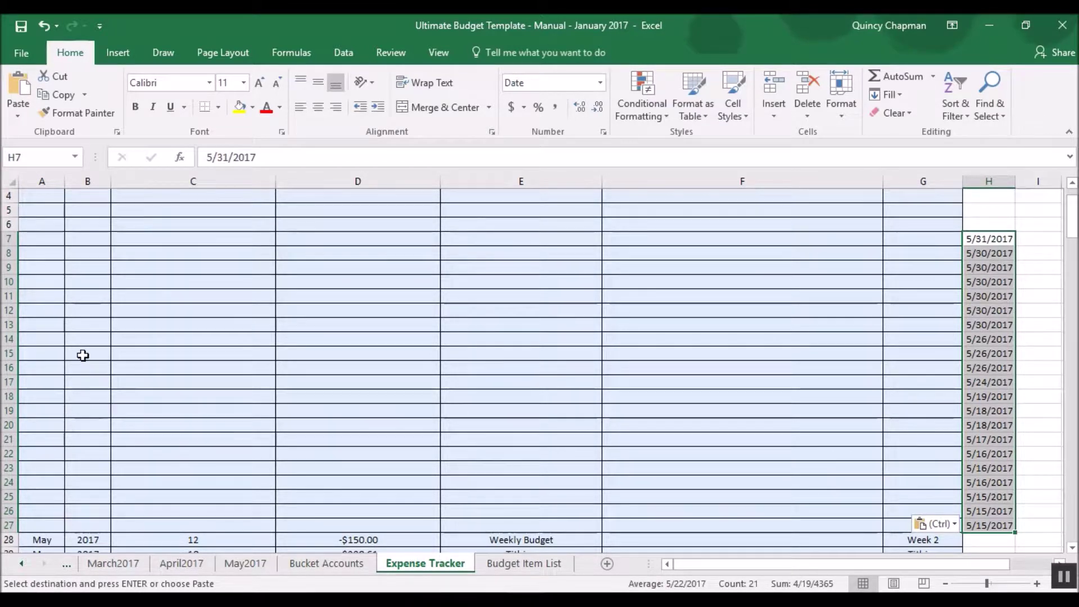
Enter =DAY(H27) in C27 and fill the formula upward through C7.
click(199, 536)
click(195, 525)
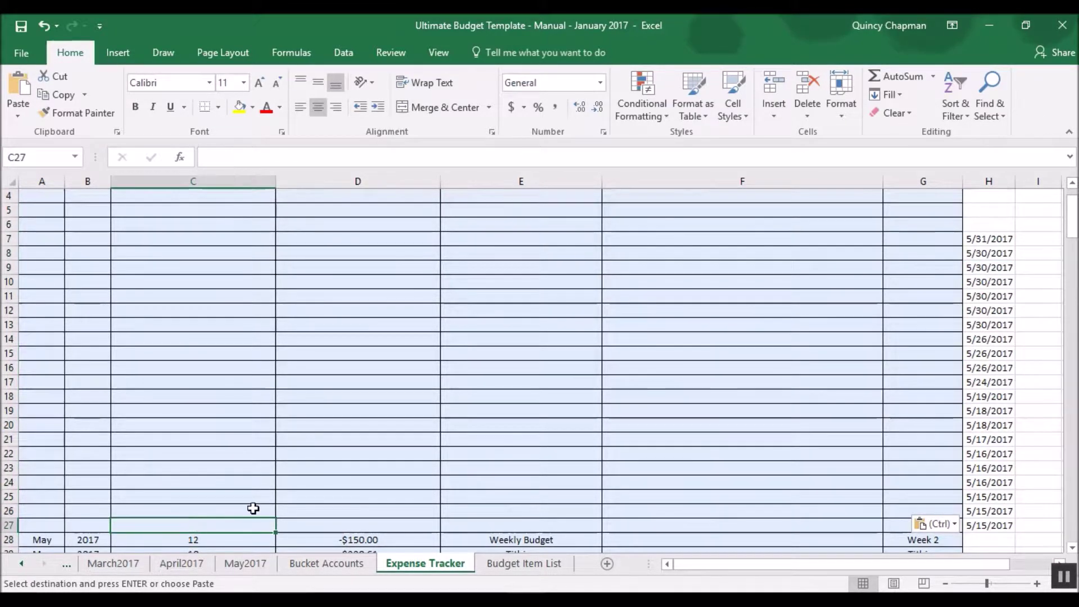
text(=)
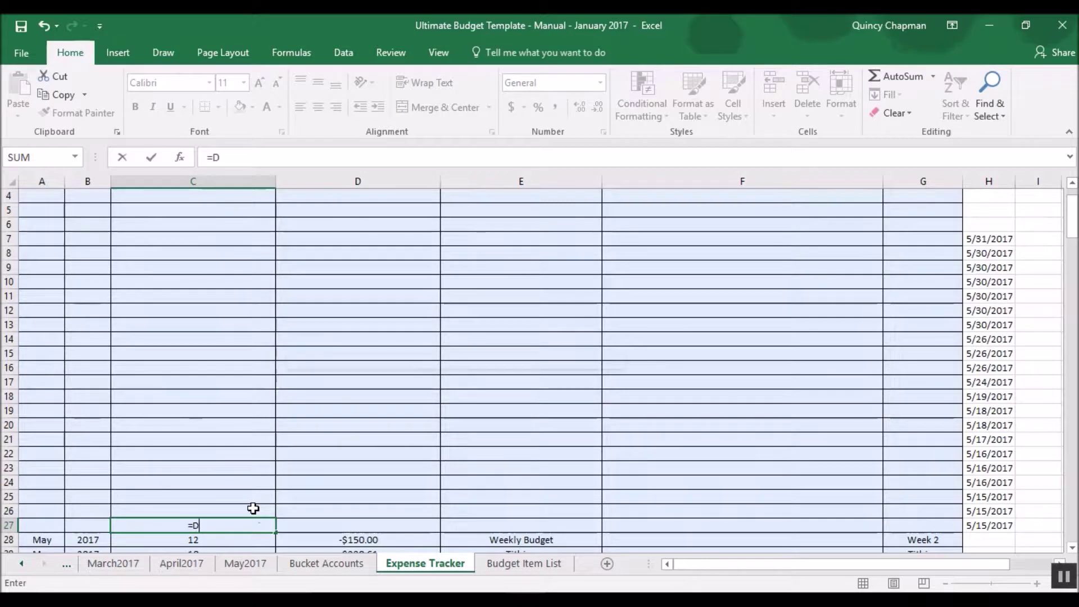
text(DAY()
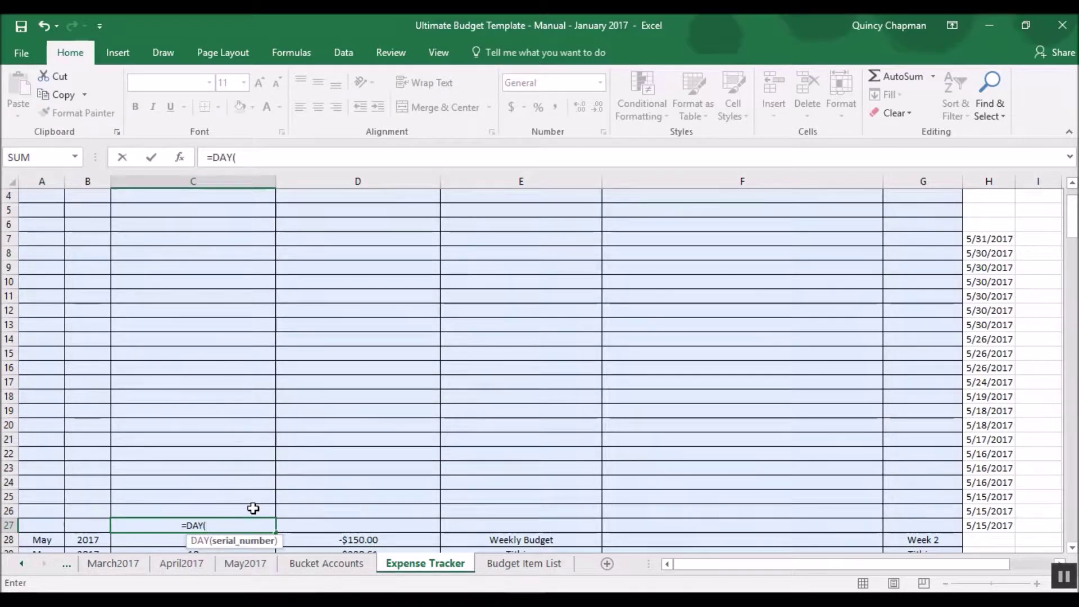
click(988, 523)
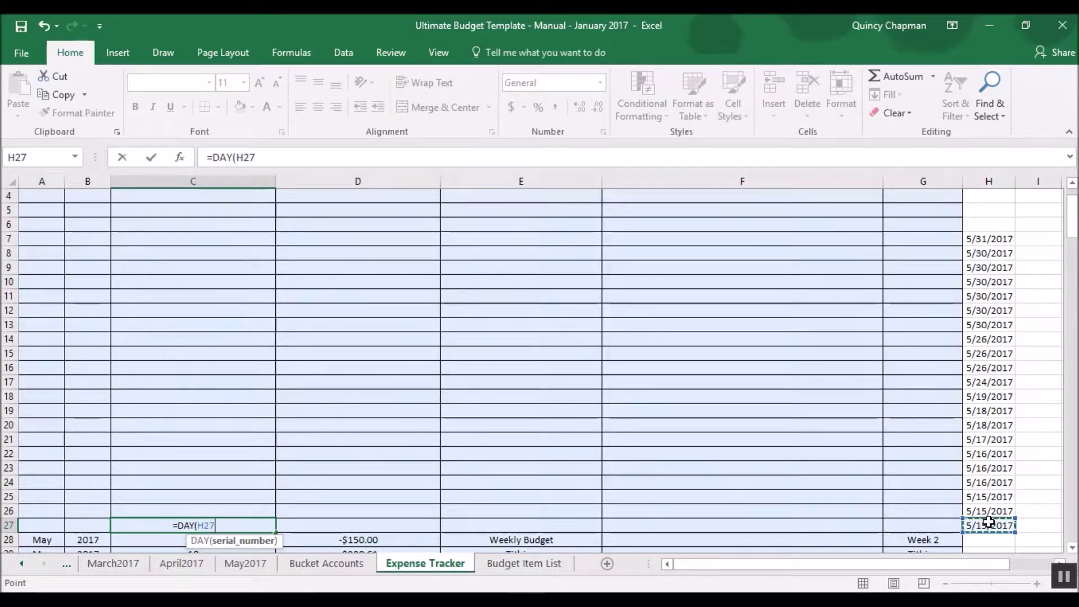
text())
key(Return)
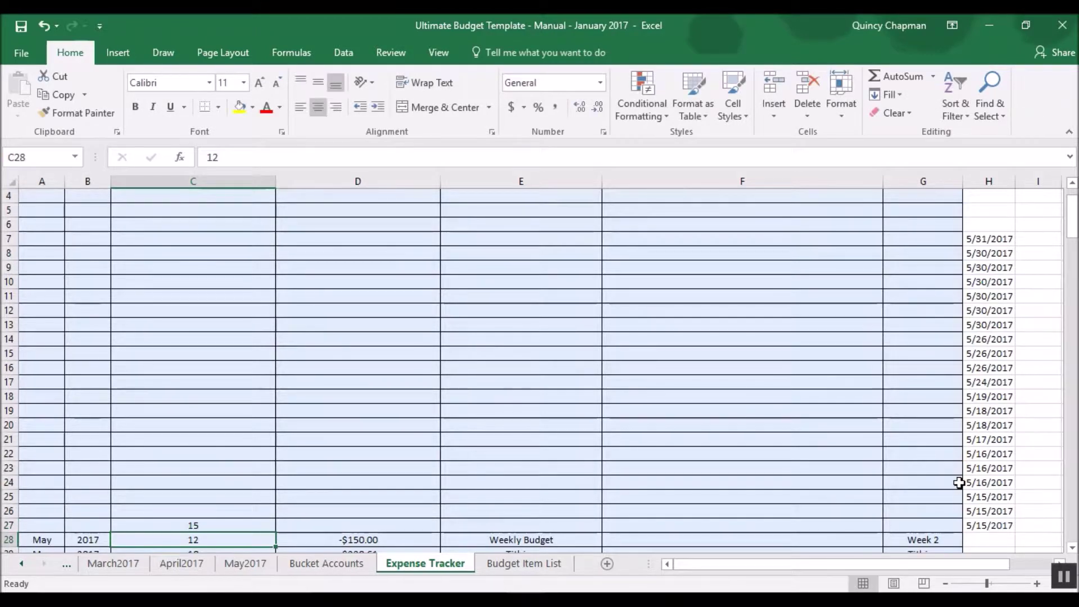
click(236, 526)
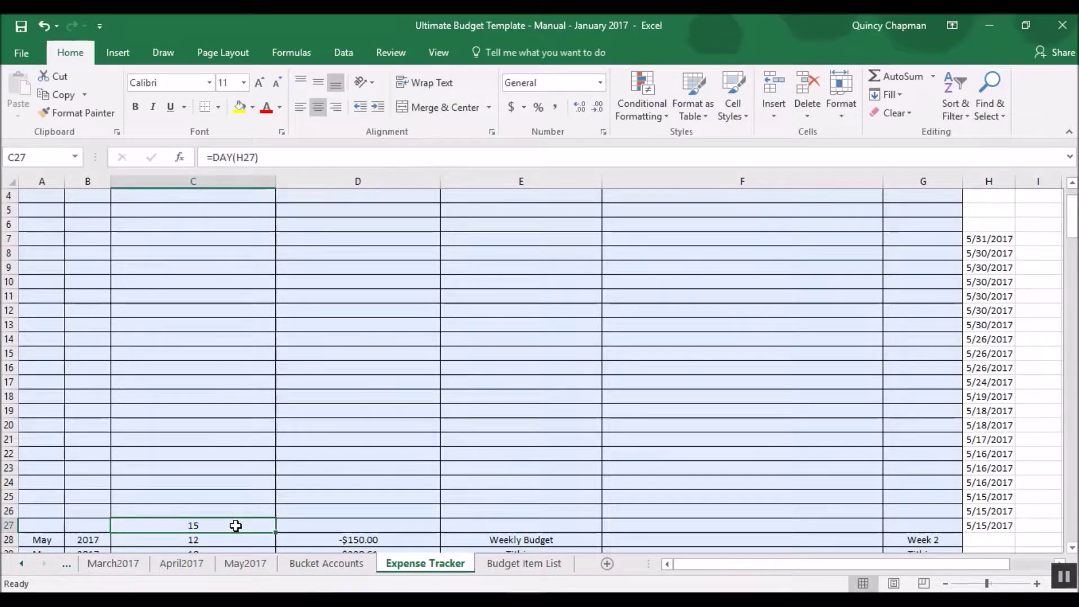
drag(277, 534, 265, 232)
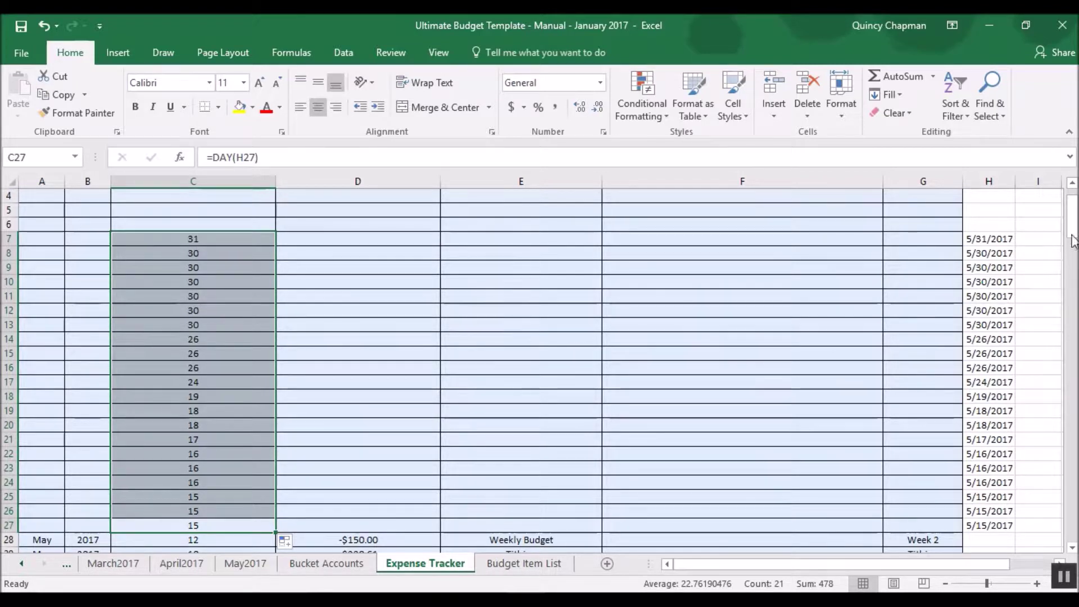
Convert the day formulas in C7:C27 to plain values in place and clear the helper dates from H7:H27.
right_click(233, 341)
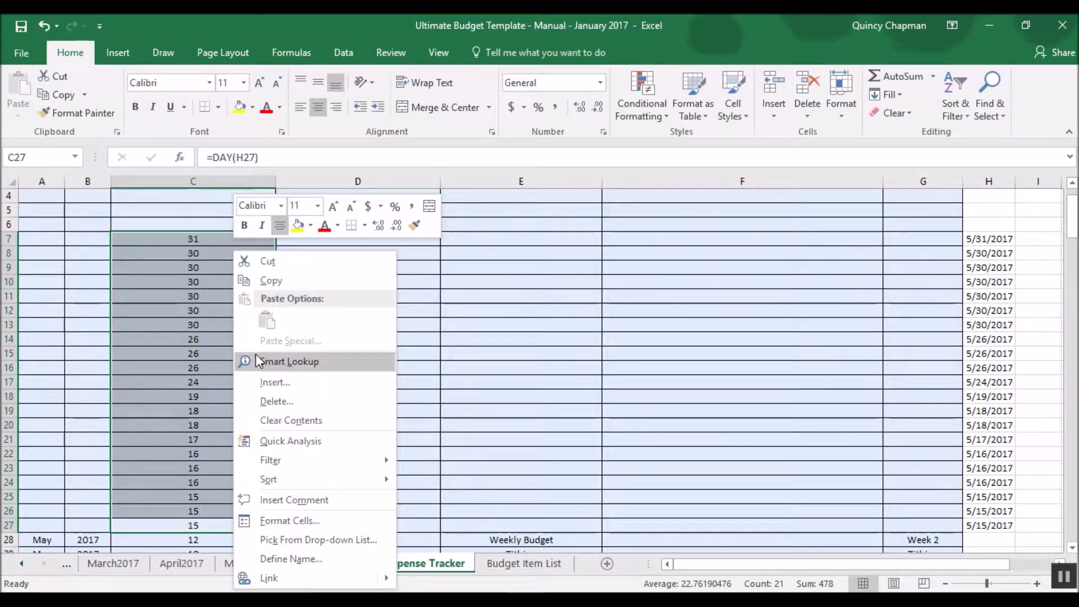
click(273, 281)
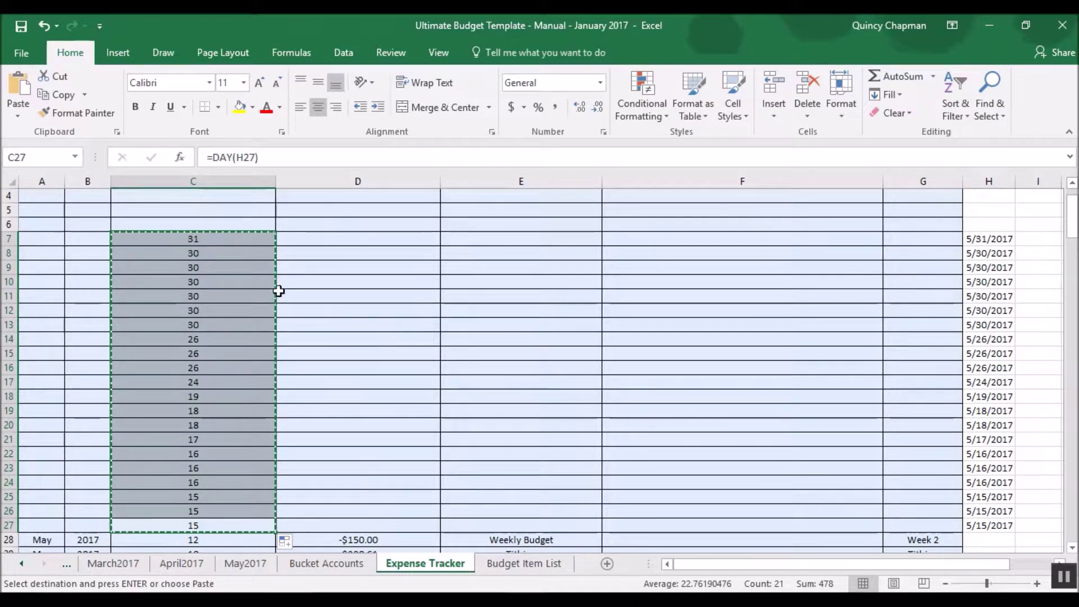
right_click(232, 271)
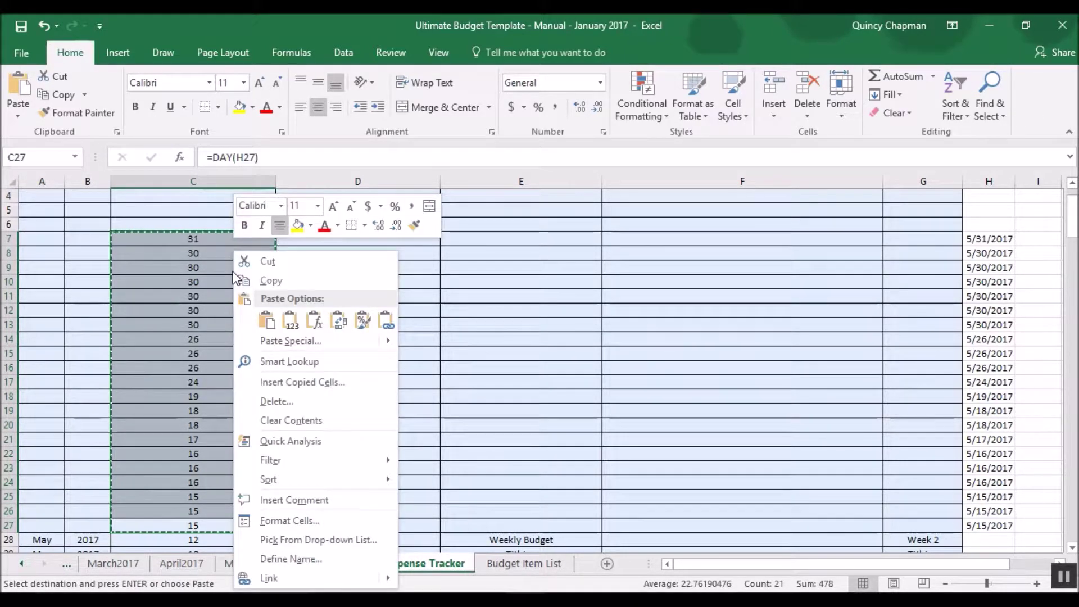
click(290, 320)
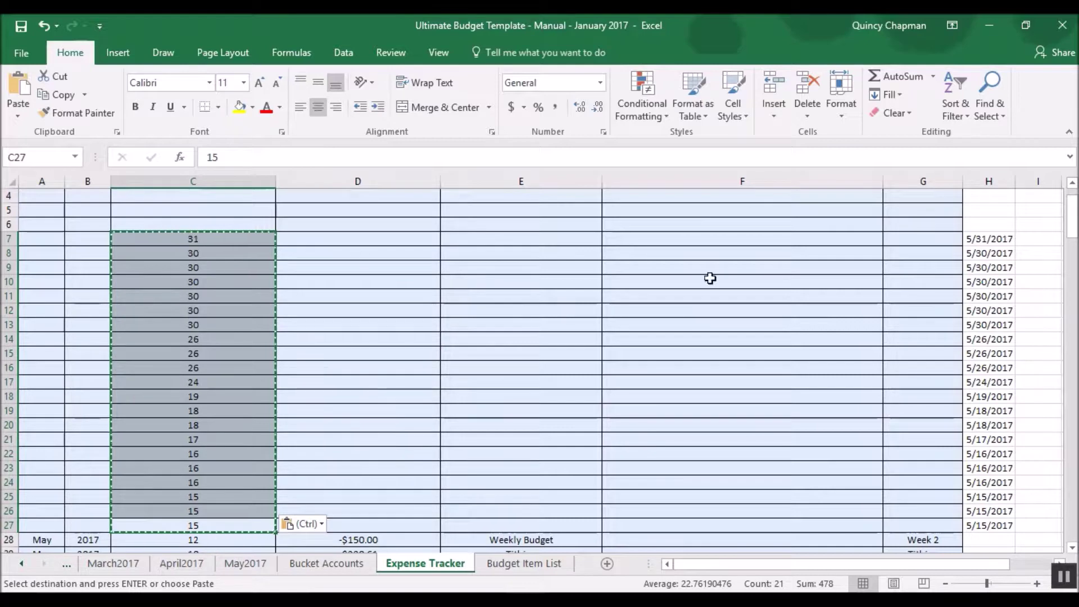
right_click(208, 239)
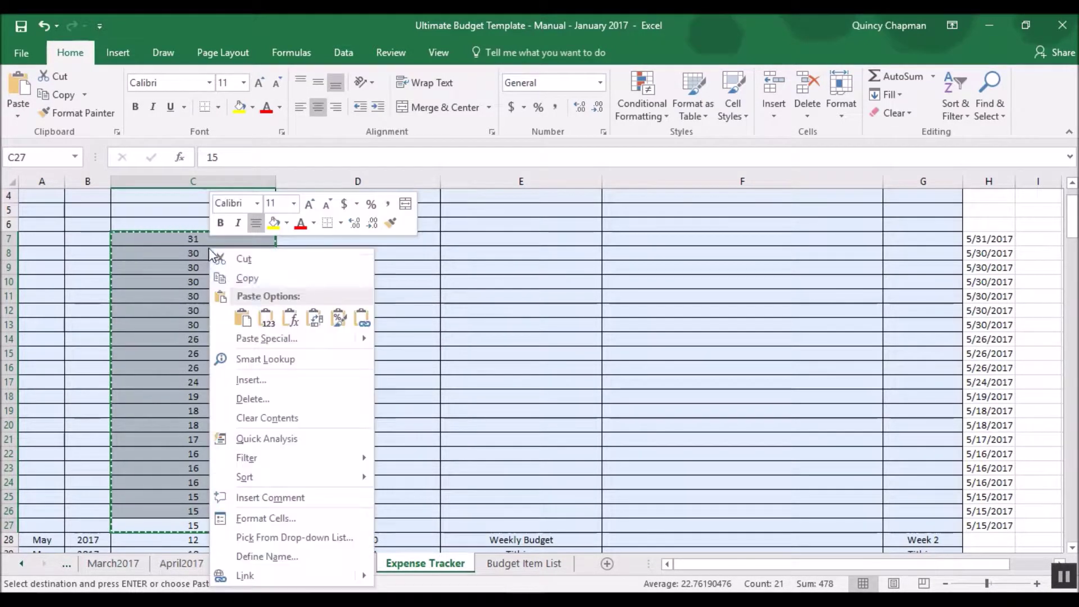
click(266, 318)
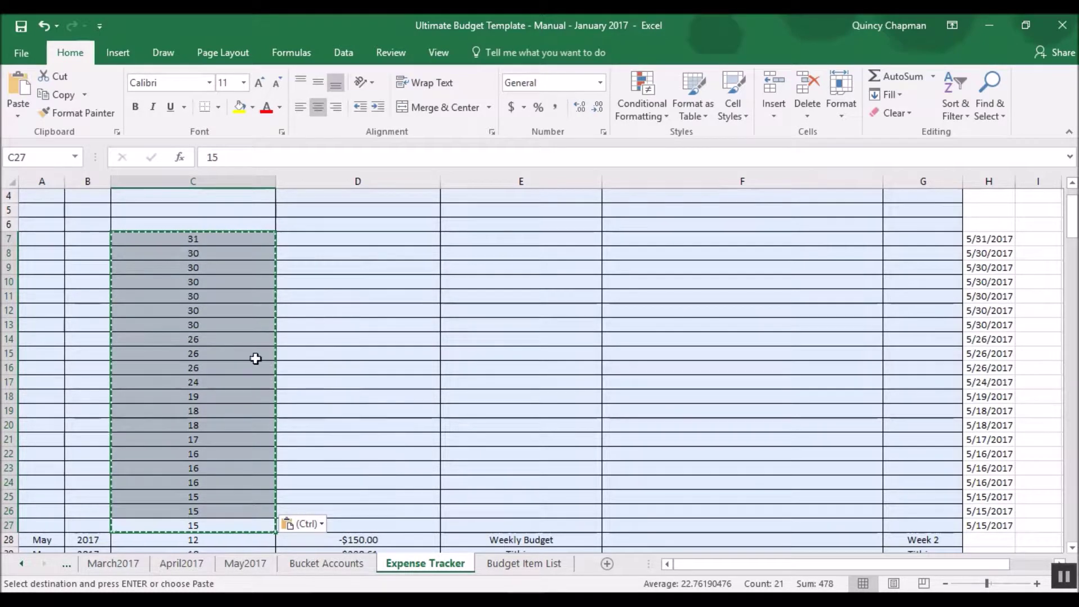
drag(984, 240, 985, 526)
key(Delete)
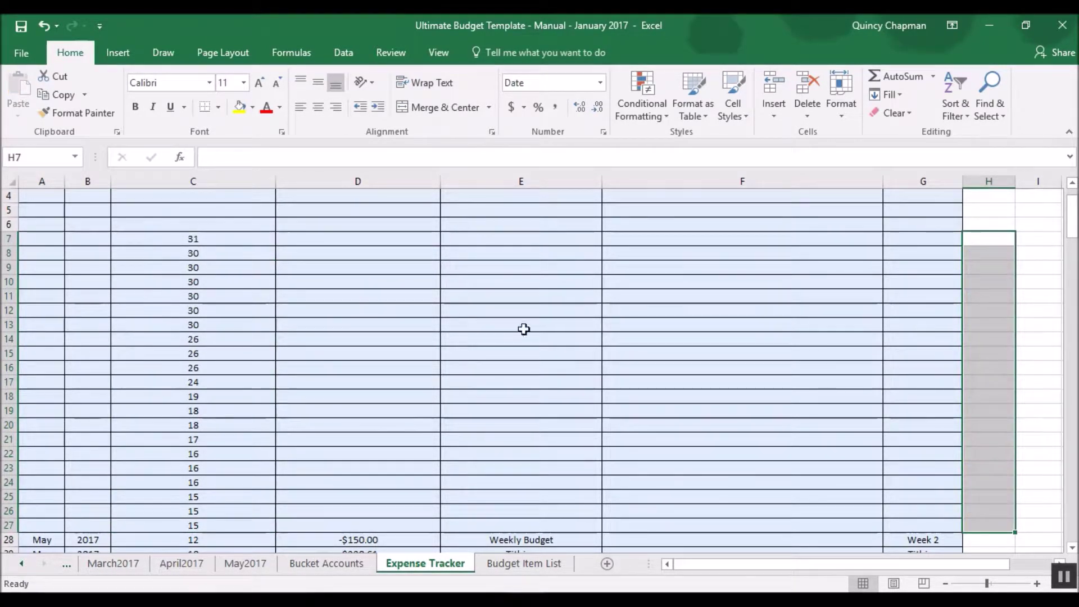
Enter the days 31, 30 and 30 directly into C7, C8 and C9.
click(217, 240)
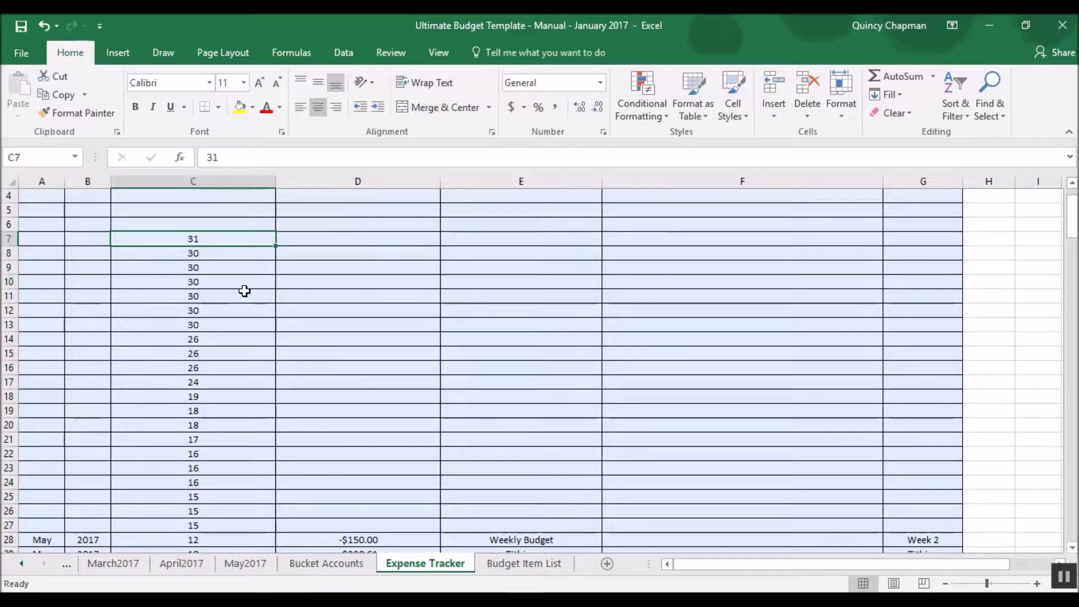
text(31)
key(Return)
text(30)
key(Return)
text(30)
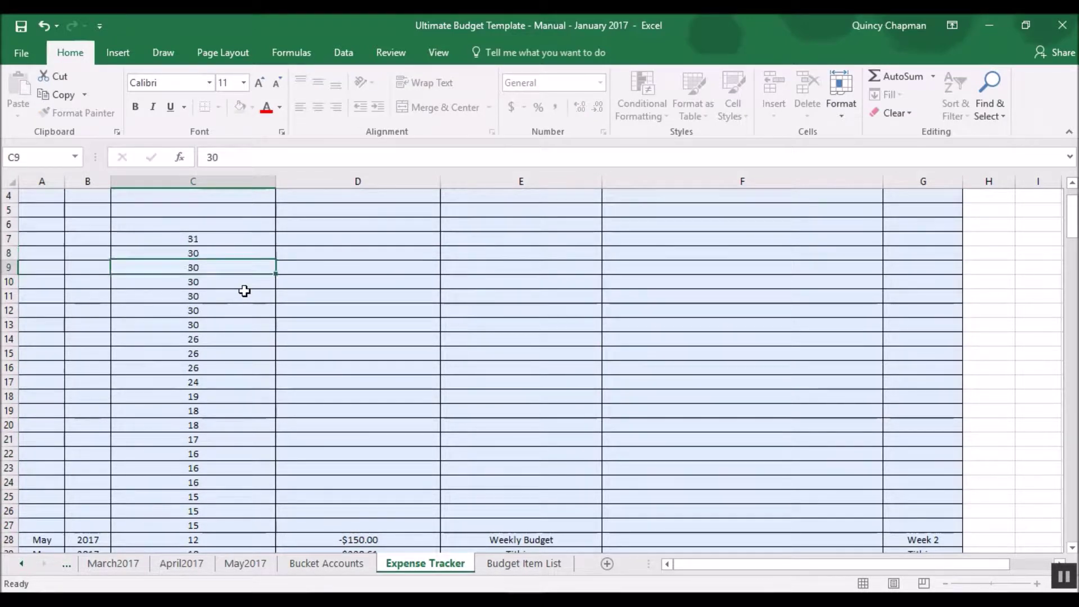
key(Return)
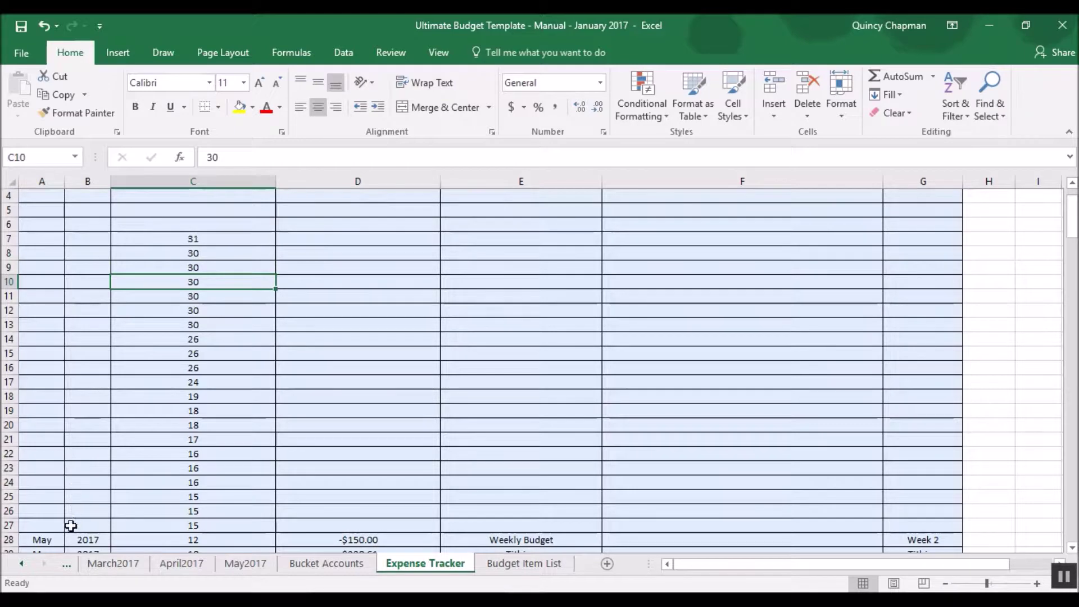
Fill May and 2017 in columns A and B from rows 28 and 29 upward to row 21.
click(43, 540)
scroll(42, 540, down, 2)
drag(43, 454, 98, 479)
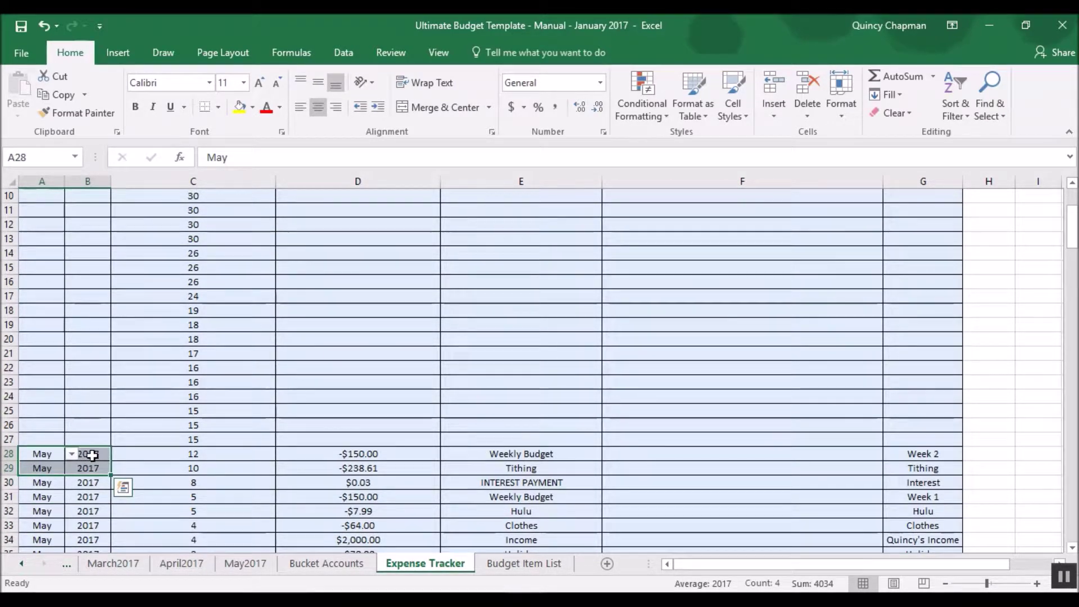
drag(111, 476, 98, 343)
Extend May and 2017 unchanged from row 21 up to row 7, undoing any fill that produces a series.
drag(47, 356, 110, 310)
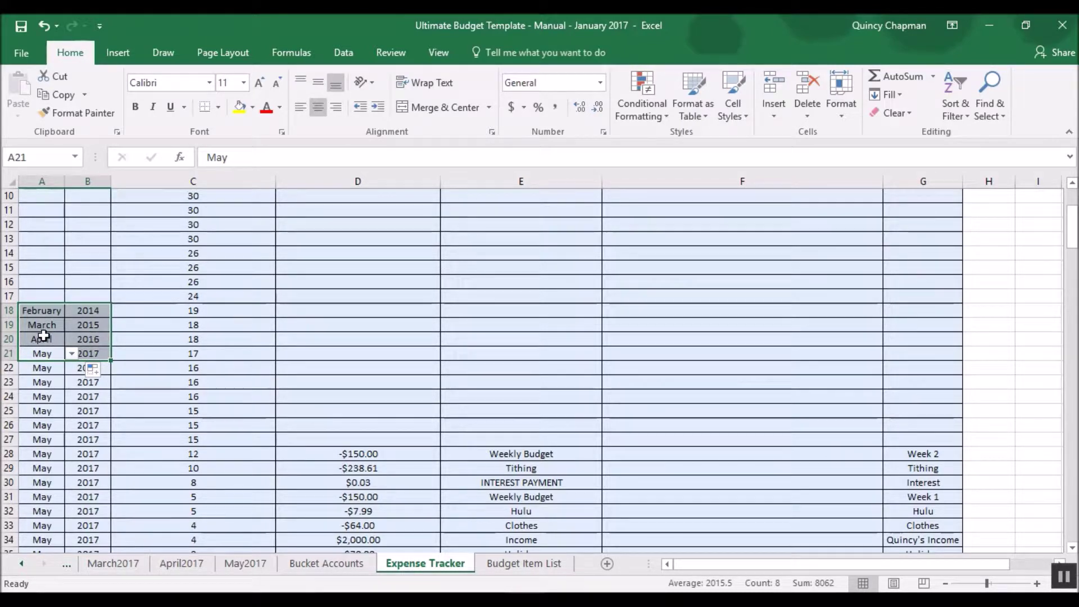
click(44, 24)
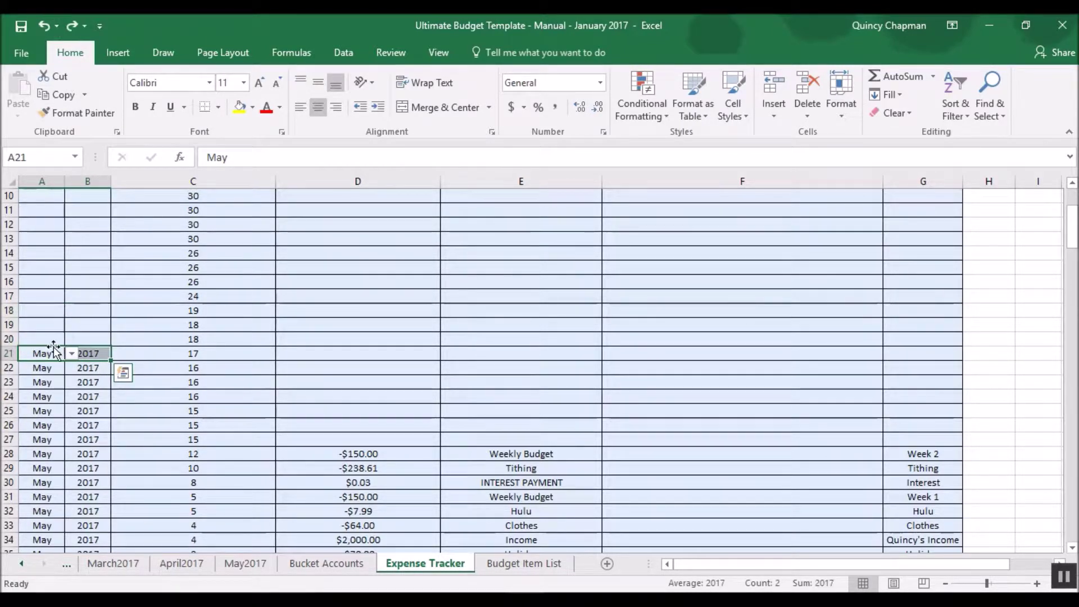
drag(46, 353, 106, 236)
click(209, 339)
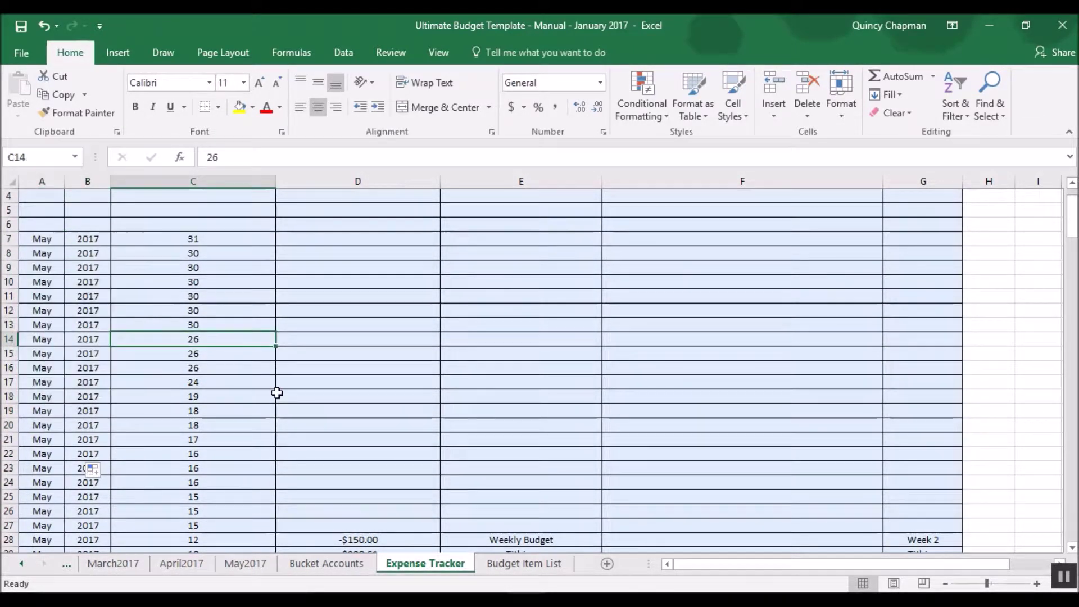
Copy the transaction amounts B1:B21 from the Checking2 workbook and return to the Expense Tracker sheet.
scroll(304, 400, down, 3)
scroll(395, 455, up, 2)
scroll(356, 388, up, 2)
scroll(356, 395, down, 2)
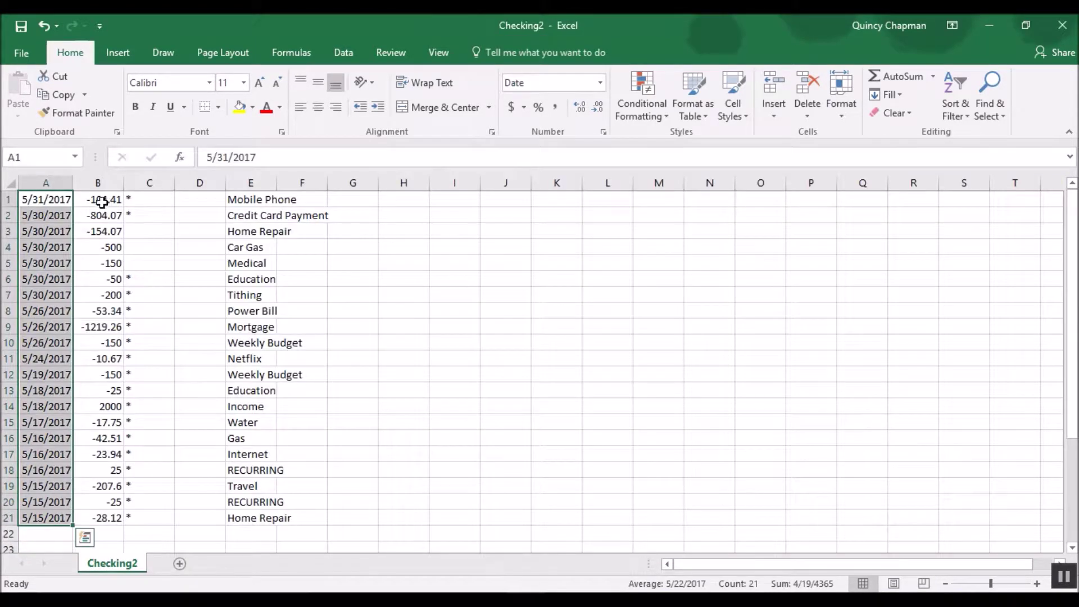
drag(100, 199, 116, 516)
key(ctrl+c)
key(alt+Tab)
scroll(328, 259, up, 1)
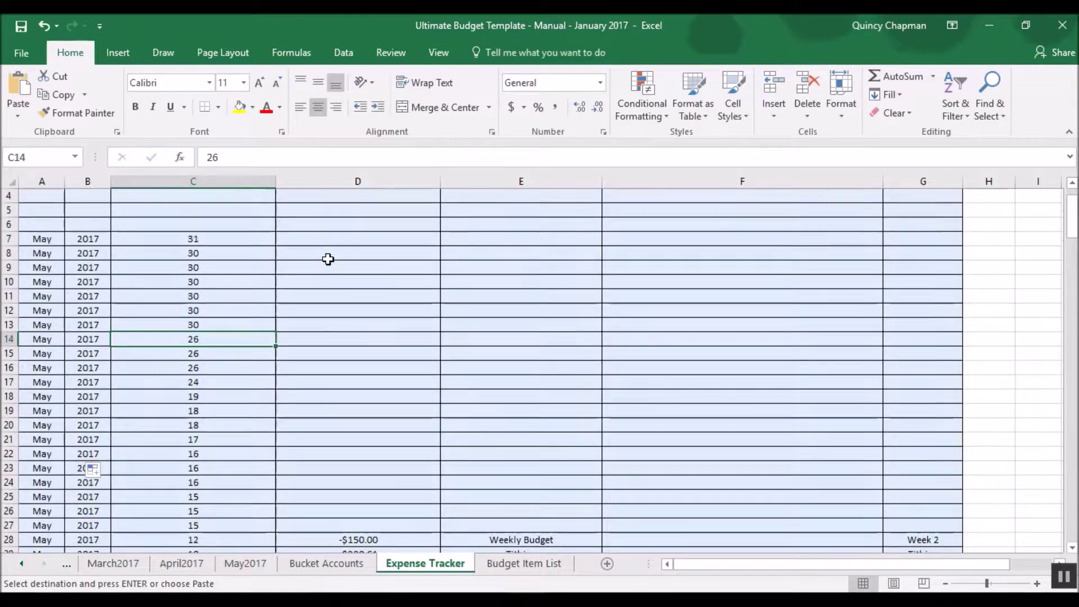
Try pasting the amounts from D7 down as values and as an ordinary paste, undoing each attempt.
right_click(328, 239)
click(371, 304)
scroll(364, 266, down, 1)
scroll(388, 304, up, 1)
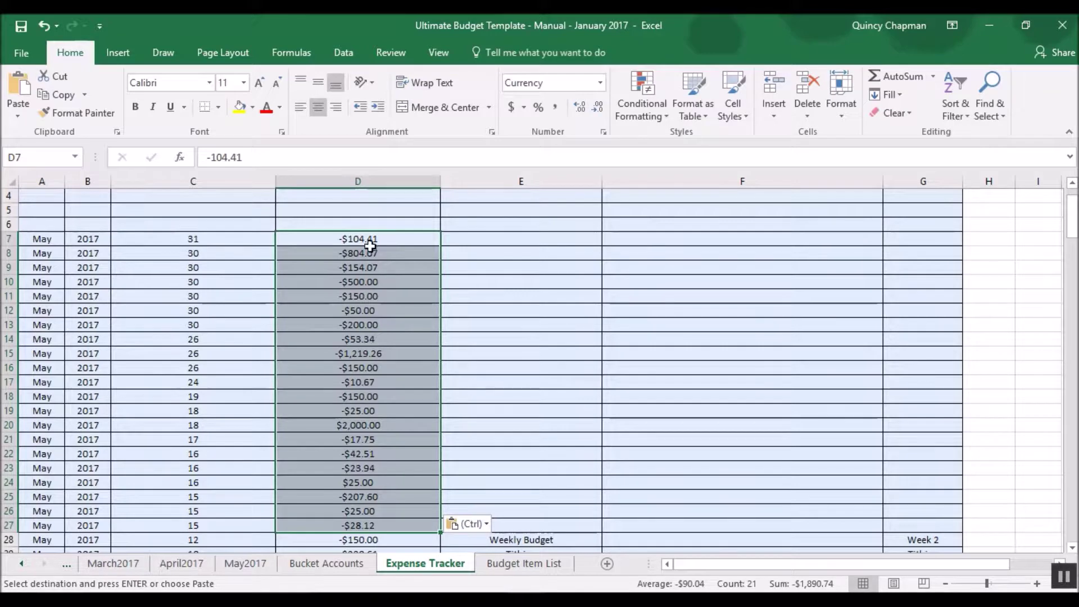
click(44, 25)
click(374, 241)
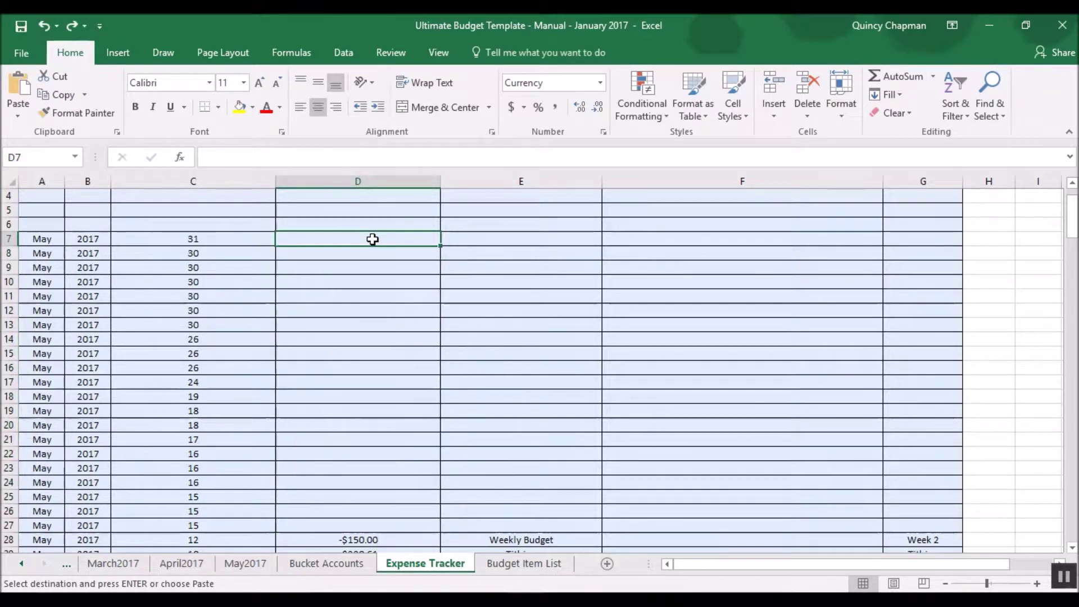
key(ctrl+v)
click(413, 423)
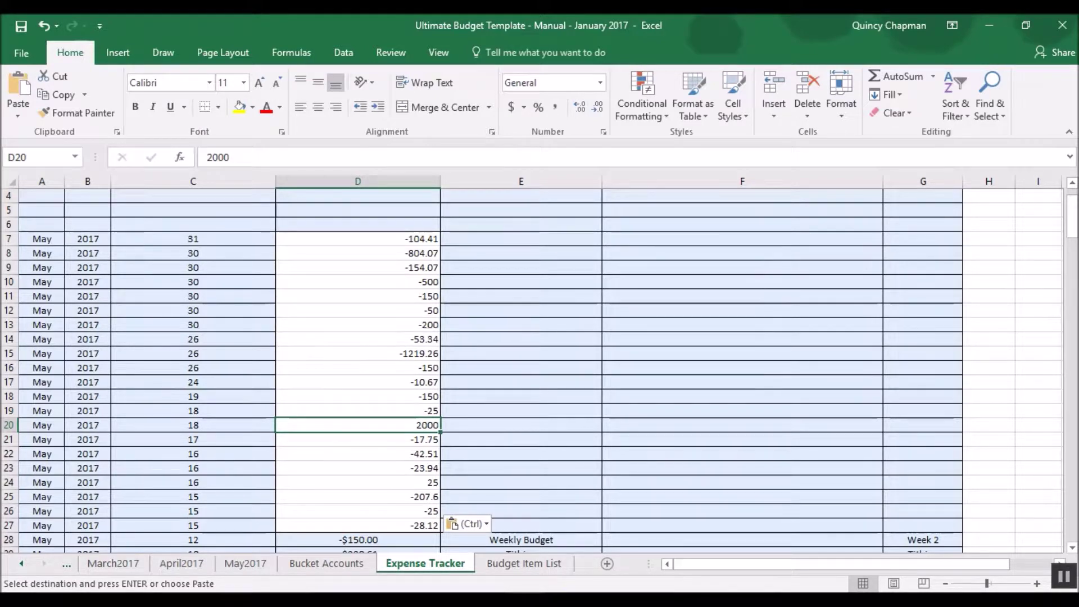
click(42, 26)
Paste the copied amounts as values only into D7:D27.
right_click(354, 253)
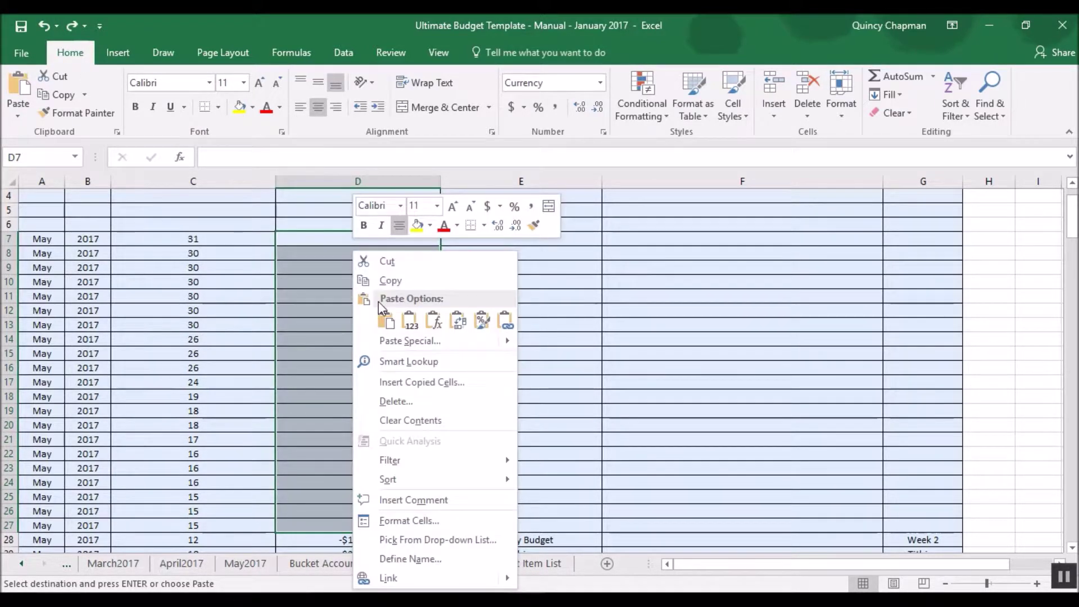
click(410, 320)
Copy the descriptions E1:E21 from the Checking2 workbook and paste them as values into the Expense Tracker from E7.
key(alt+Tab)
drag(251, 198, 255, 513)
key(ctrl+c)
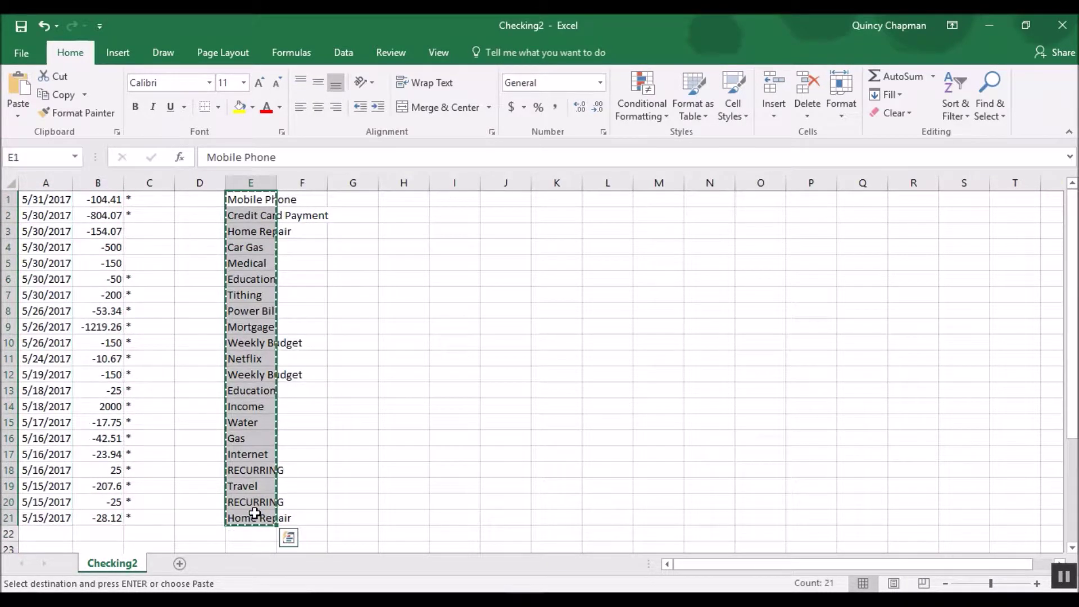
key(alt+Tab)
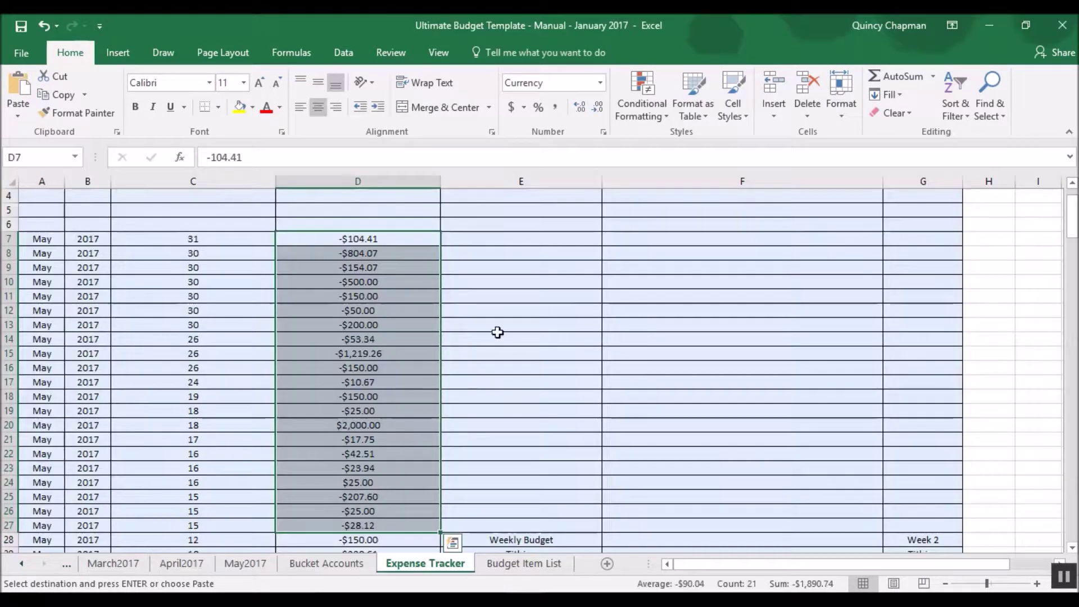
right_click(493, 232)
click(550, 309)
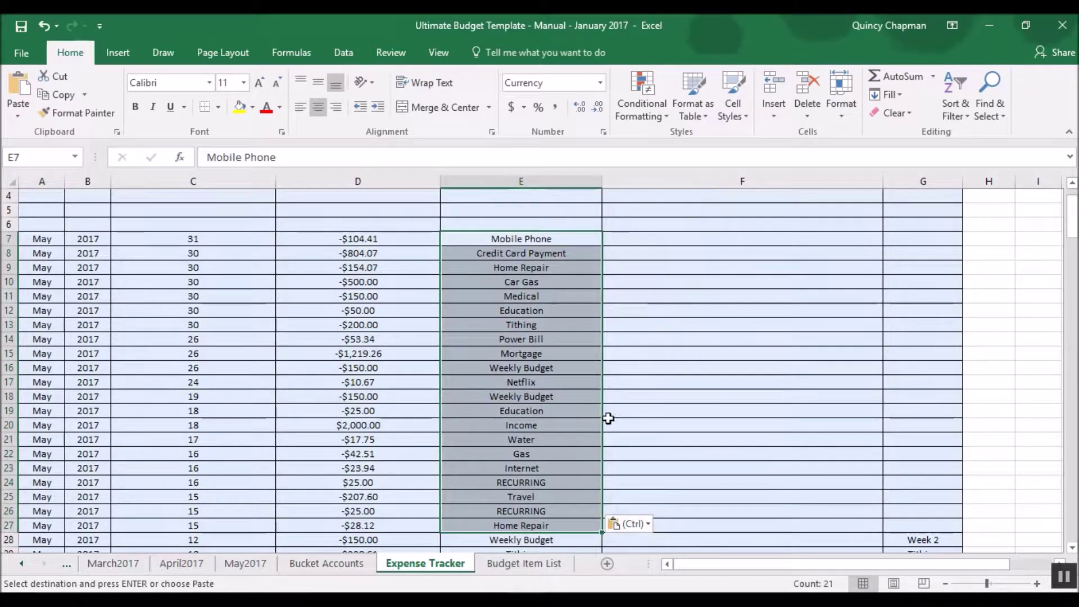
click(566, 411)
scroll(571, 416, down, 2)
scroll(574, 415, up, 2)
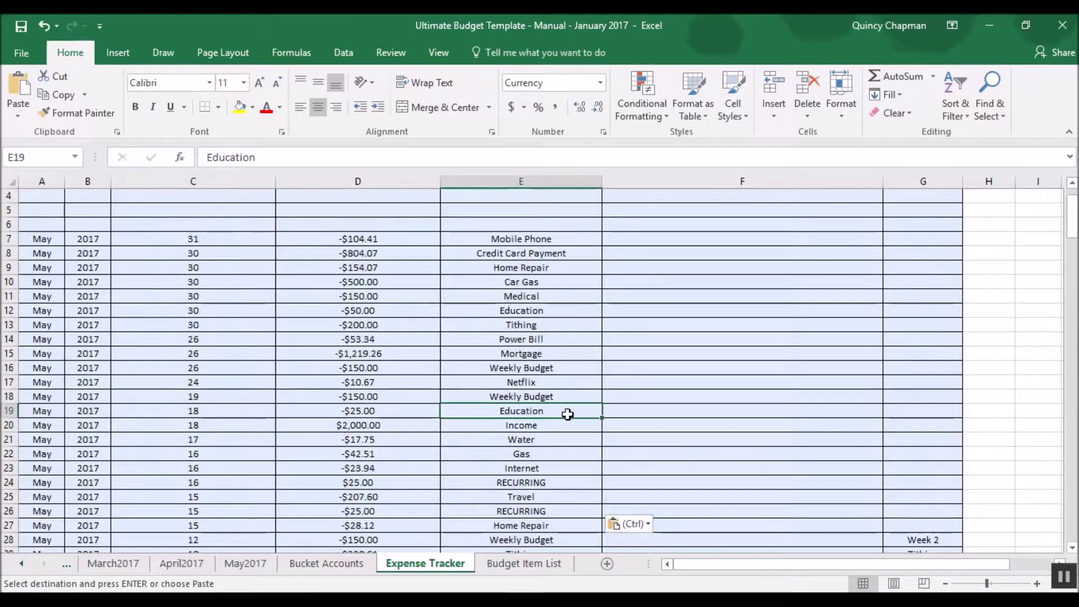
Enter Home Repair as the budget item in G27 and select the amount of the RECURRING entry in D26.
scroll(562, 414, down, 1)
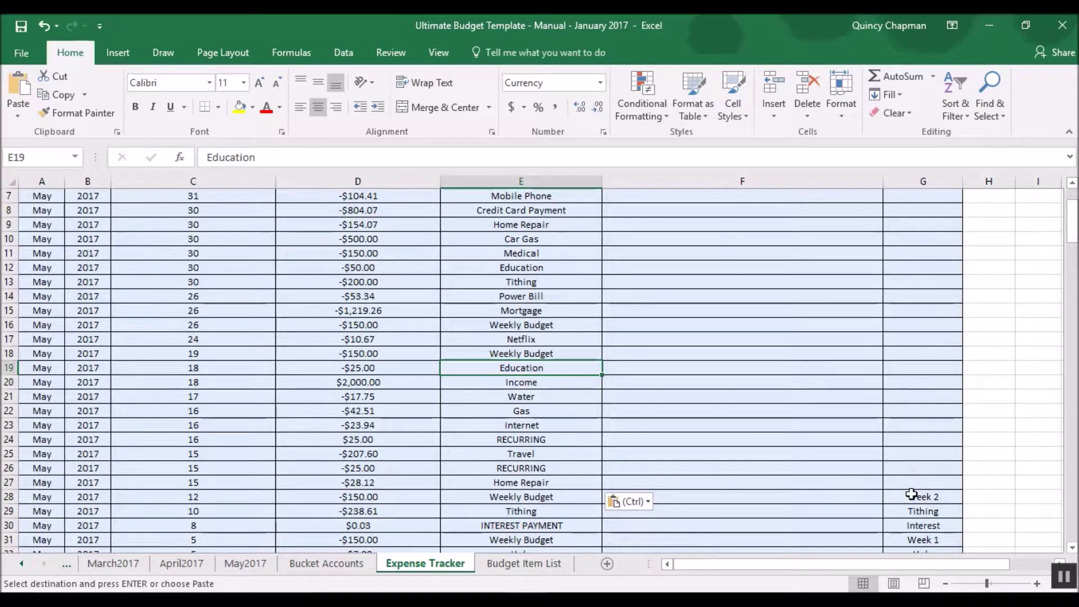
click(925, 493)
click(925, 482)
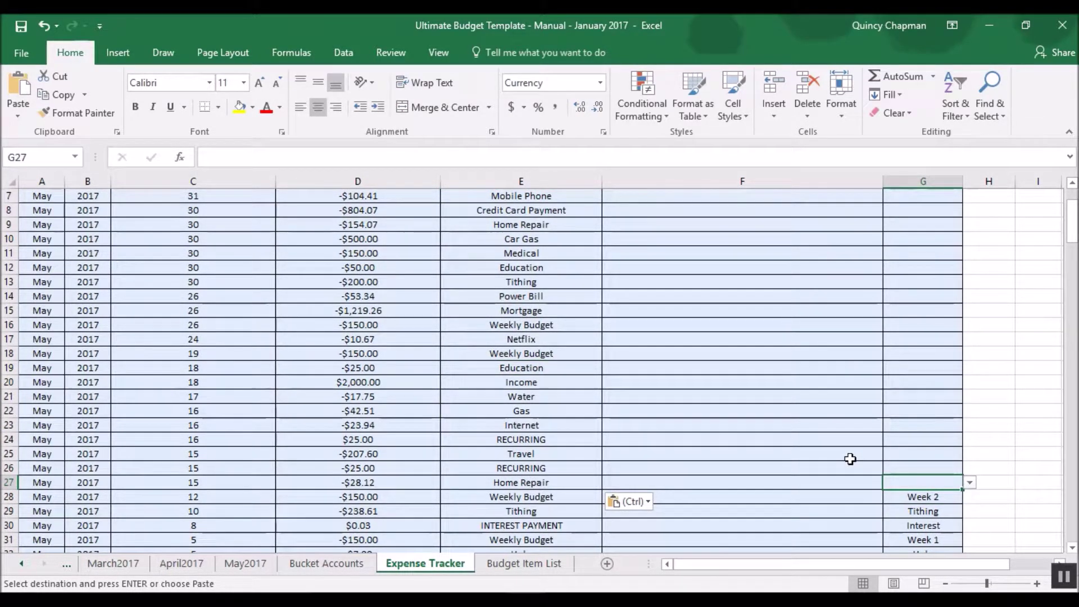
text(Home Repair)
key(Return)
key(Up)
key(Up)
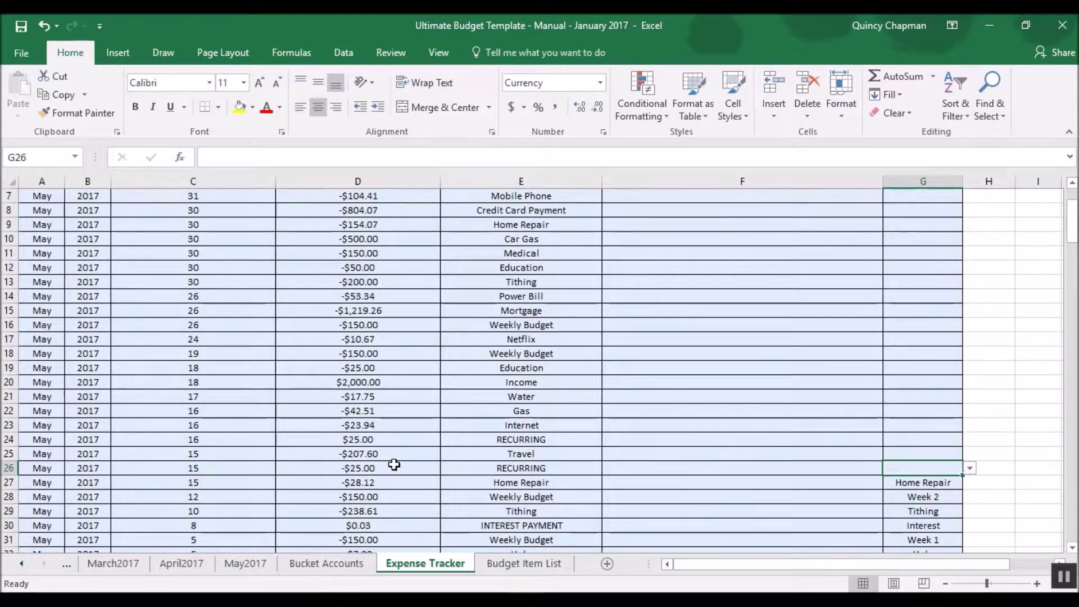
click(356, 469)
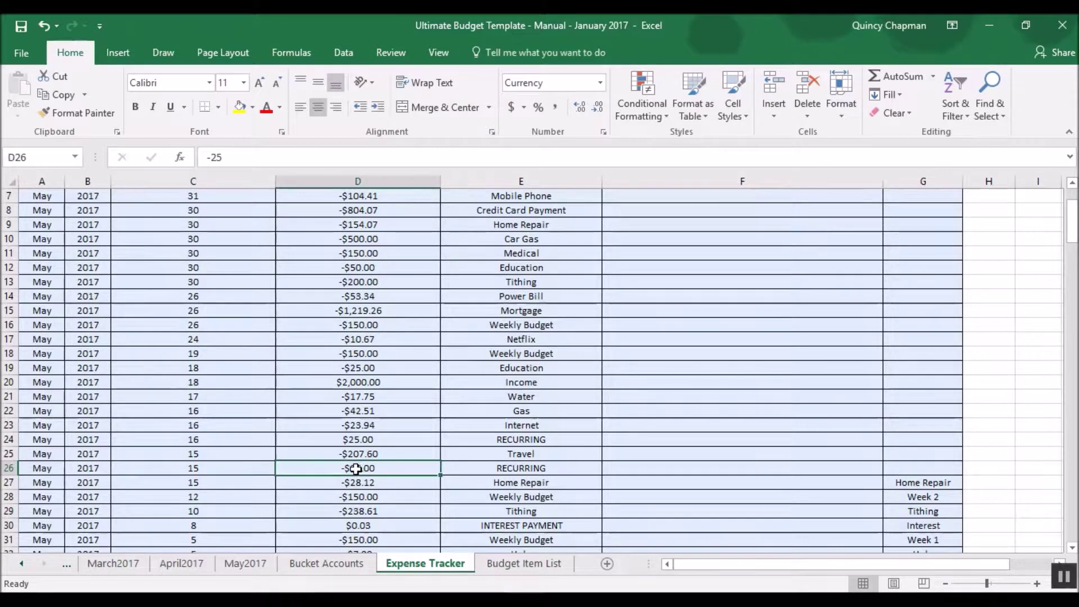
Delete the two RECURRING entries with offsetting $25.00 amounts, rows 24 and 26, from the Expense Tracker.
click(360, 440)
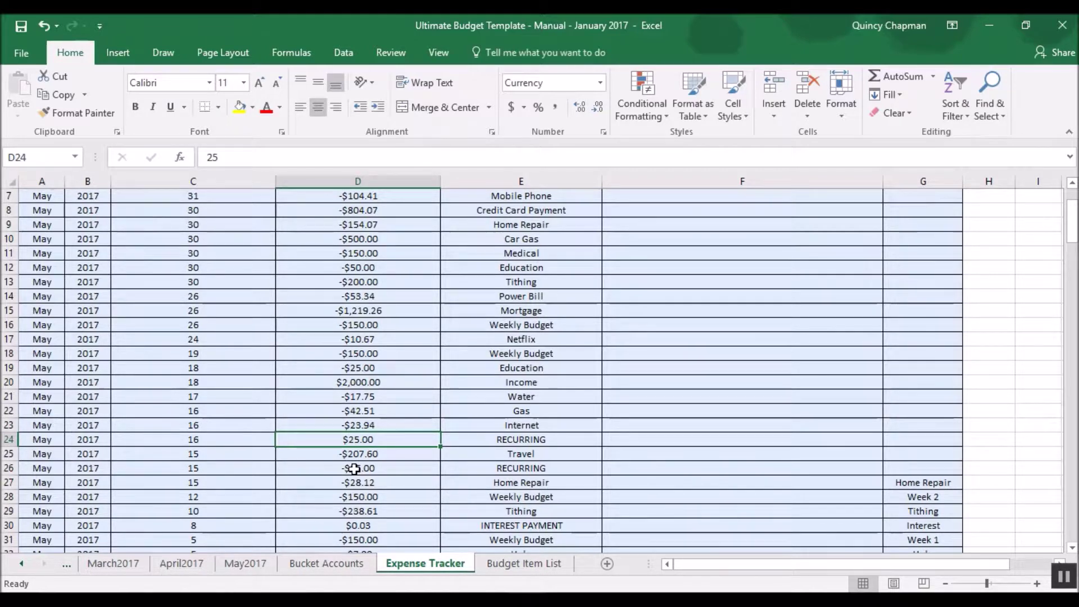
click(10, 468)
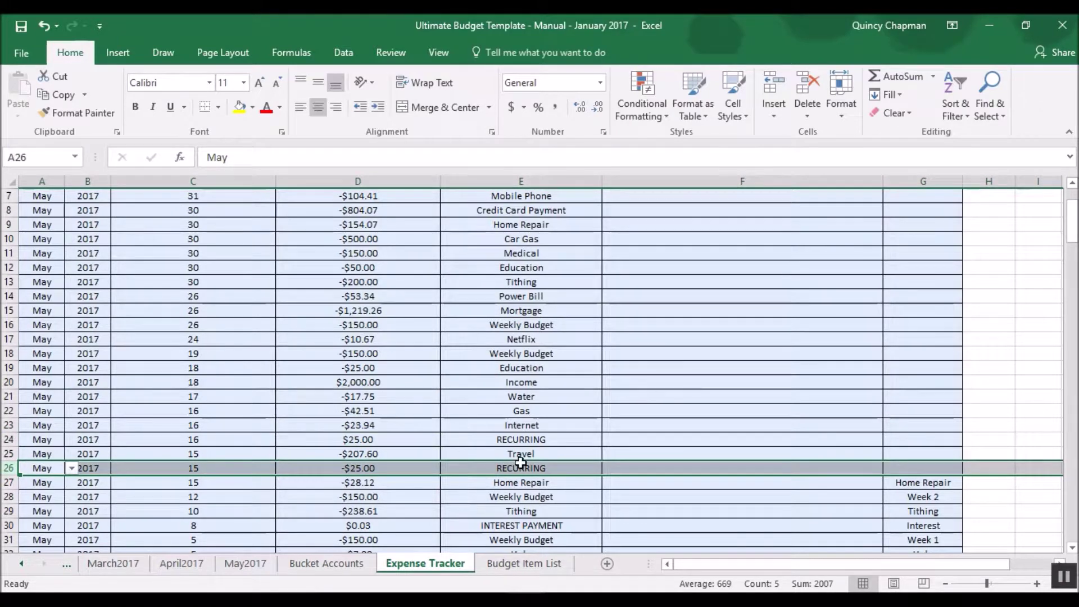
ctrl+click(7, 439)
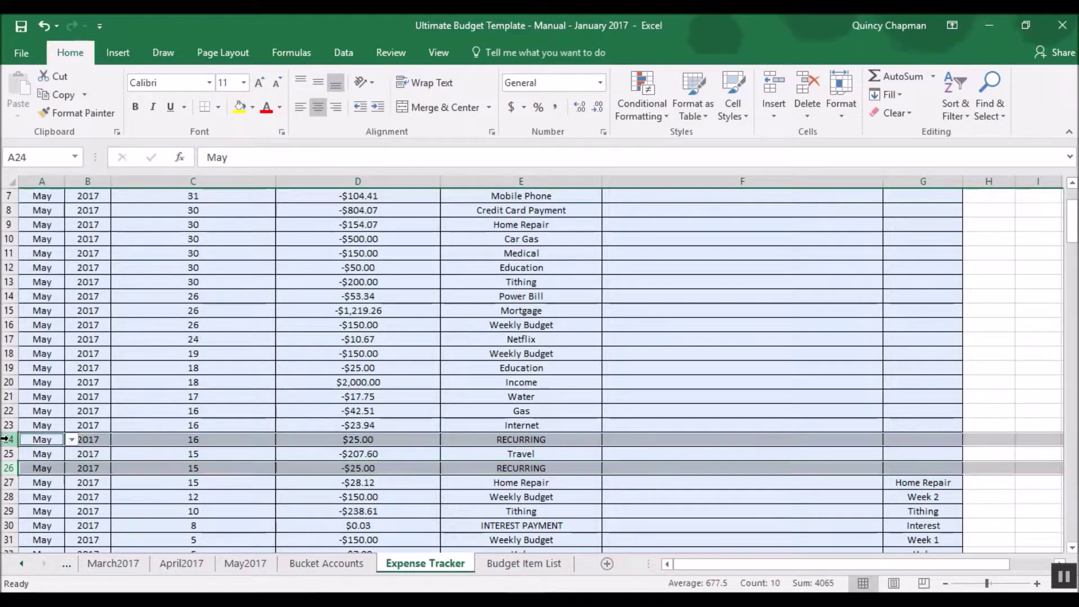
right_click(9, 442)
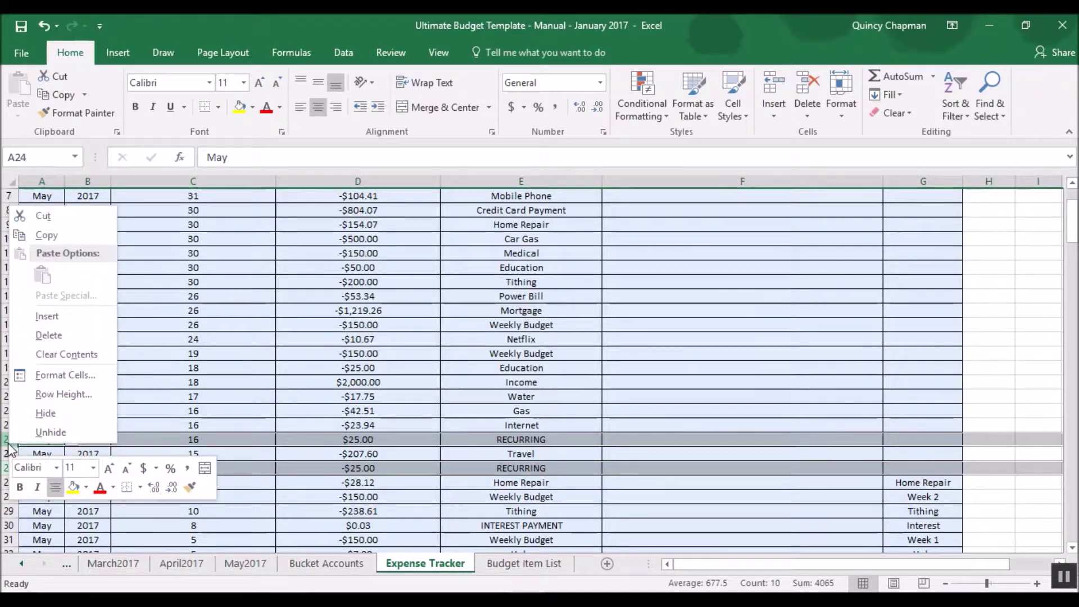
click(50, 335)
click(475, 457)
click(529, 440)
click(355, 440)
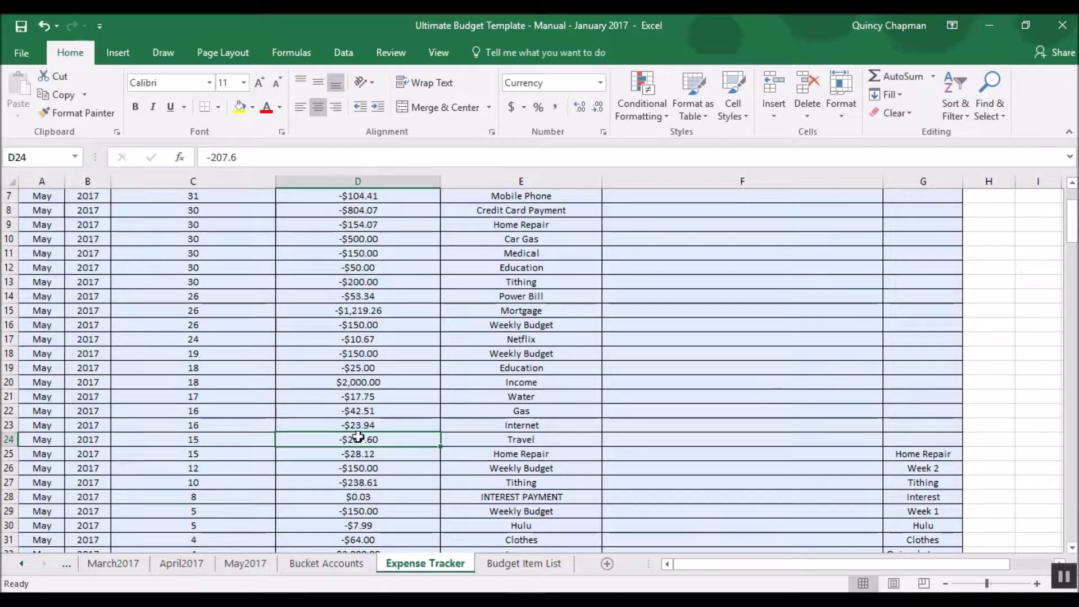
Try to enter Travel as the budget item in G24.
click(893, 440)
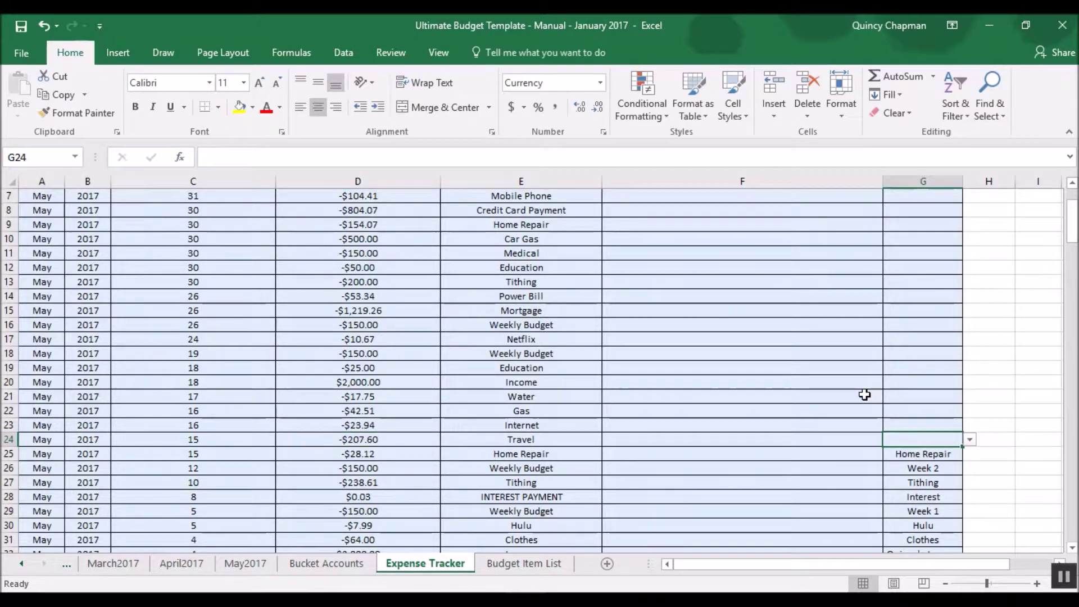
text(Trv)
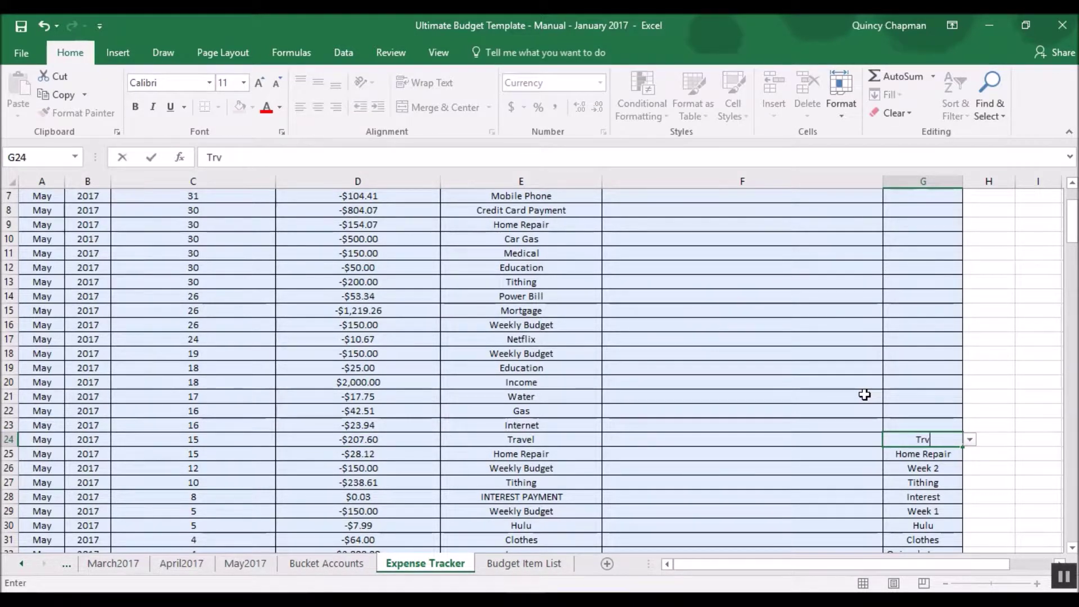
text(vel)
key(Return)
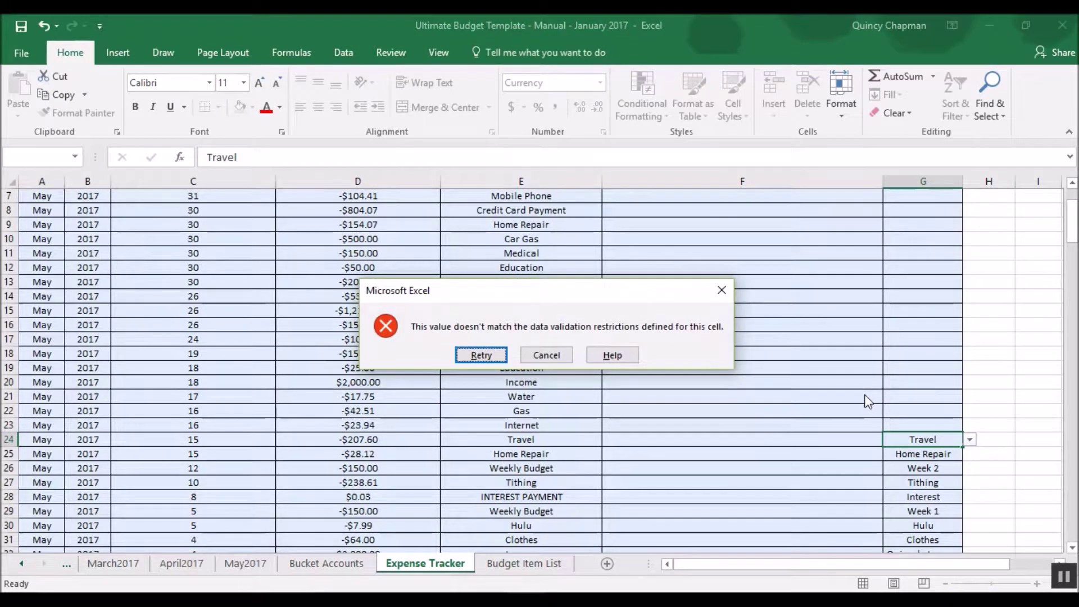
click(547, 355)
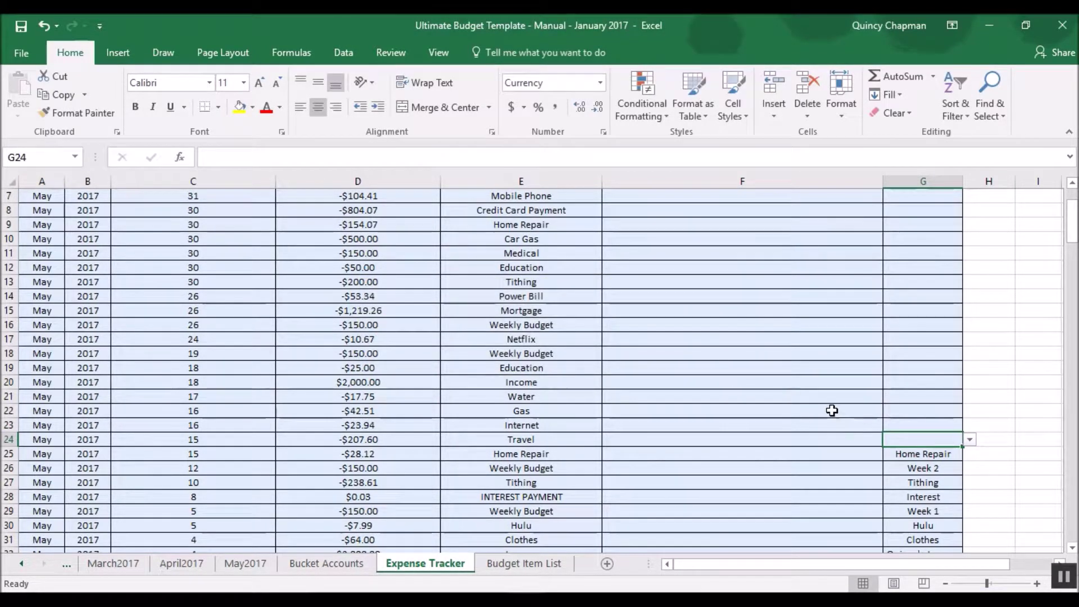
Enter the budget items Vacation in G24 and Internet in G23.
text(Vacation)
key(Return)
key(Up)
key(Up)
text(Interne)
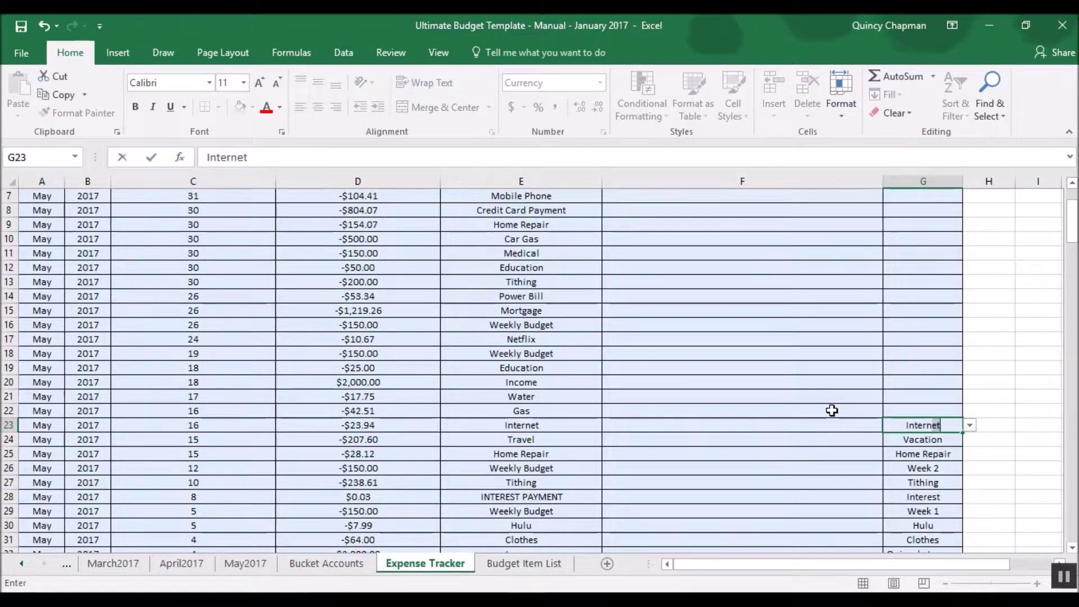
text(t)
key(Return)
Enter the budget items Gas in G22 and Water in G21.
key(Up)
key(Up)
text(Gas)
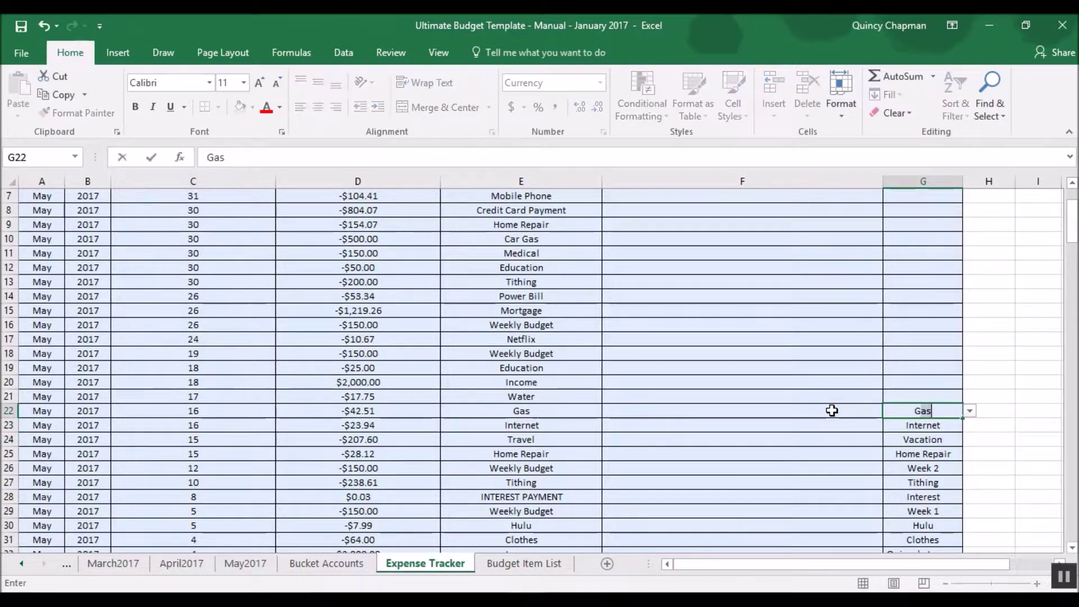
key(Return)
key(Up)
key(Up)
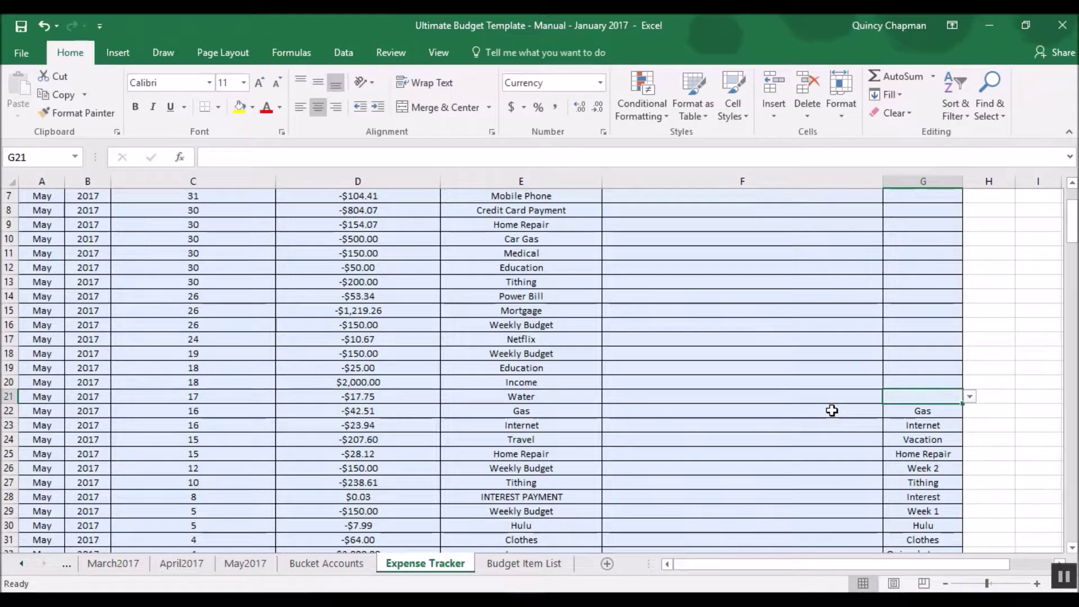
text(Water)
key(Return)
Assign the account owner's personal income item to the Income entry in G20 and Education to G19.
key(Up)
key(Up)
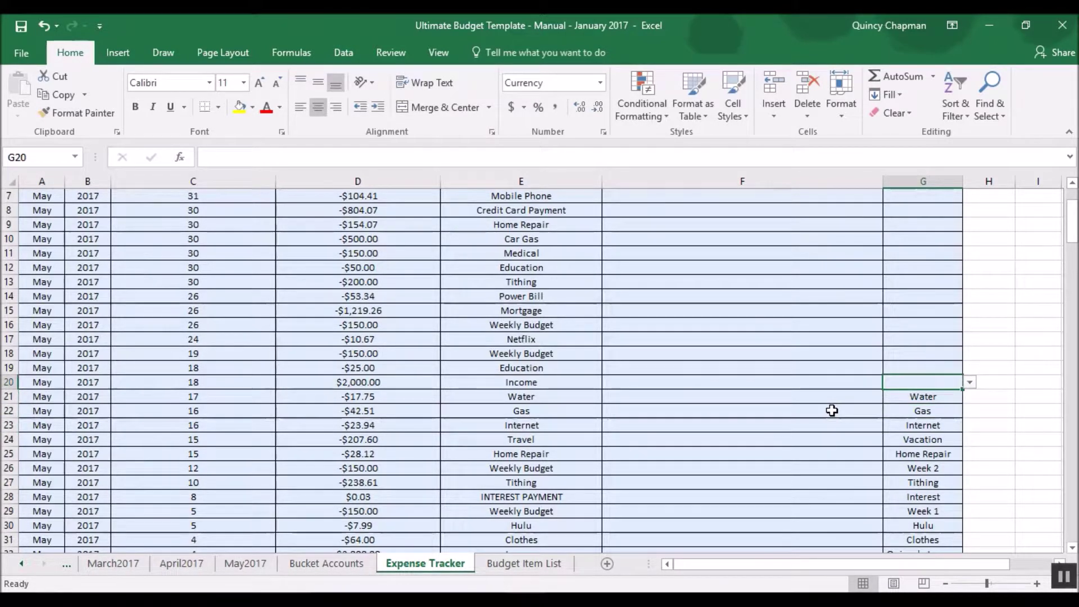
text(Qui)
key(Return)
key(Up)
key(Up)
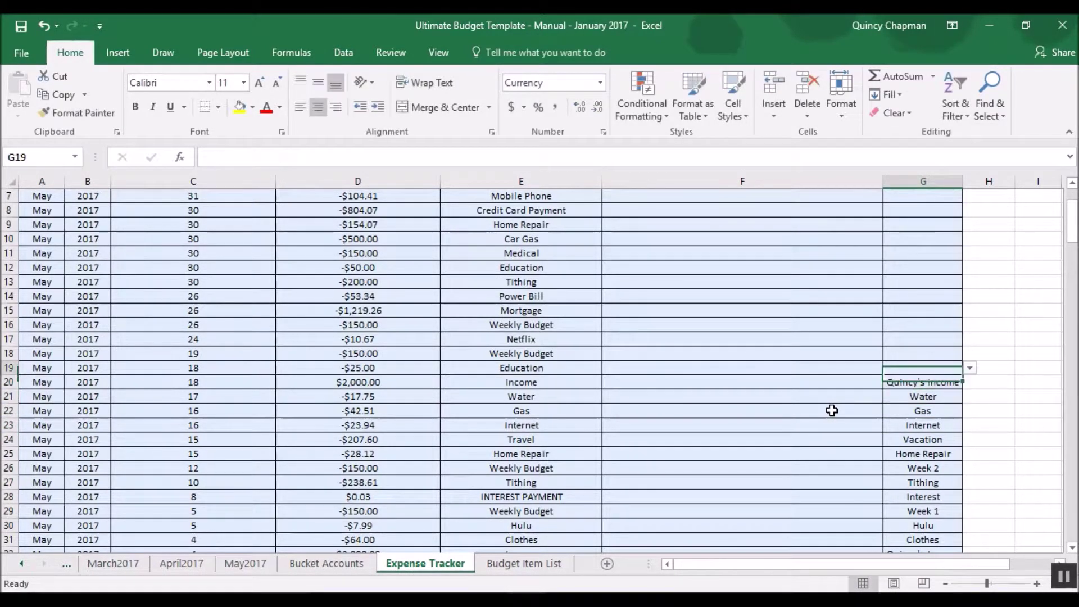
text(Edu)
key(Return)
Enter the budget items Week 3 in G18 and Netflix in G17.
key(Up)
key(Up)
text(Week)
key(Return)
key(Up)
key(Up)
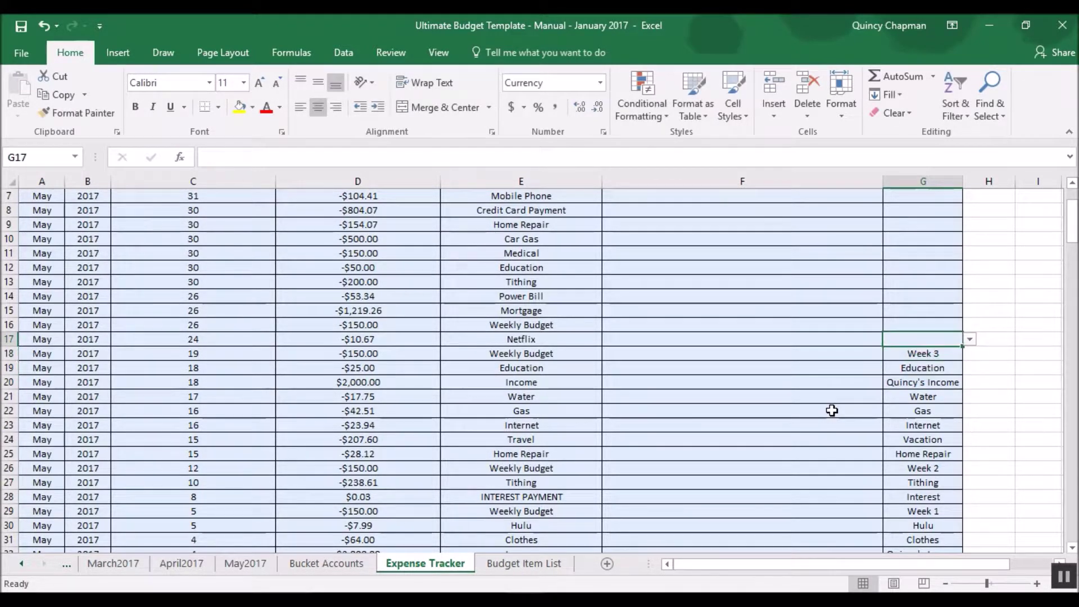
text(Net)
key(Return)
Enter the budget items Week 4 in G16 and Mortgage in G15.
key(Up)
key(Up)
text(Week 4)
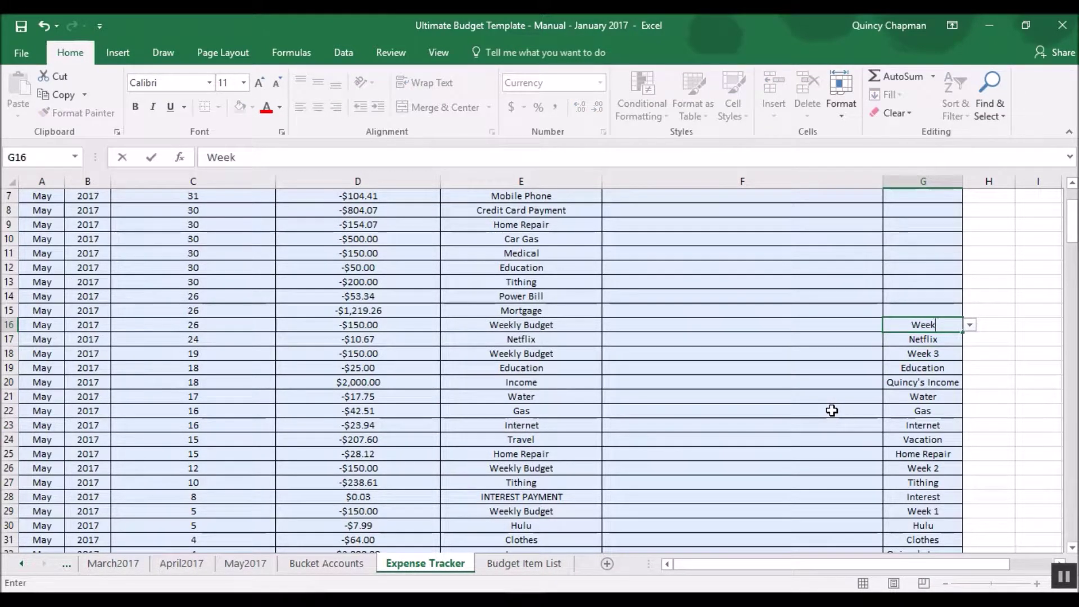
key(Return)
key(Up)
key(Up)
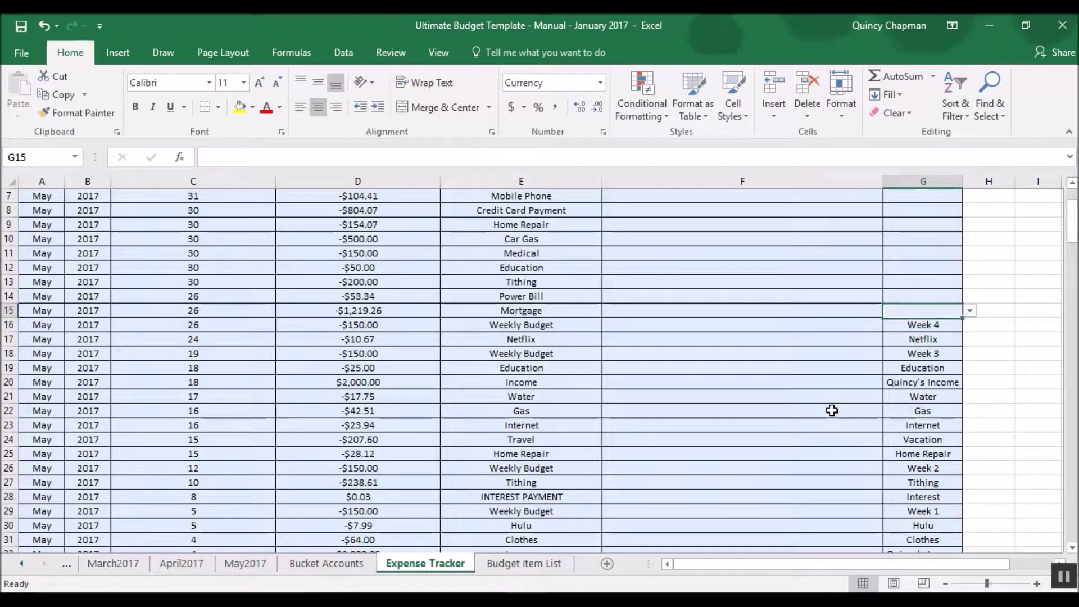
text(Morta)
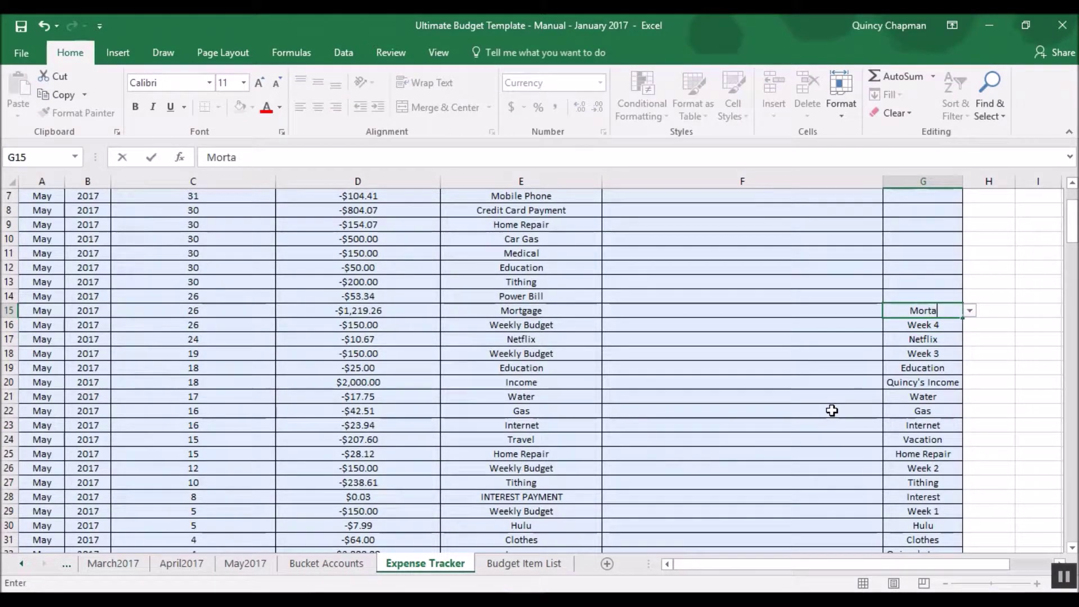
text(gage)
key(Return)
Enter Electricity as the budget item for the power bill in G14 and Tithing in G13.
key(Up)
key(Up)
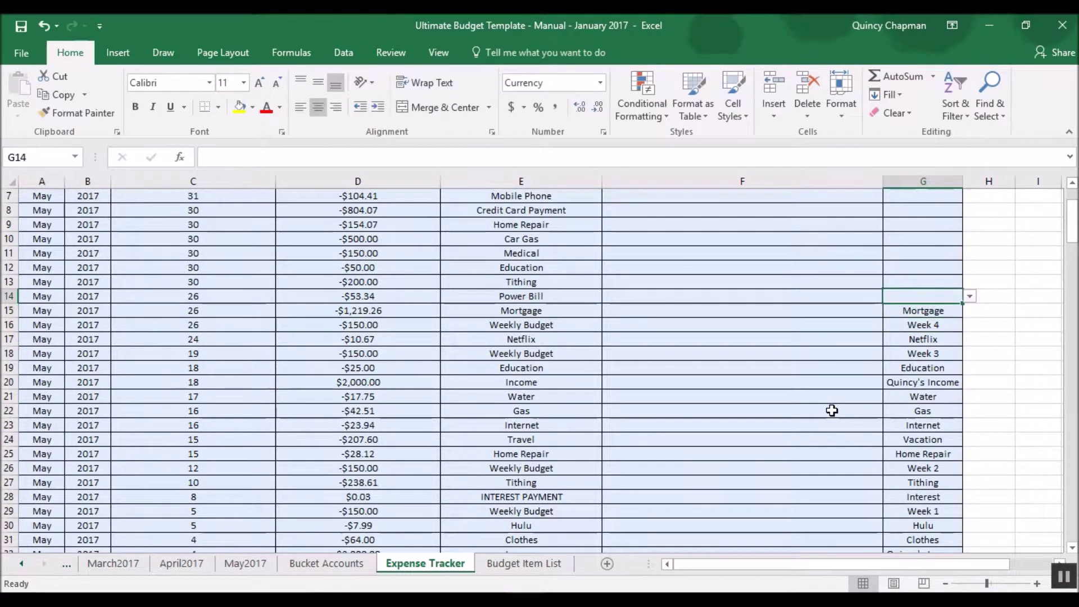
text(Power)
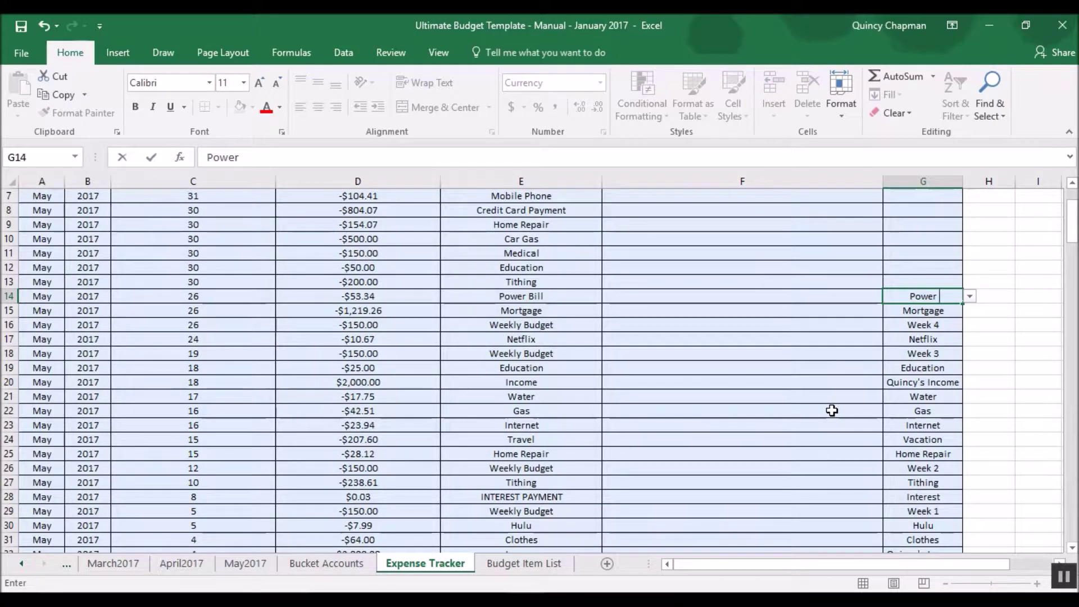
text(Electricity)
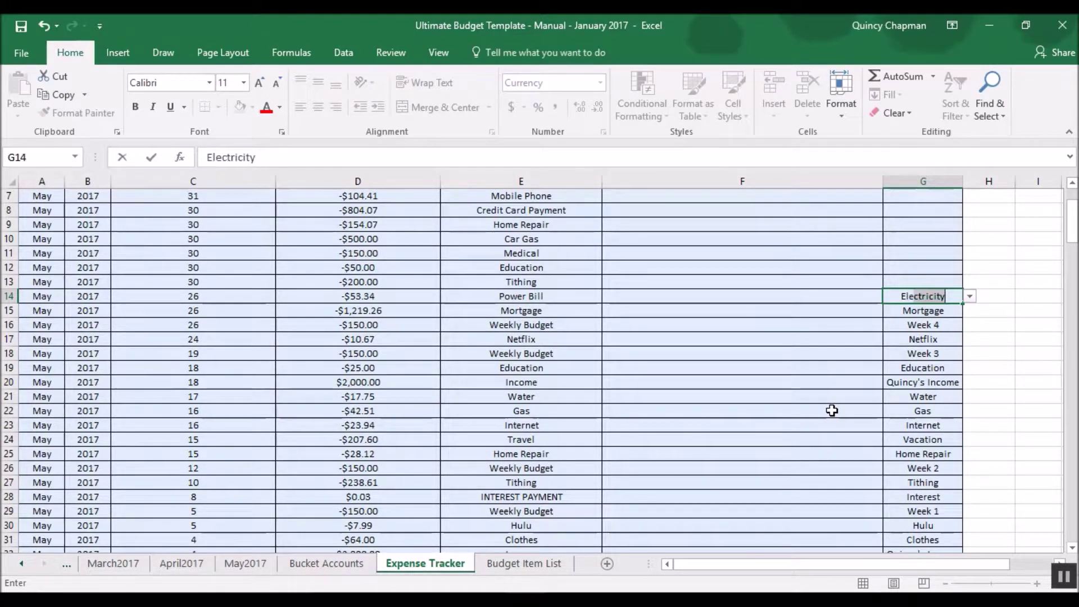
key(Return)
key(Up)
key(Up)
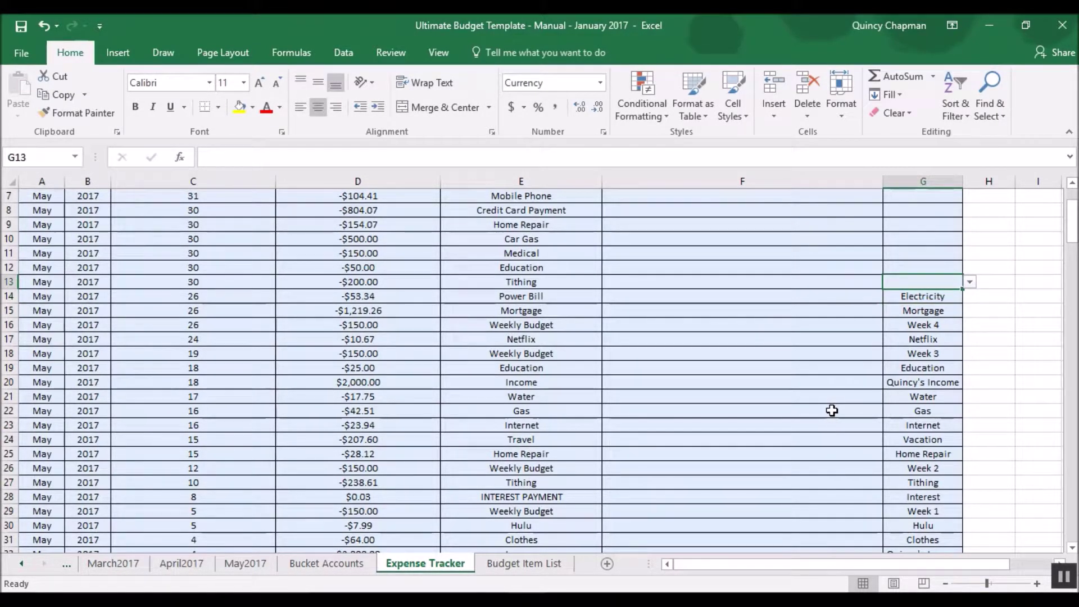
text(Tit)
key(Return)
Enter the budget items Education in G12 and Medical in G11.
key(Up)
key(Up)
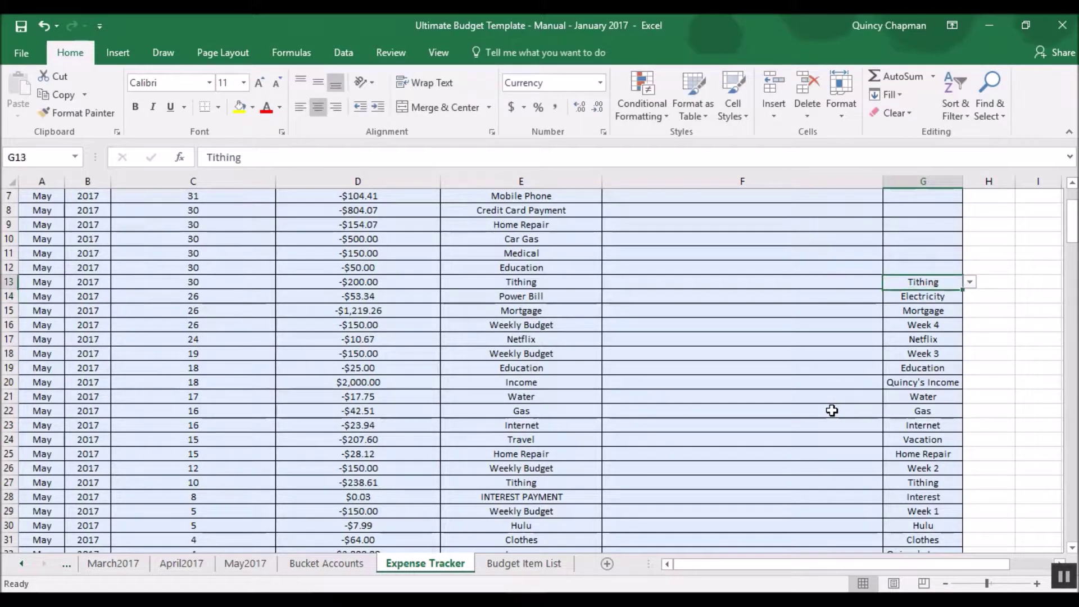
text(Ed)
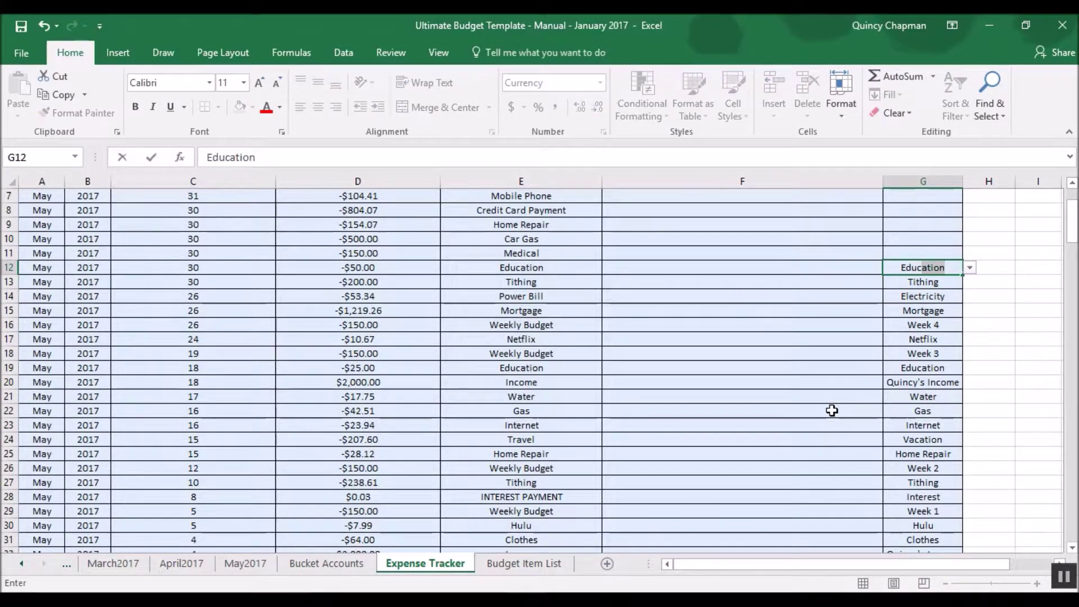
text(uc)
key(Return)
key(Up)
key(Up)
text(Medic)
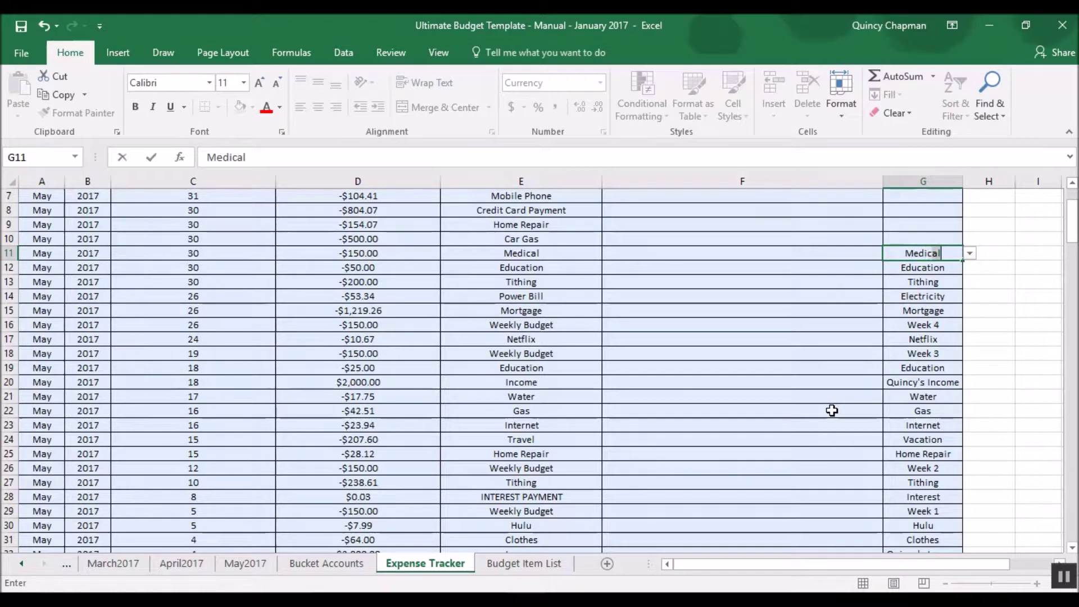
key(Return)
Enter the budget items Car Gas in G10 and Home Repair in G9.
key(Up)
key(Up)
text(Car)
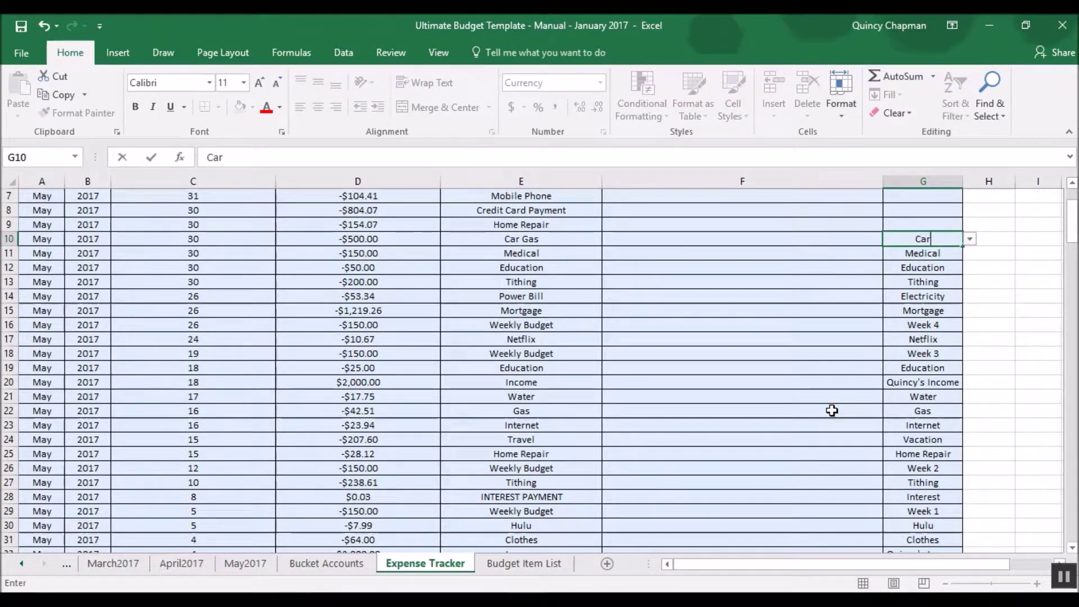
text( Gas)
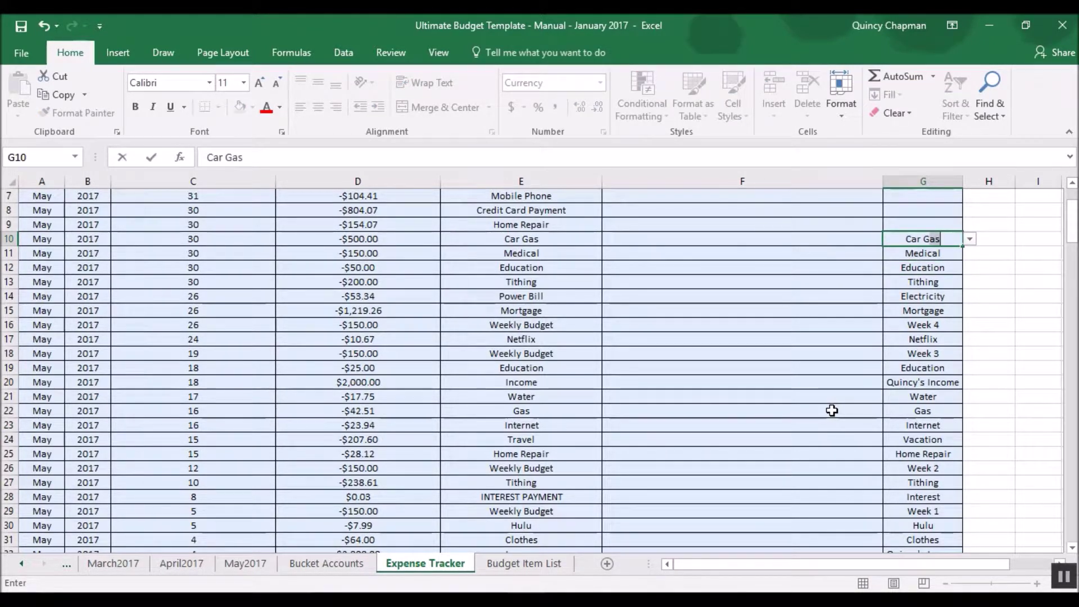
key(Return)
key(Up)
key(Up)
text(Home Repair)
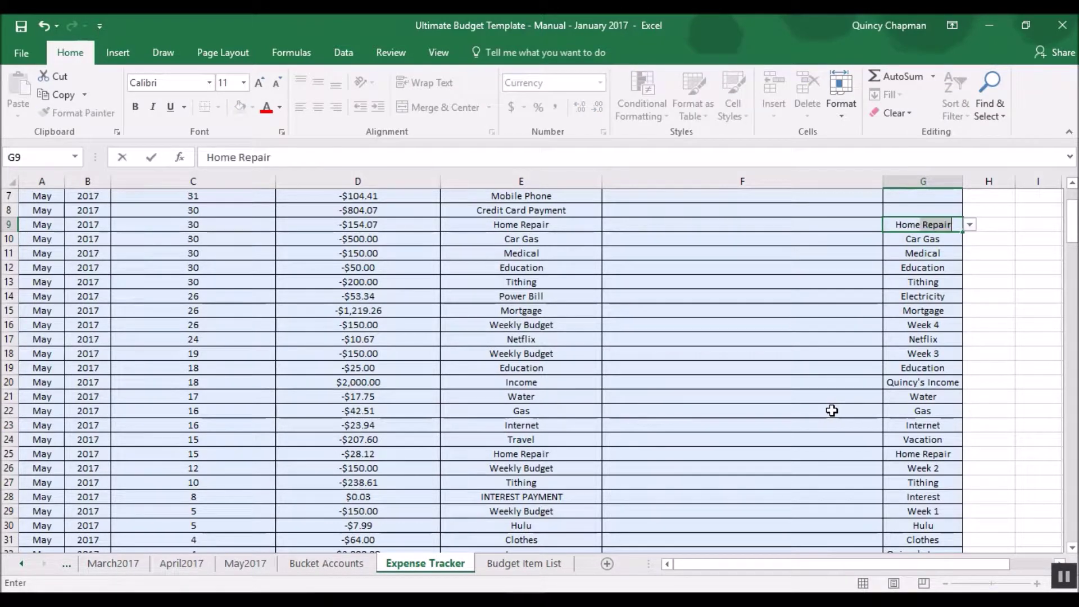
key(Return)
key(Up)
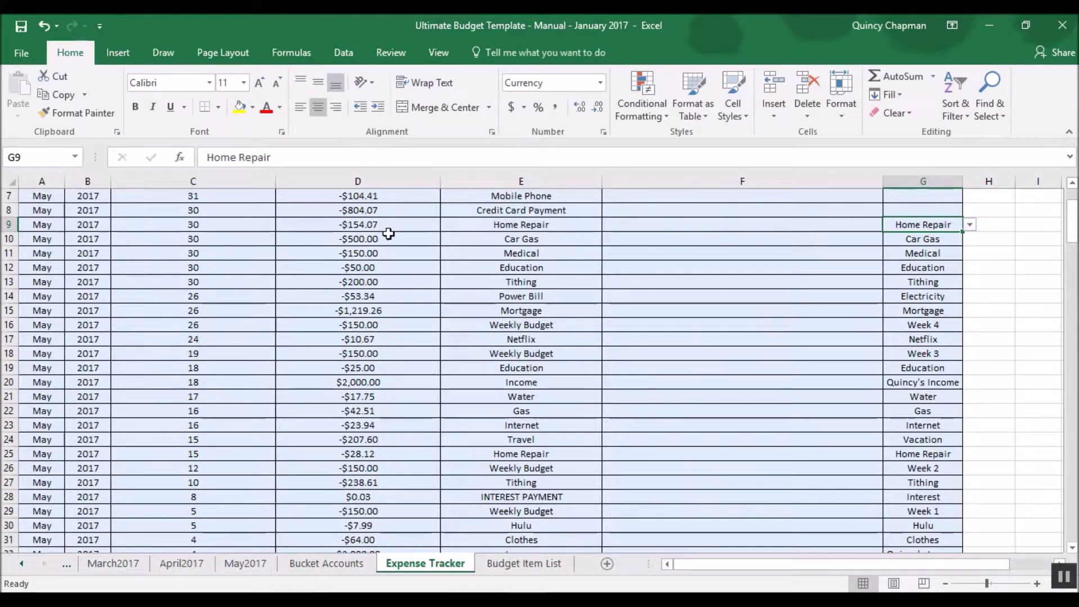
Compare the sum of the amounts in D9:D11 with the credit card payment in D8.
drag(365, 210, 474, 254)
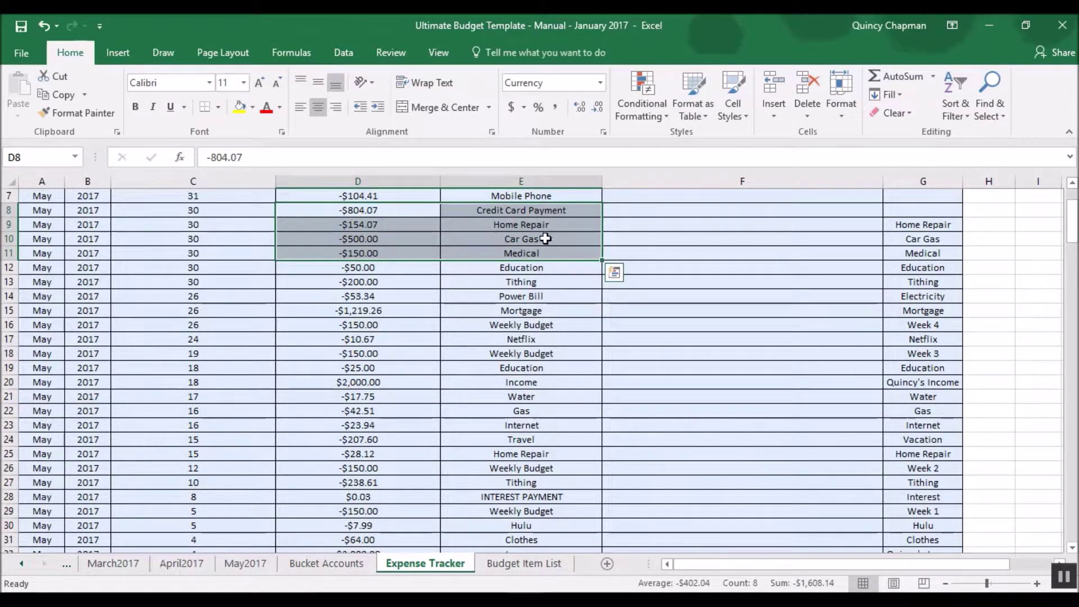
click(358, 211)
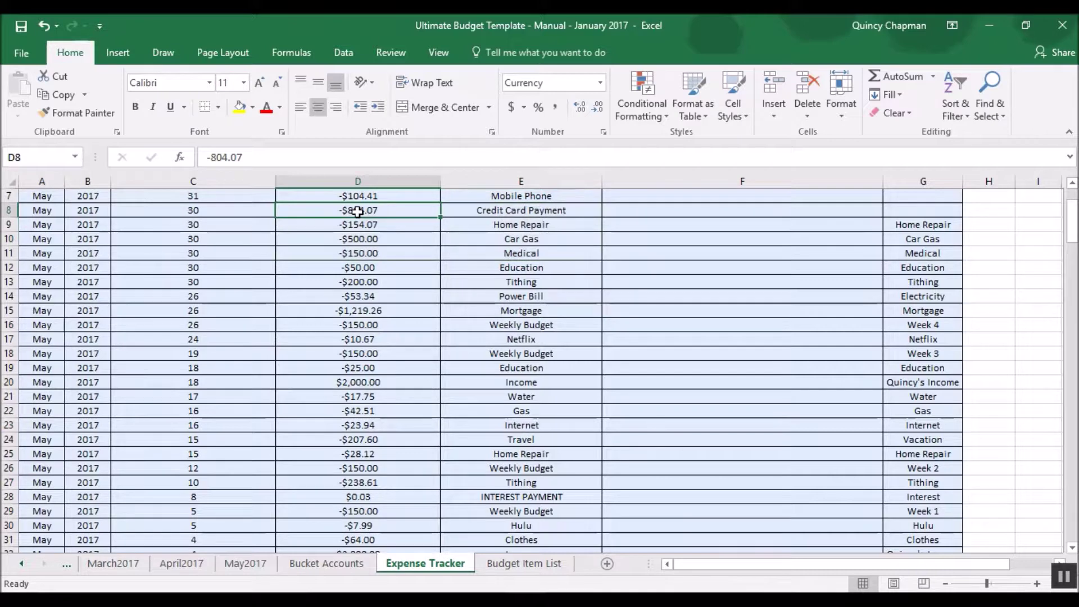
drag(368, 223, 373, 250)
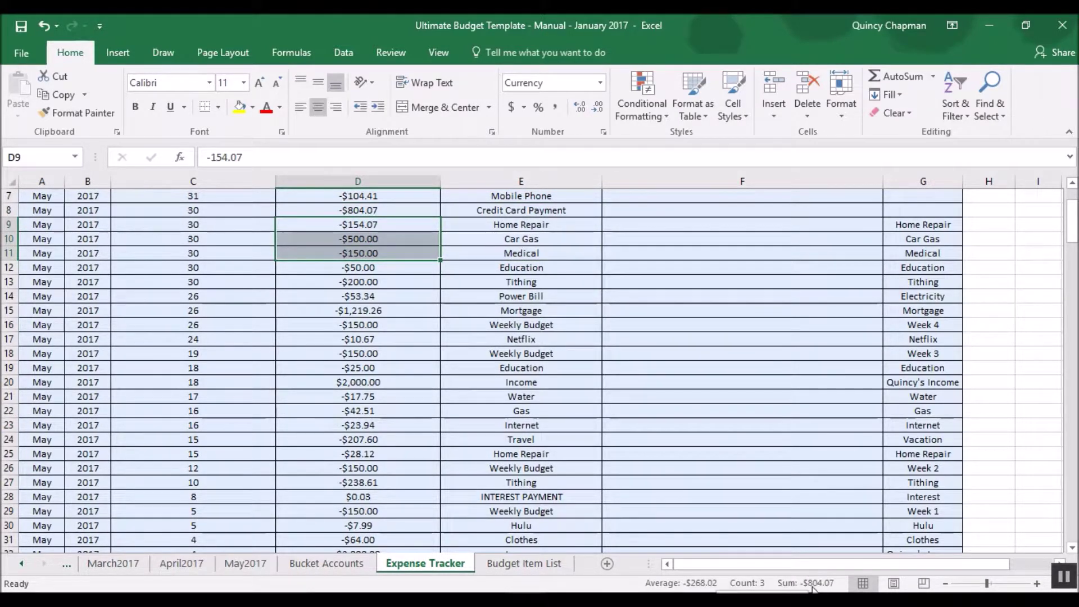
click(363, 213)
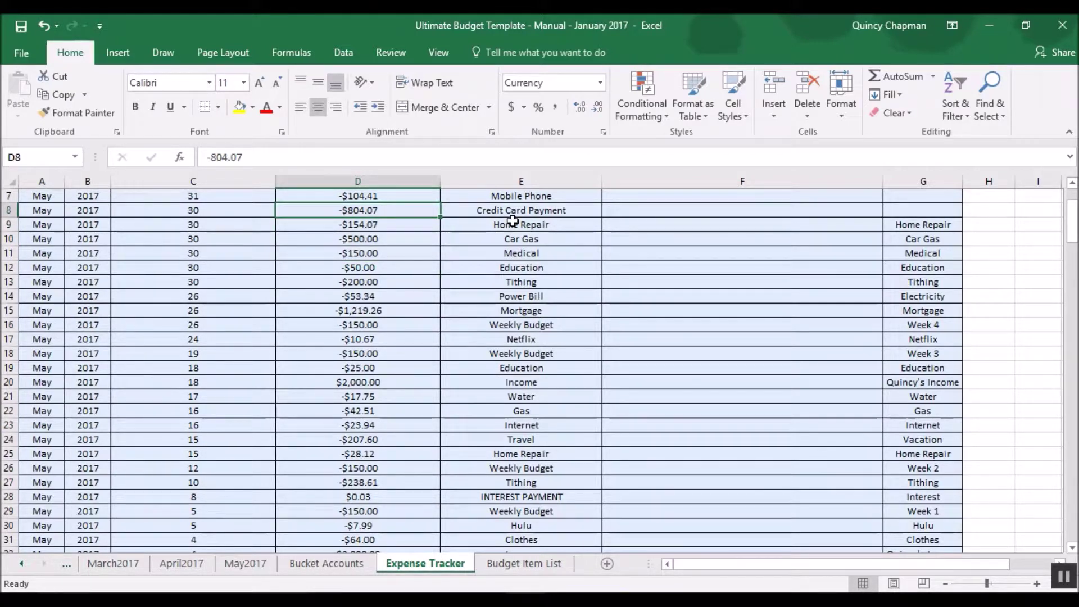
Enter the manual comment "Credit Card Payment $804.07" for the home repair purchase in F9.
click(622, 227)
text(Cre)
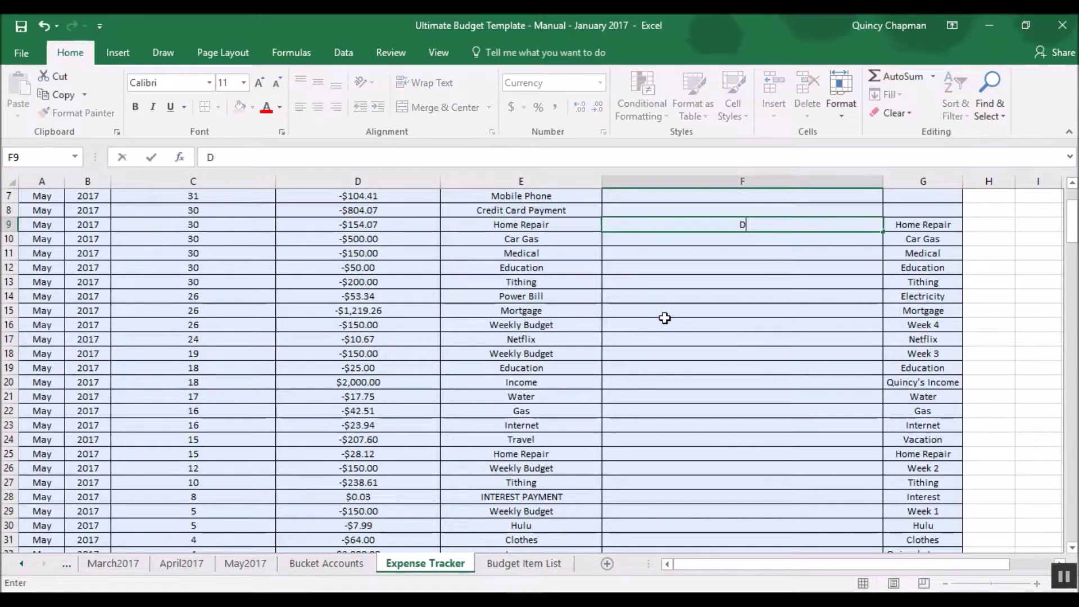
text(dit Card Payment)
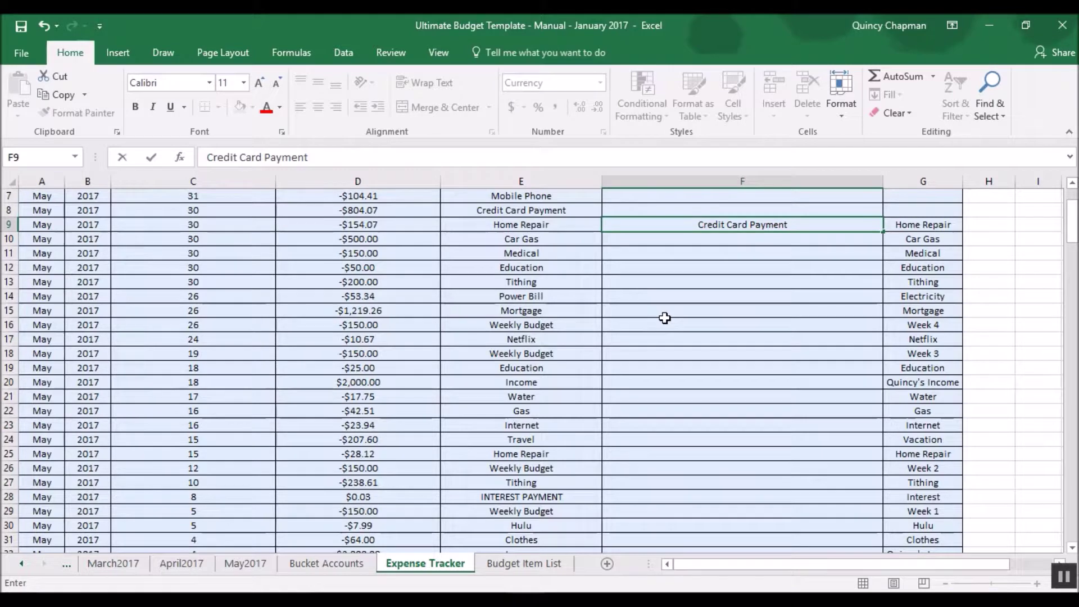
text( 804.0)
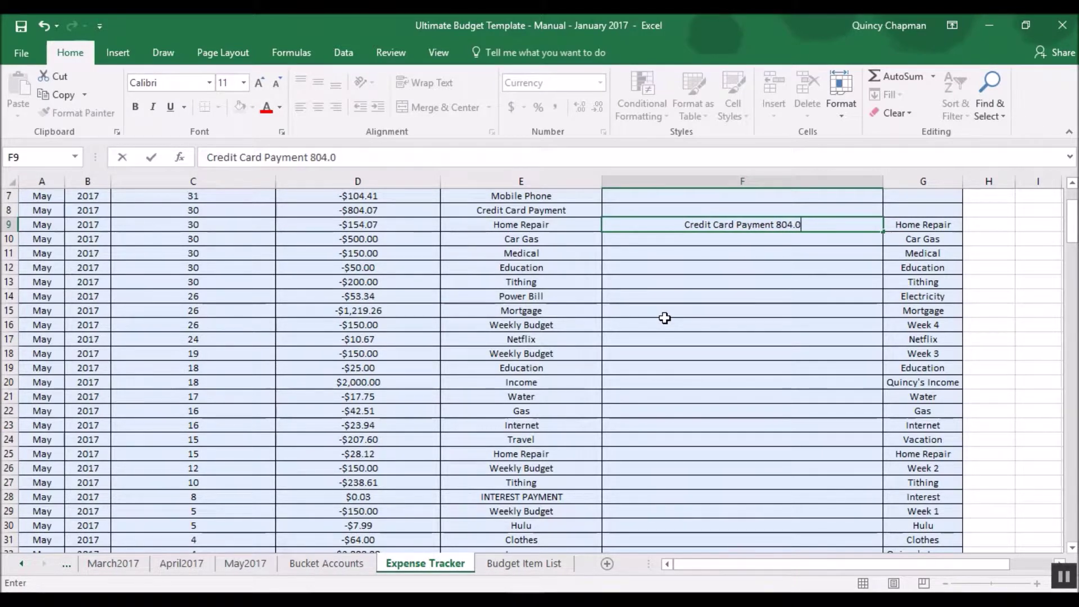
text(7)
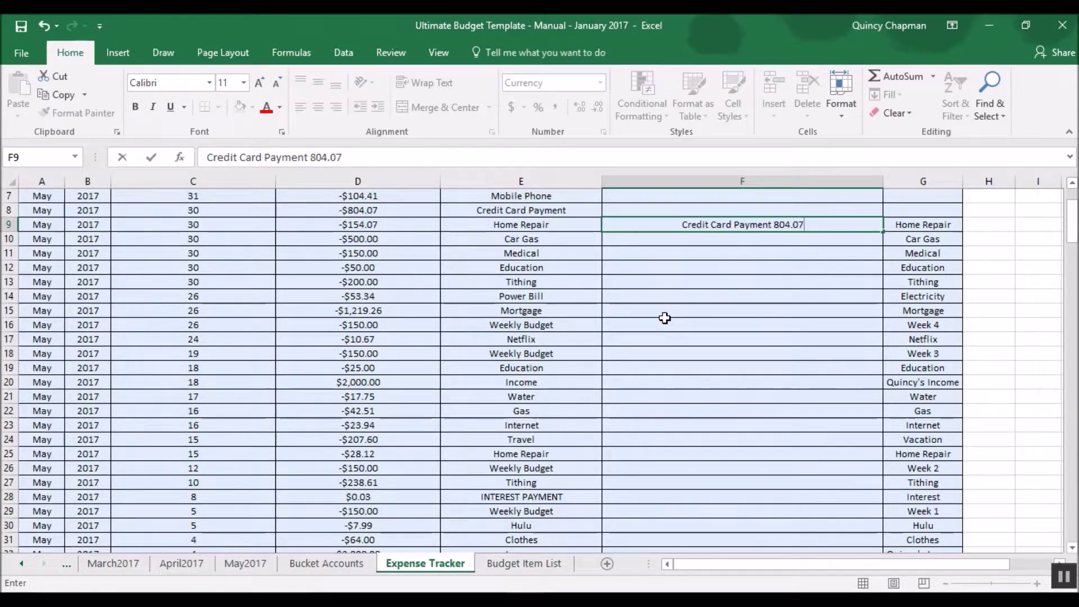
click(774, 225)
text($)
key(Return)
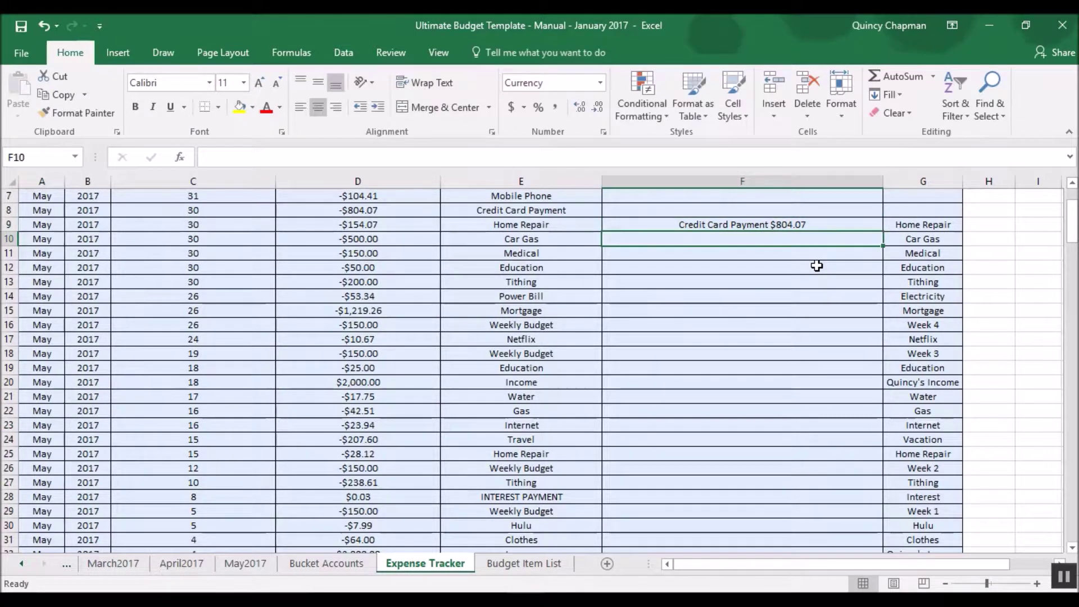
Fill the F9 comment down to F11, correcting F10 and F11 to read "Credit Card Payment $804.07".
key(Up)
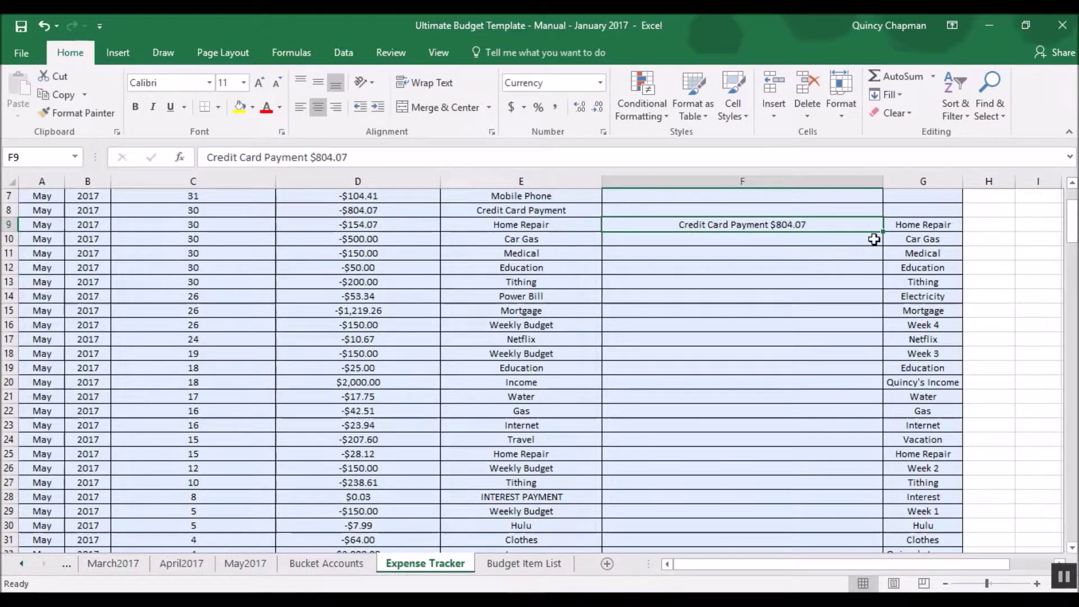
drag(883, 231, 837, 256)
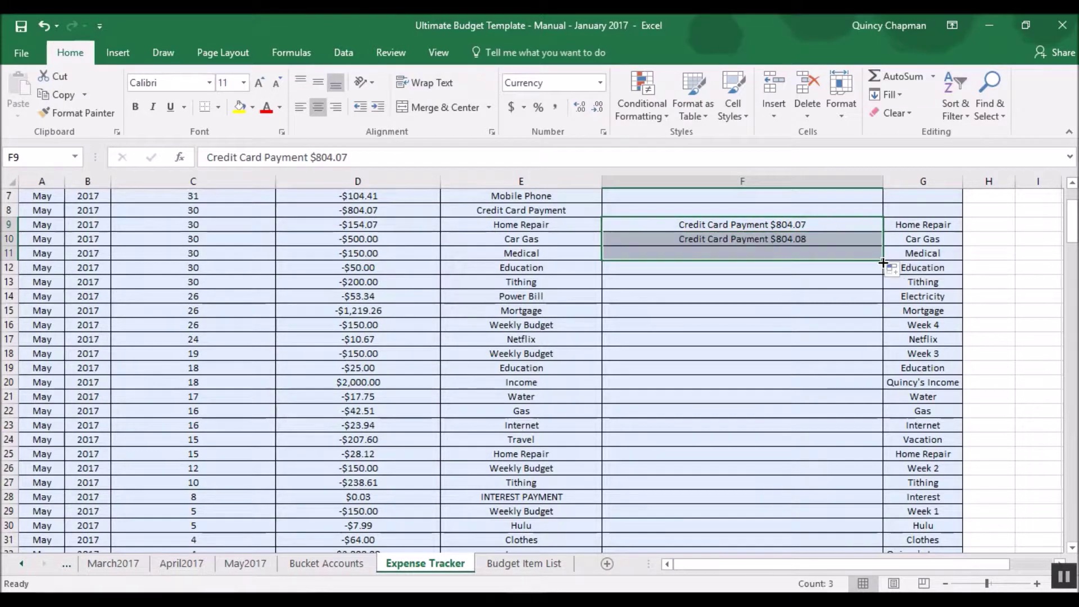
click(815, 241)
double_click(818, 242)
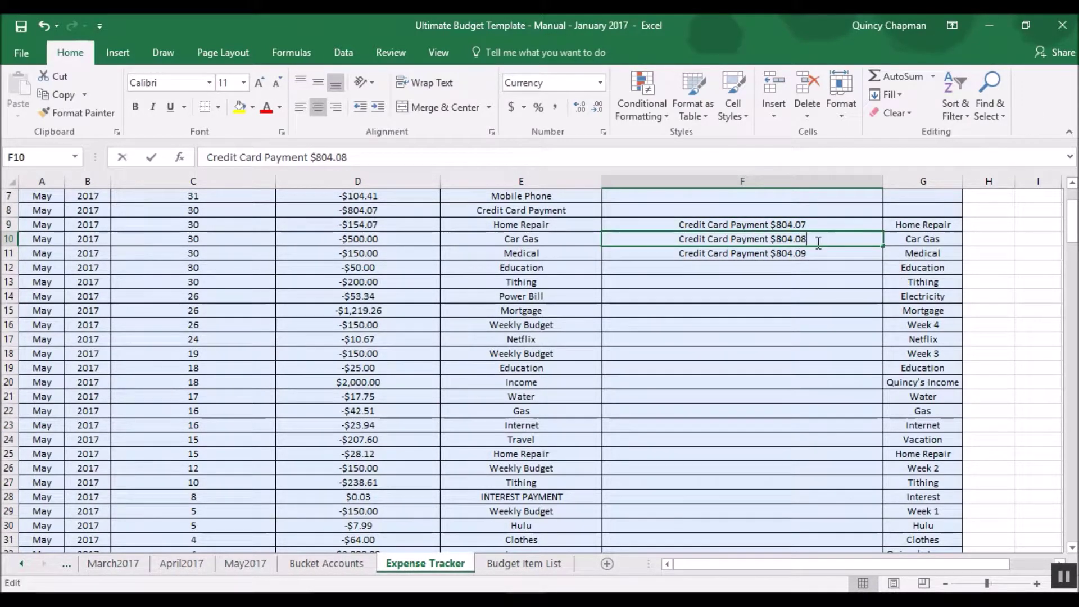
key(BackSpace)
text(7)
key(Return)
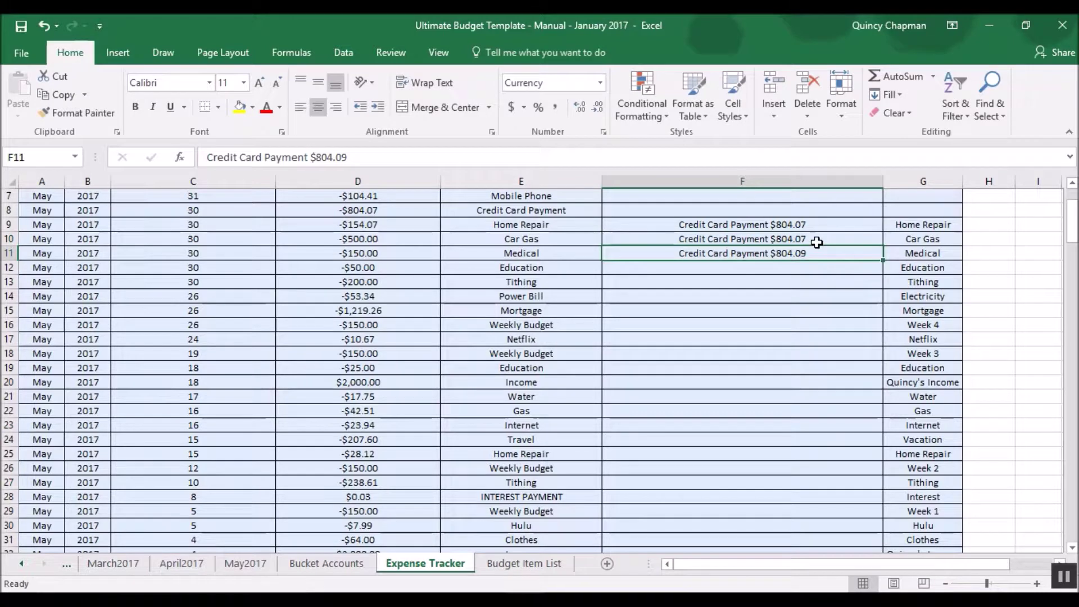
double_click(818, 255)
key(BackSpace)
text(7)
key(Return)
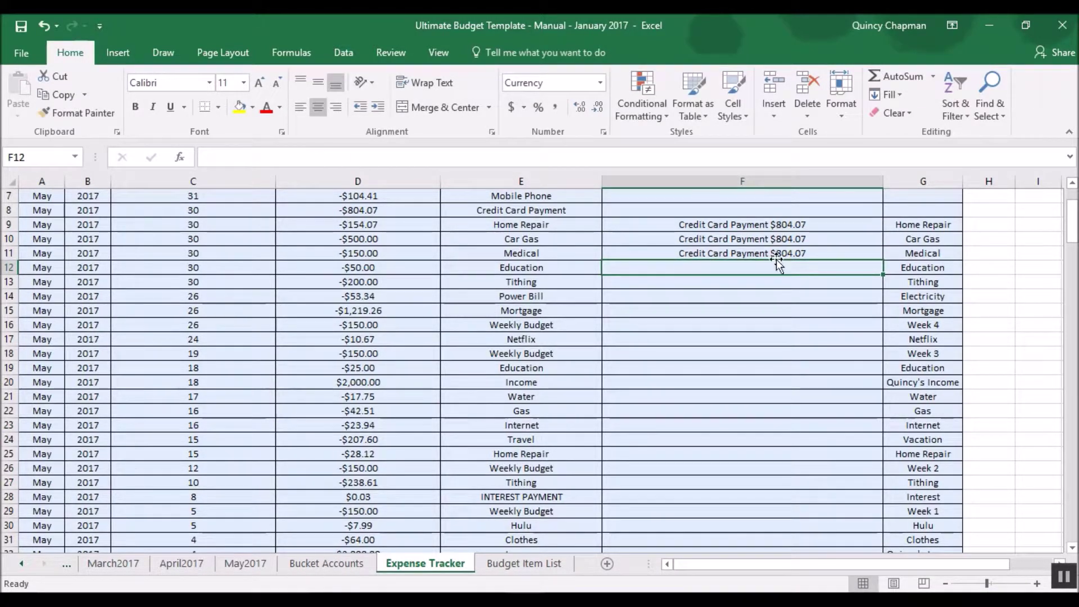
Check the purchase amounts in D9:D11 and their comments against the credit card payment in row 8.
drag(363, 225, 368, 252)
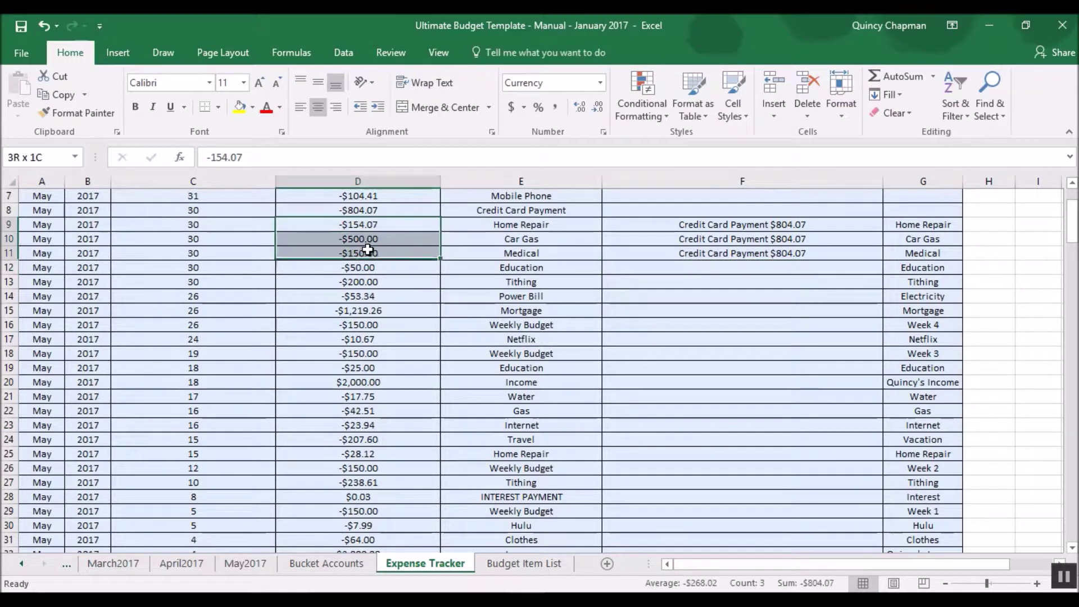
click(741, 256)
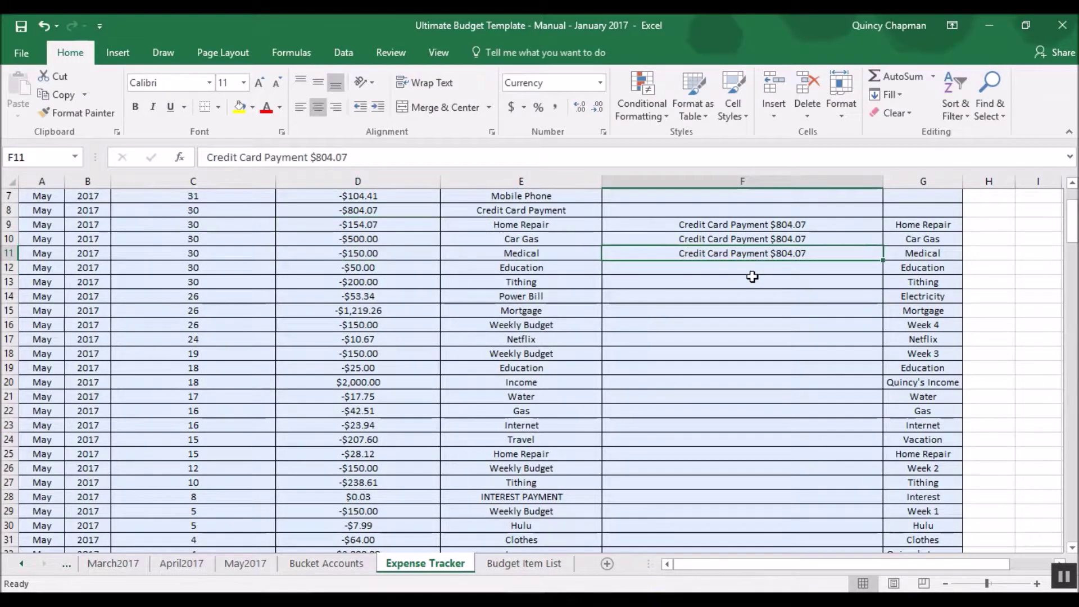
click(393, 251)
click(379, 224)
click(373, 241)
click(371, 252)
drag(367, 209, 860, 212)
click(734, 281)
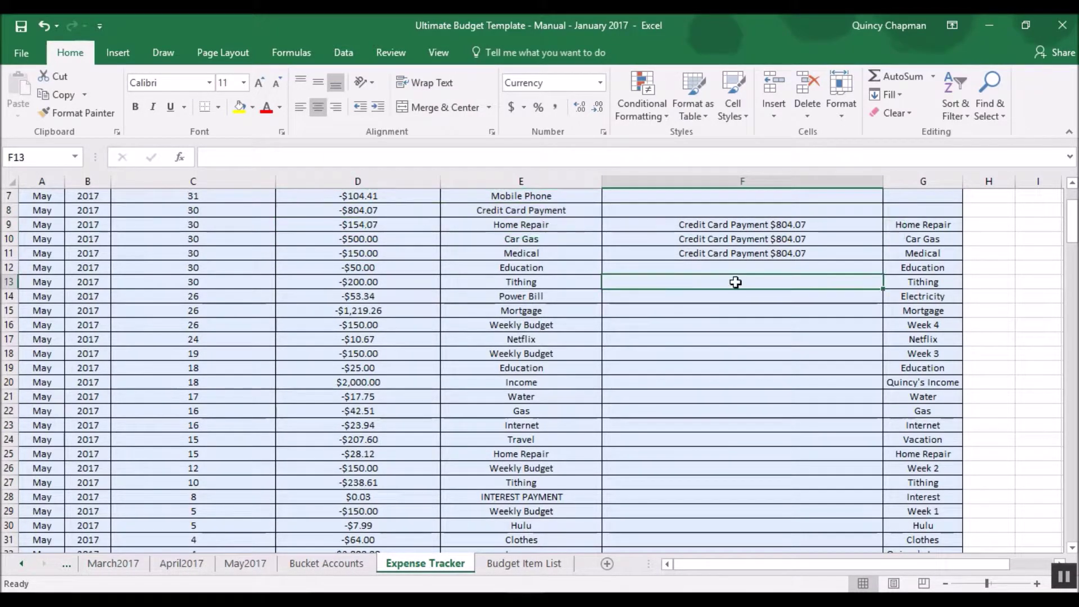
drag(767, 225, 860, 213)
click(914, 214)
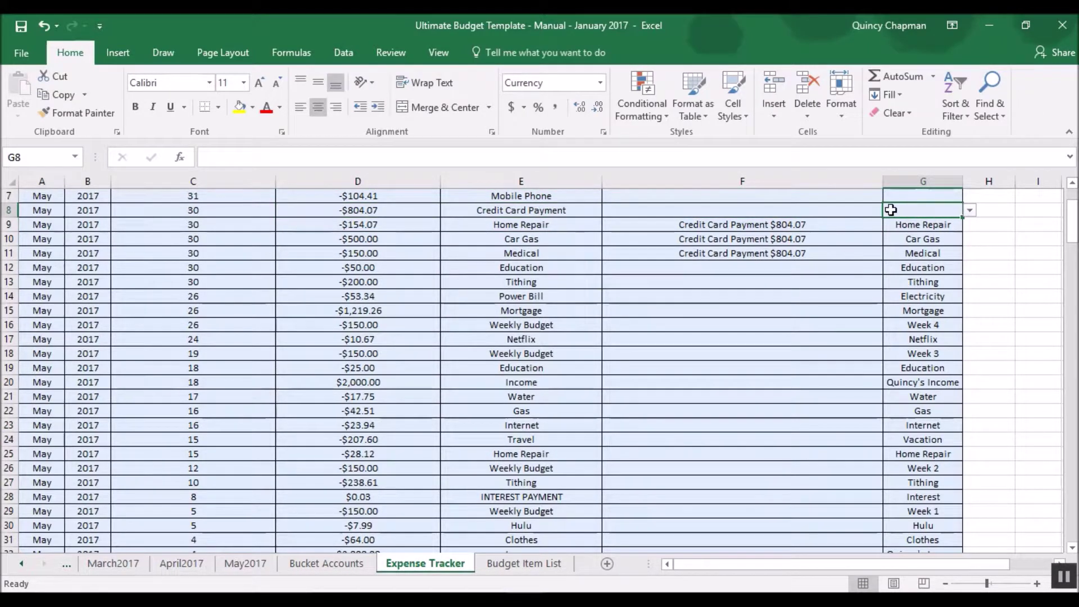
click(377, 209)
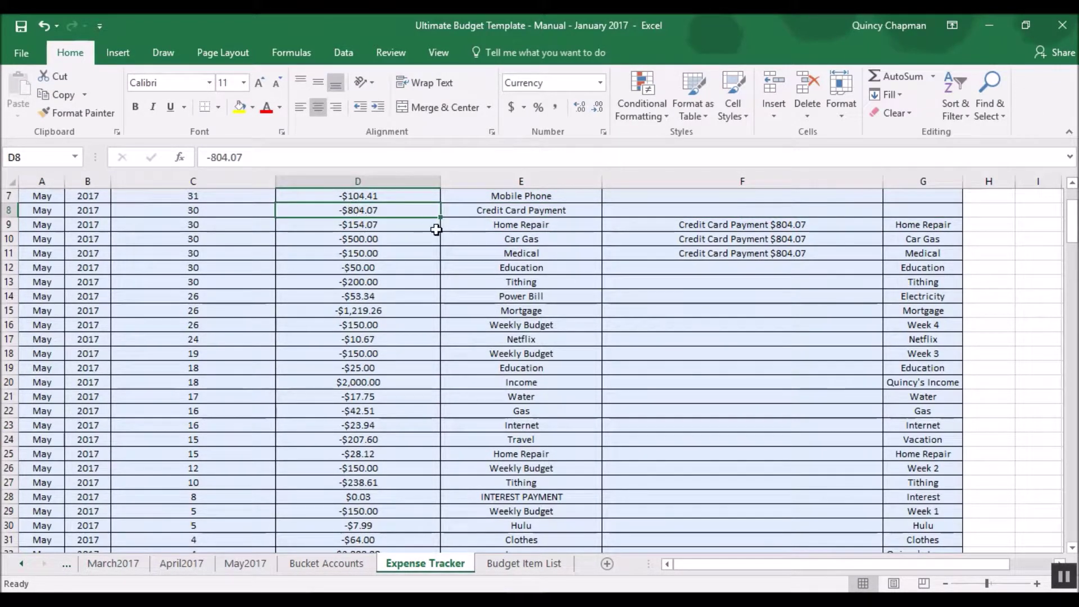
Delete the entire credit card payment row, row 8, from the Expense Tracker.
scroll(674, 256, up, 2)
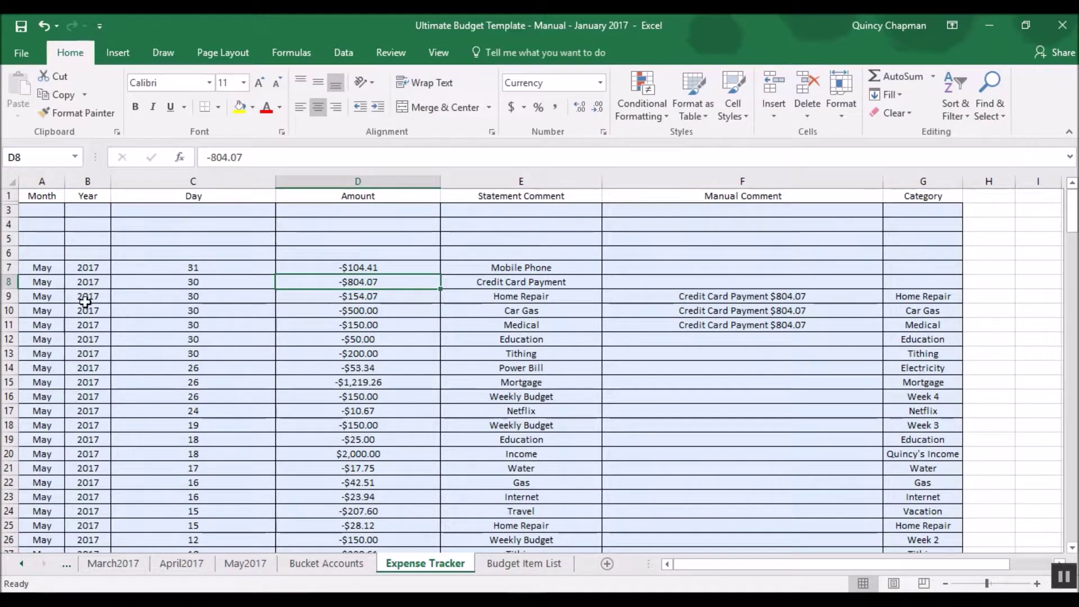
click(9, 283)
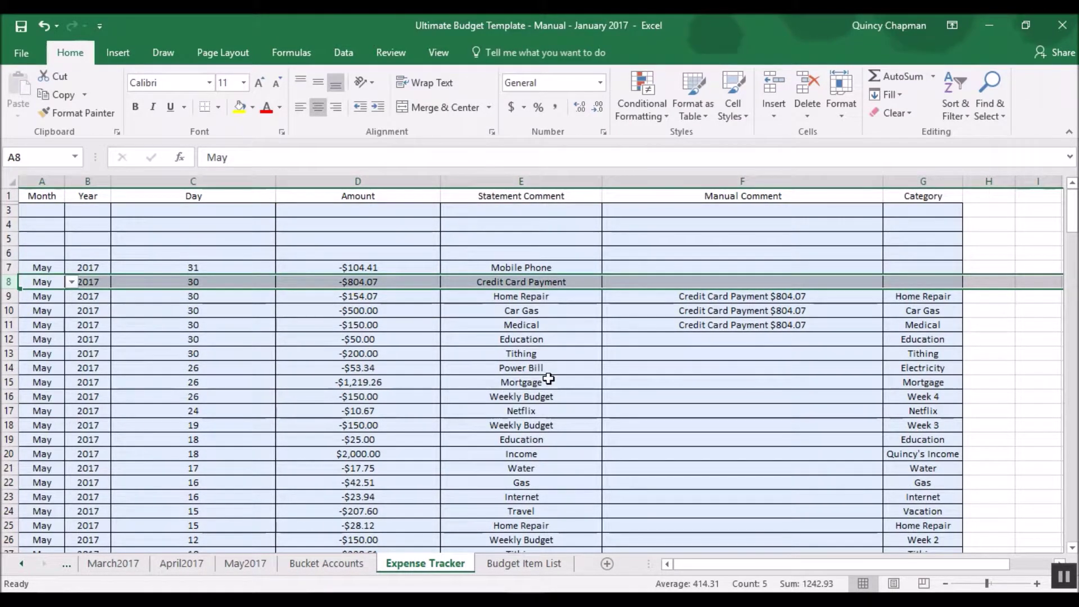
click(692, 371)
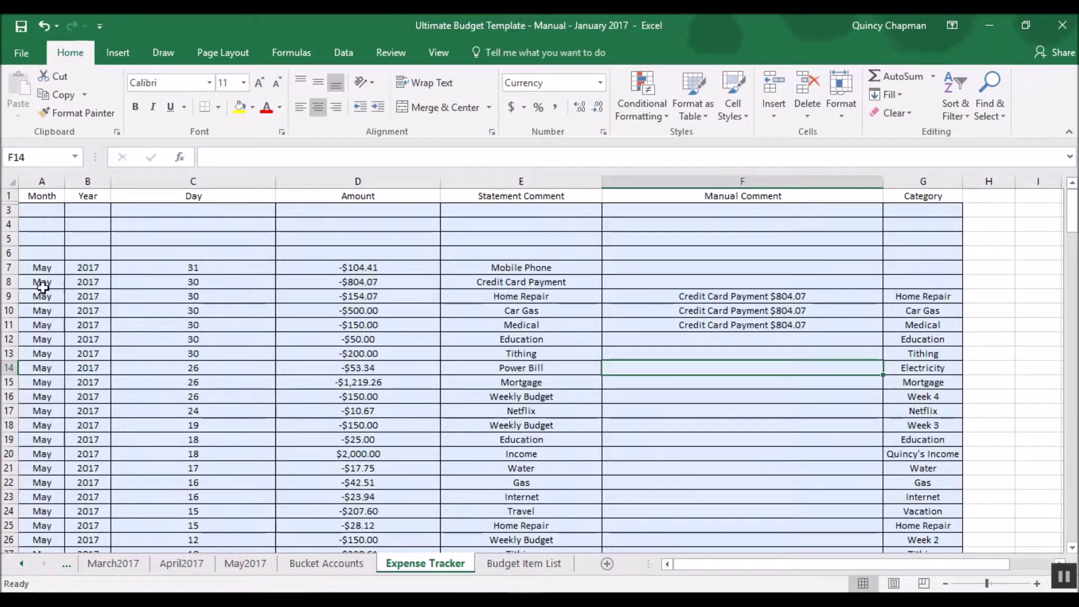
right_click(7, 283)
click(33, 409)
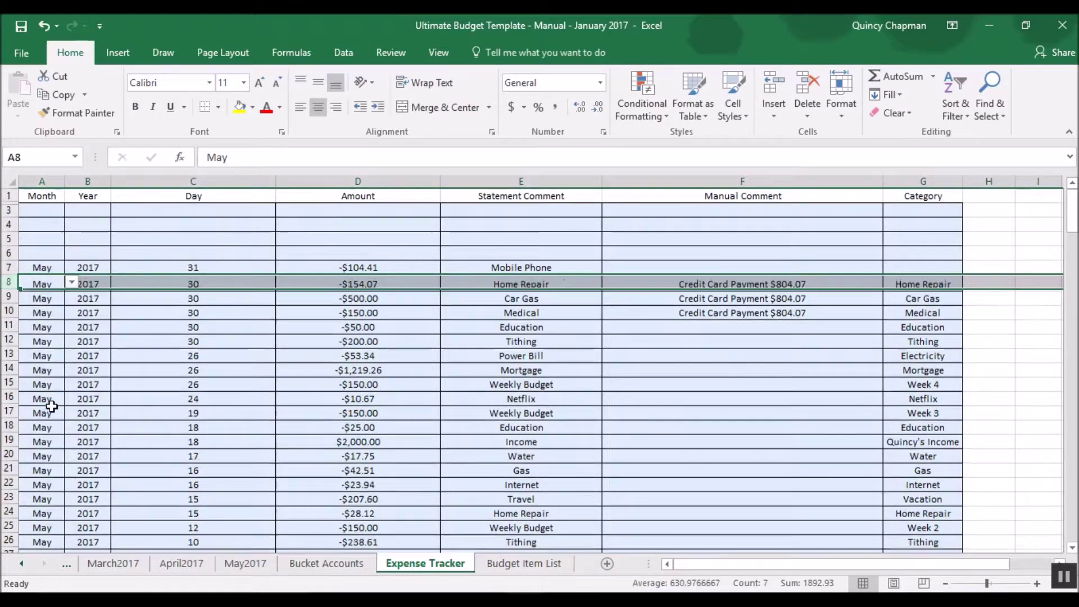
click(713, 370)
drag(753, 281, 756, 309)
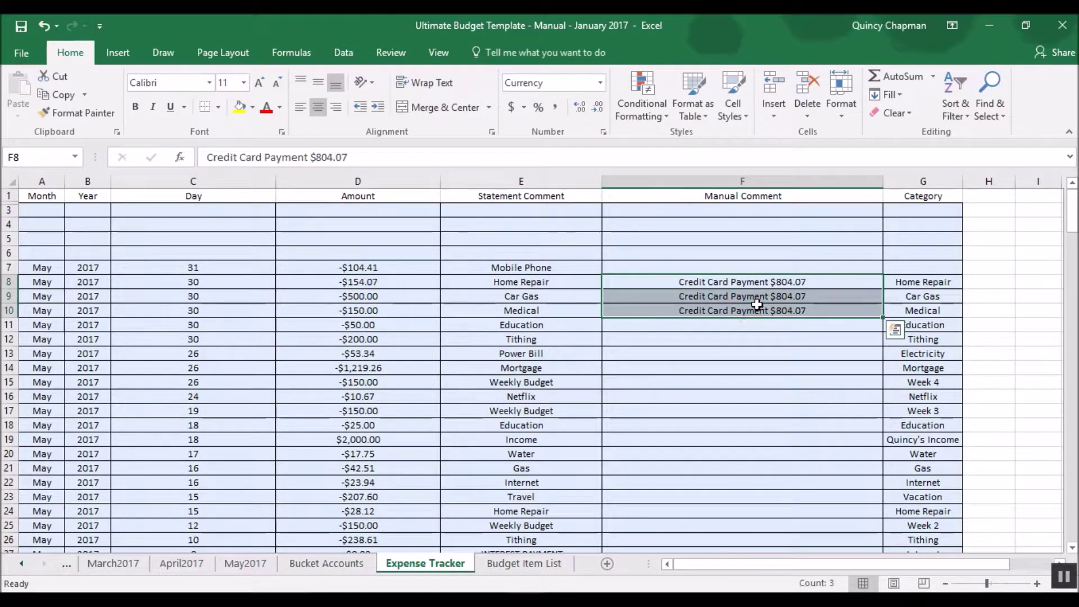
Enter Mobile Phone as the budget item for the mobile phone transaction in G7.
click(919, 267)
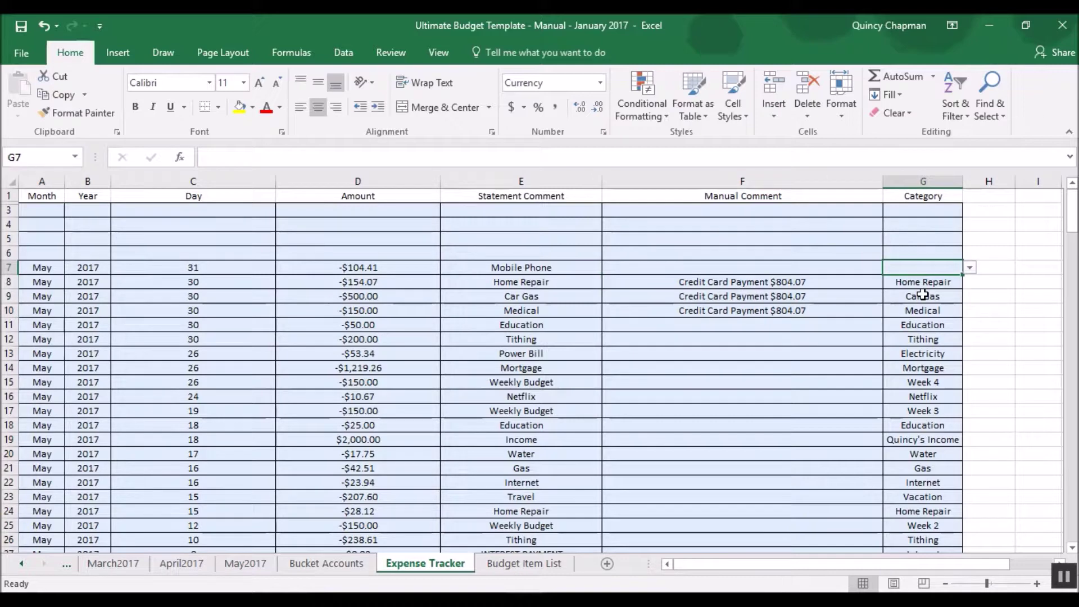
text(Mobile Phone)
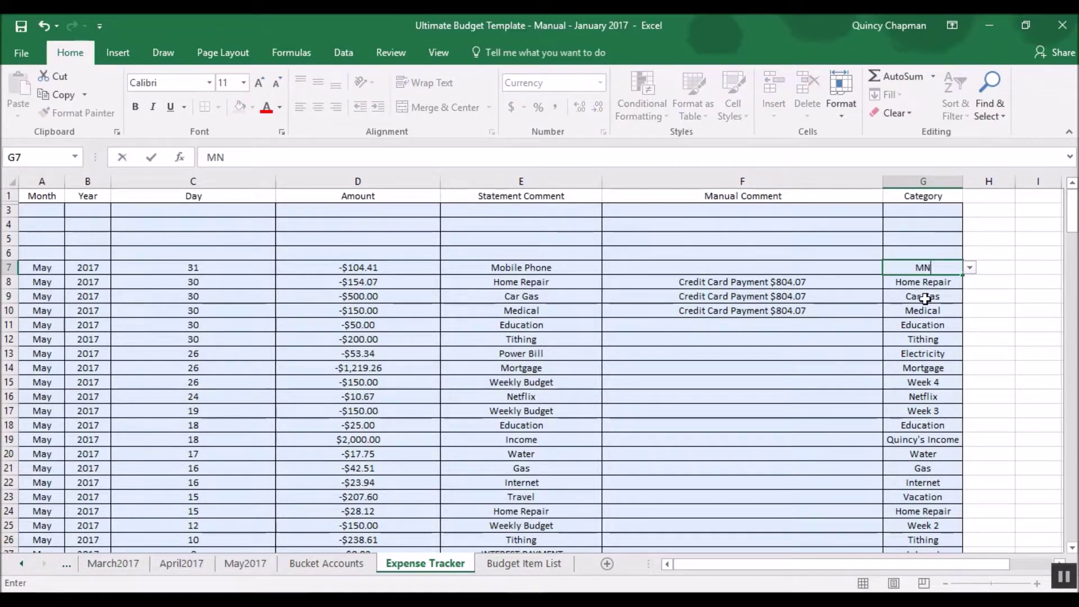
key(Return)
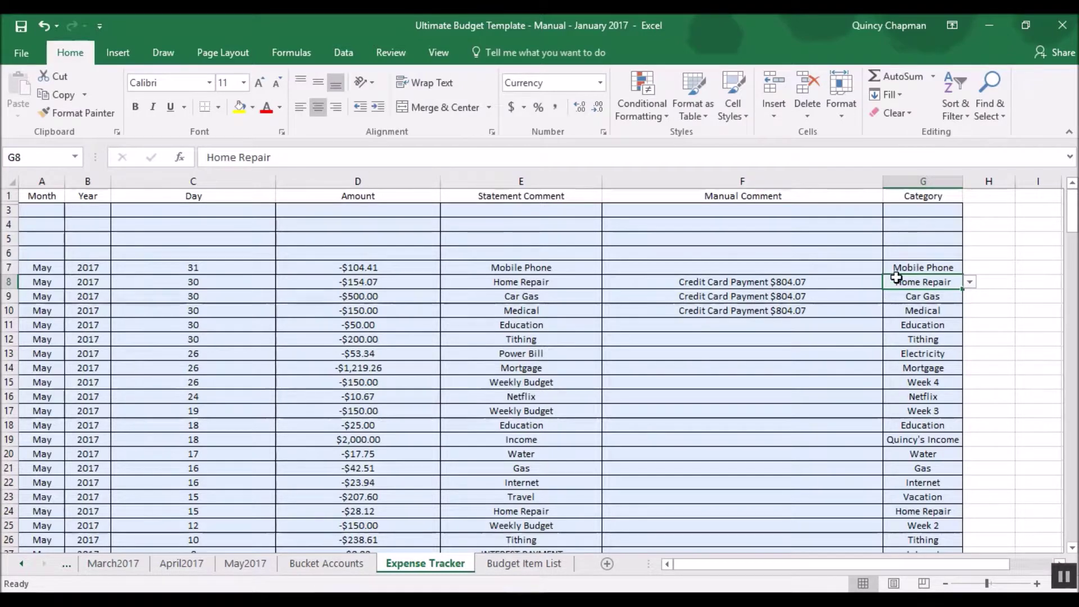
click(742, 383)
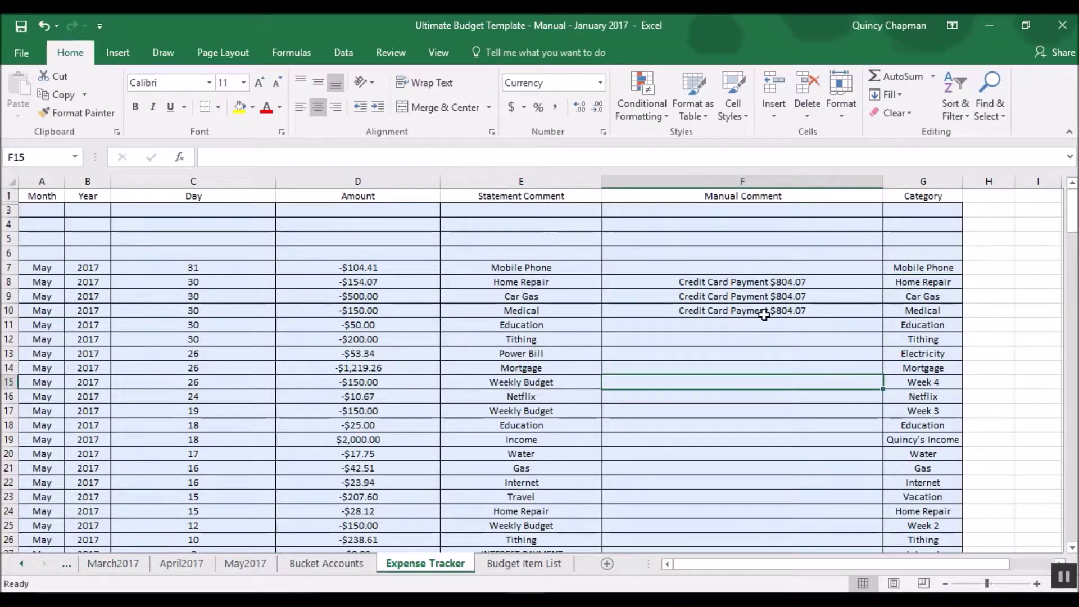
scroll(691, 331, down, 1)
scroll(674, 355, up, 1)
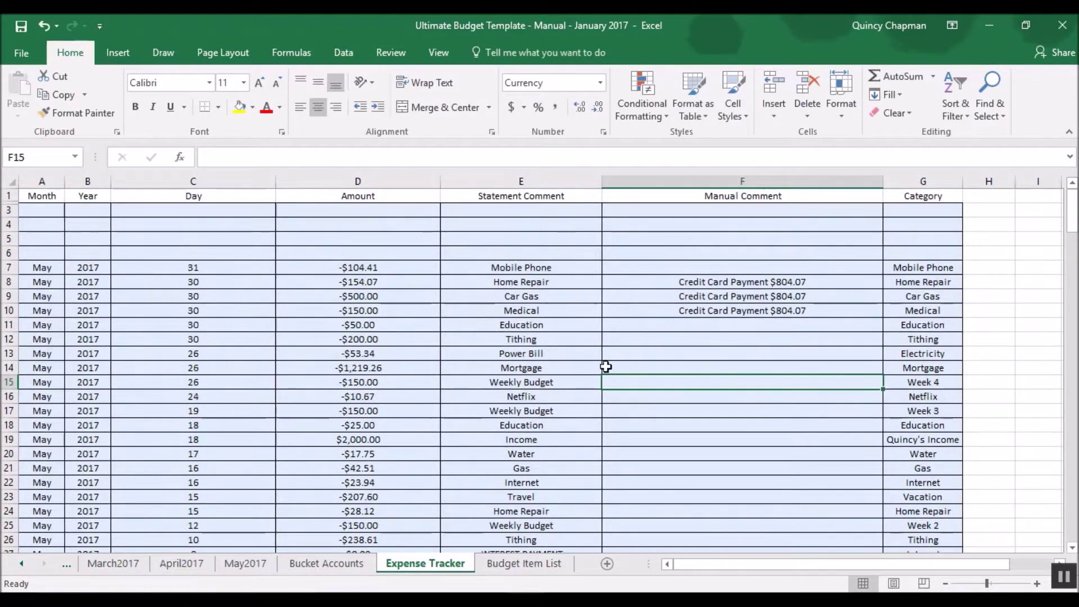
Open the May2017 sheet and examine the differences between budgeted and actual Household Related Expenses in column E.
click(248, 563)
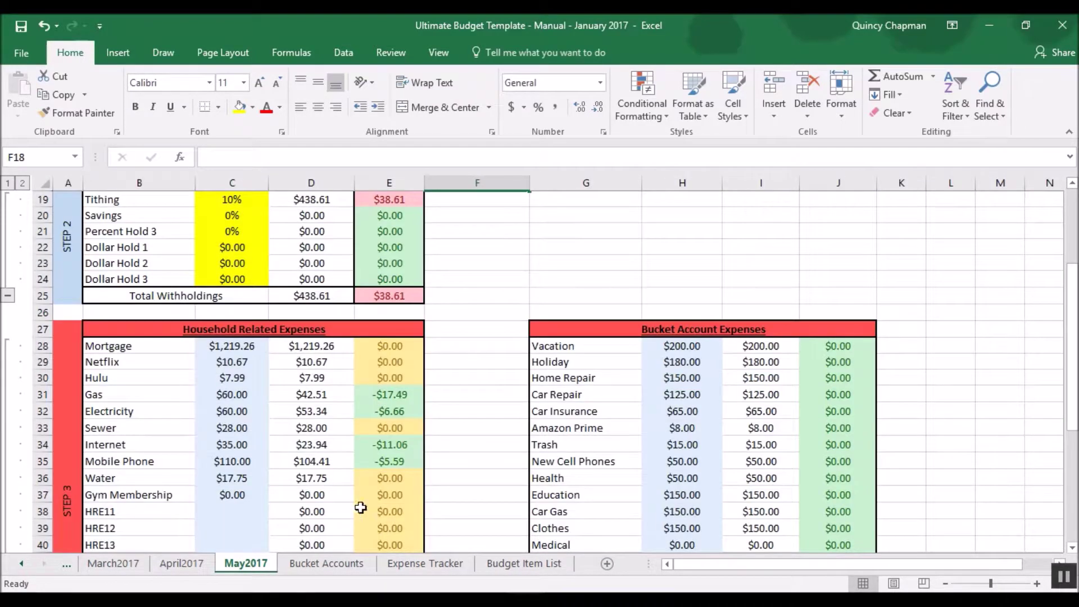
scroll(451, 439, down, 3)
scroll(454, 437, up, 2)
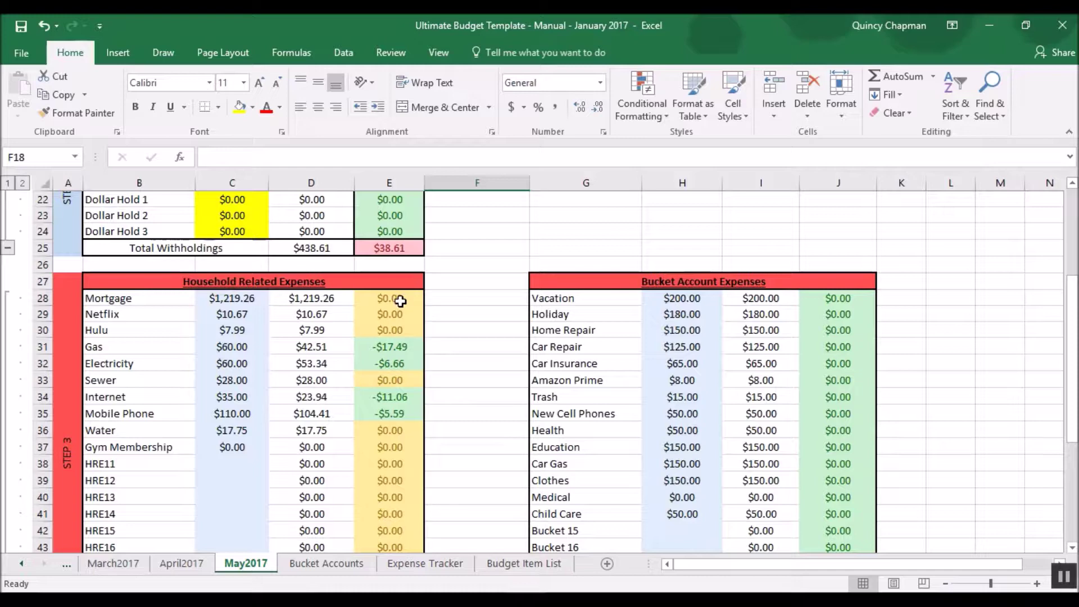
drag(400, 301, 390, 438)
click(384, 450)
click(390, 413)
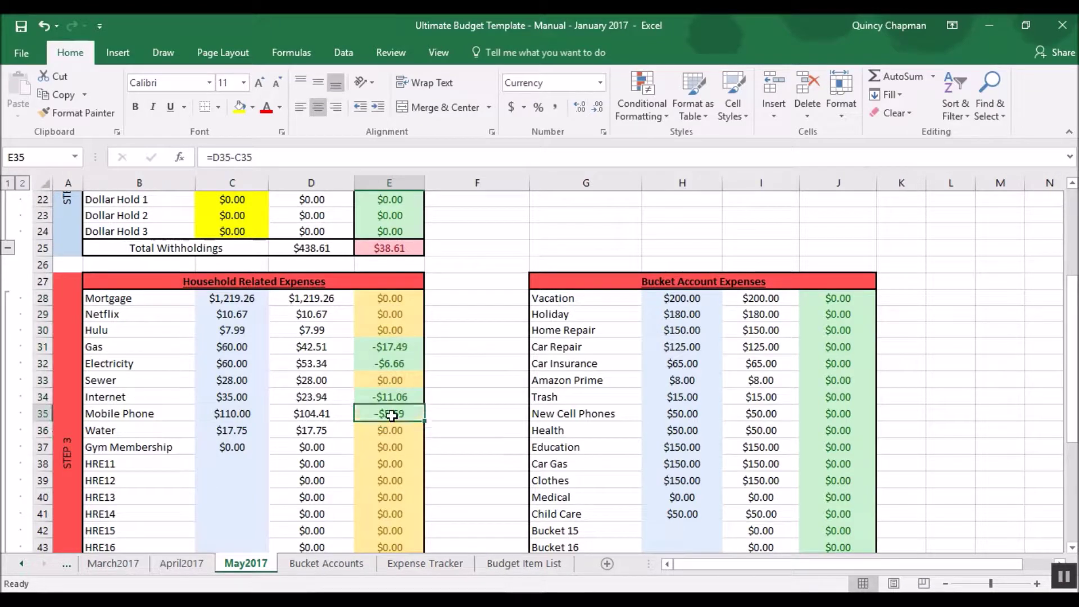
click(390, 397)
Review the May2017 income and personal withholdings sections, then the household and bucket account expenses.
scroll(391, 391, up, 5)
scroll(389, 381, up, 3)
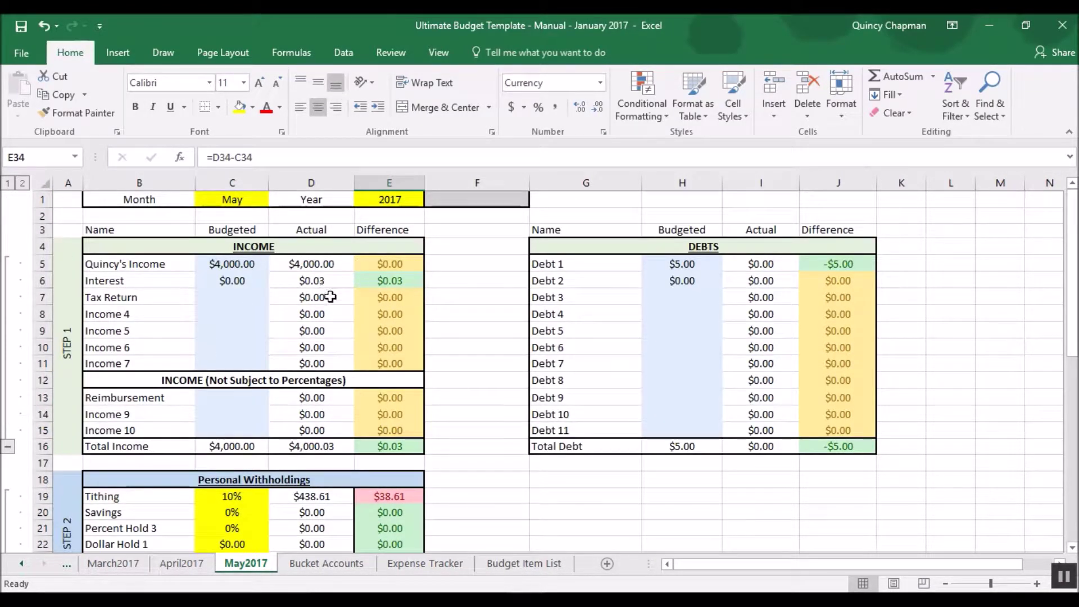
scroll(362, 381, down, 2)
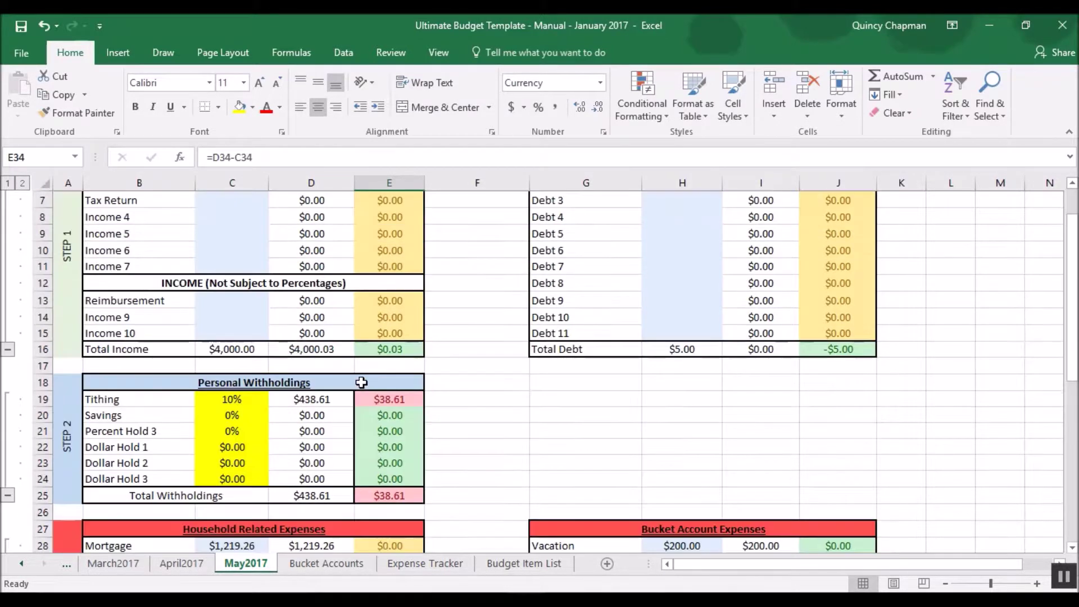
scroll(350, 396, down, 1)
scroll(351, 405, down, 1)
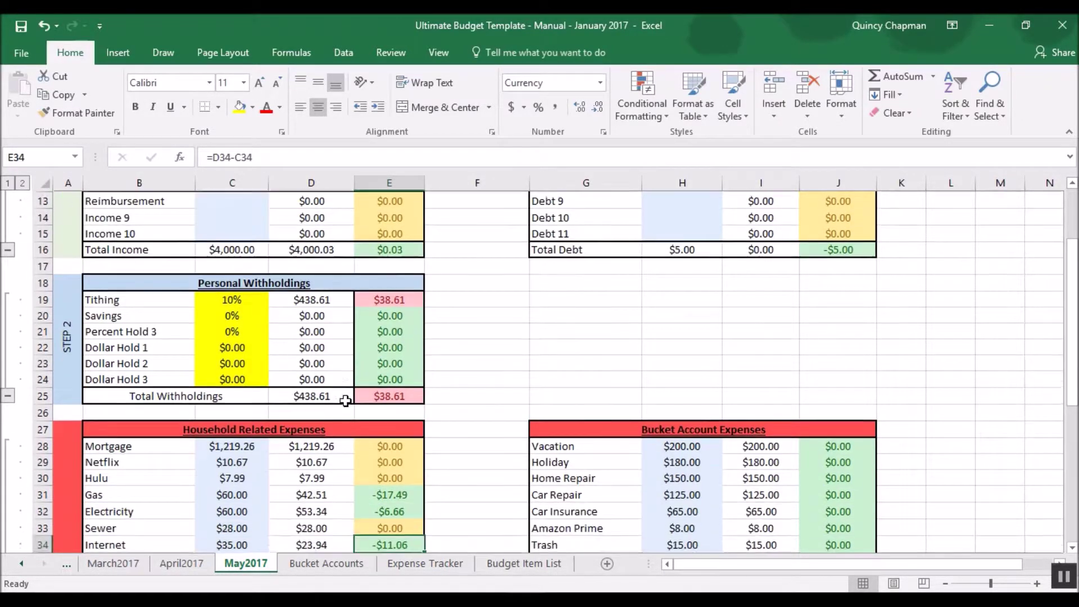
scroll(331, 301, down, 4)
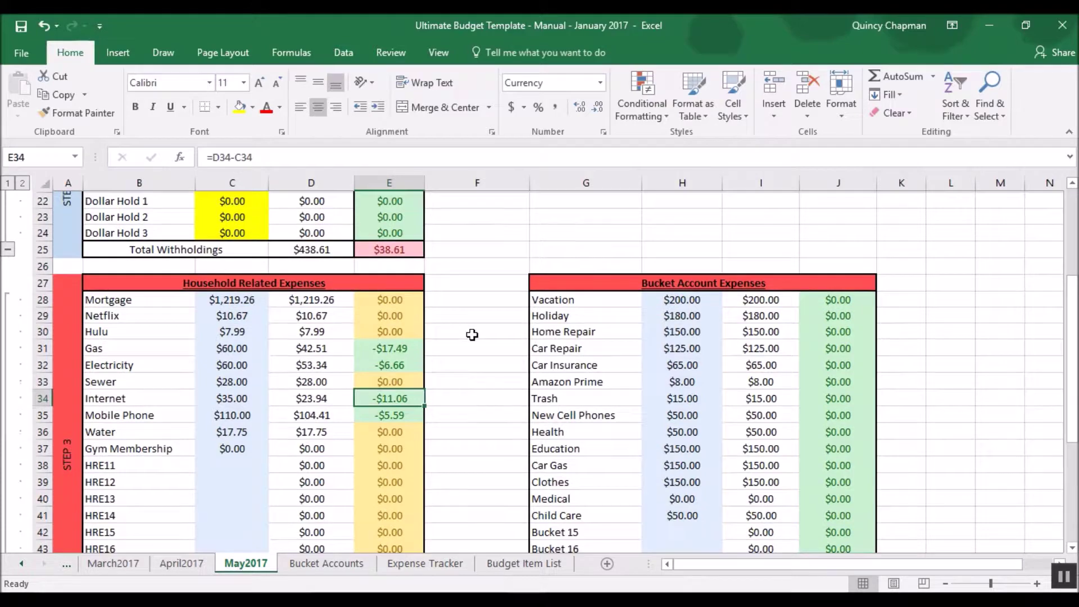
scroll(337, 365, down, 4)
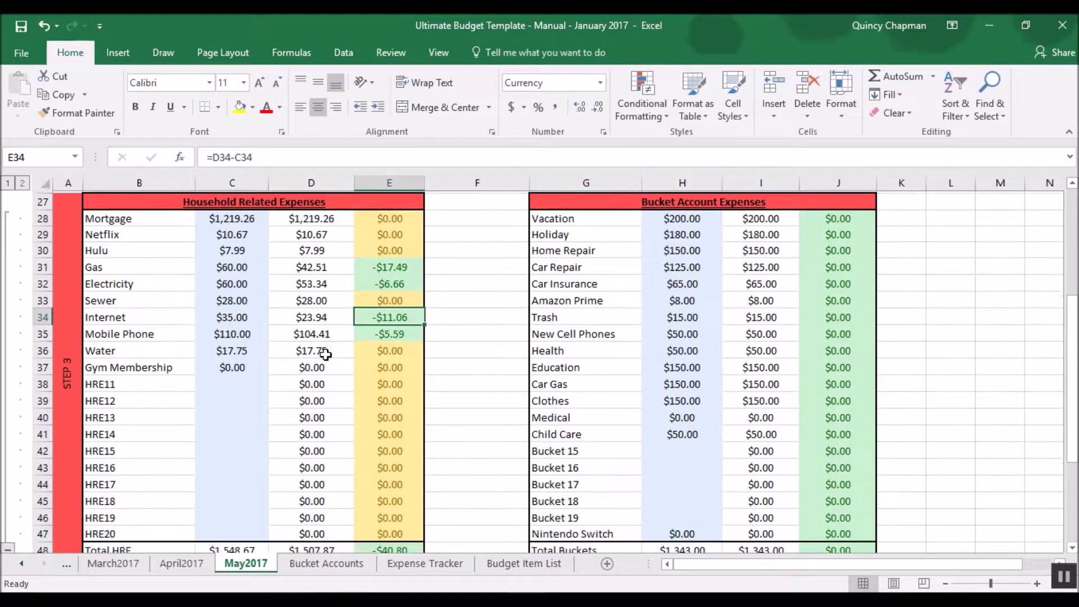
Compare the budgeted and actual Total Month End figures in row 83 of the Monthly Summary.
scroll(408, 349, down, 4)
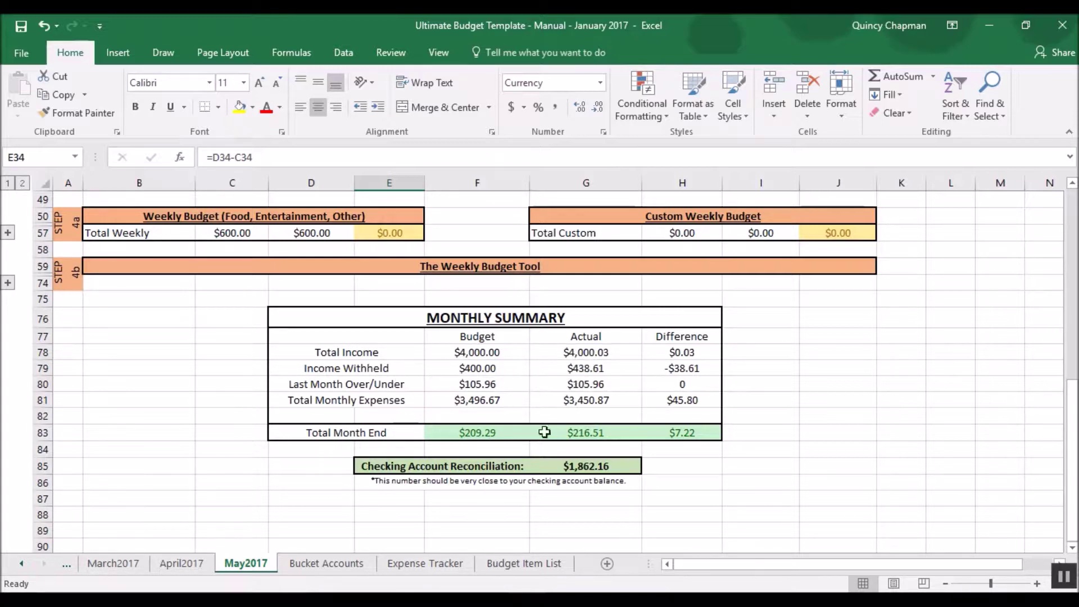
click(588, 432)
click(512, 433)
click(593, 436)
click(516, 435)
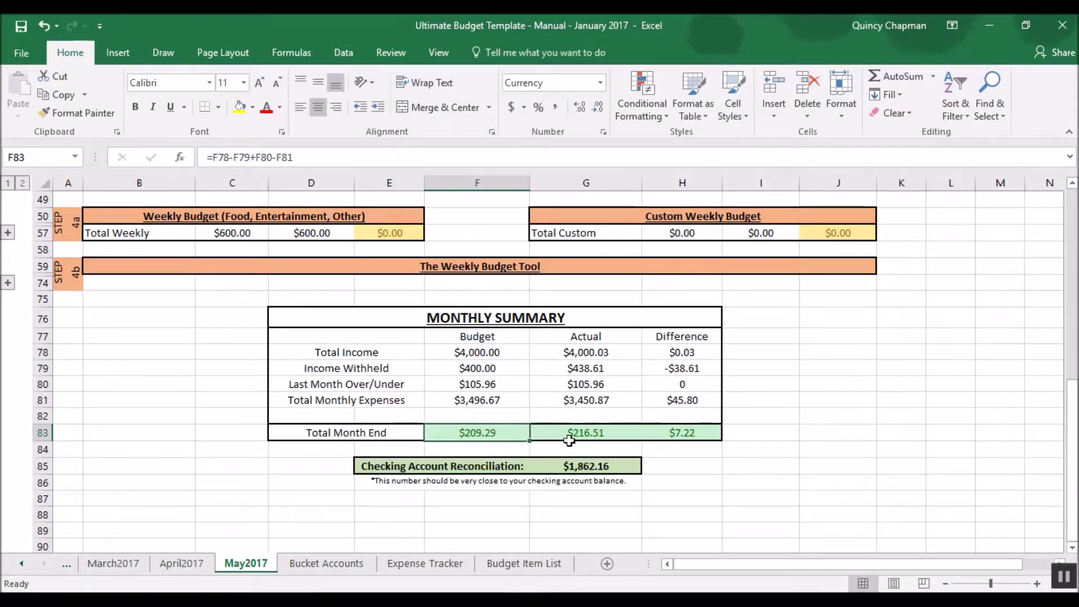
Check the Total Month End difference in H83 and the Checking Account Reconciliation figure in row 85.
click(689, 434)
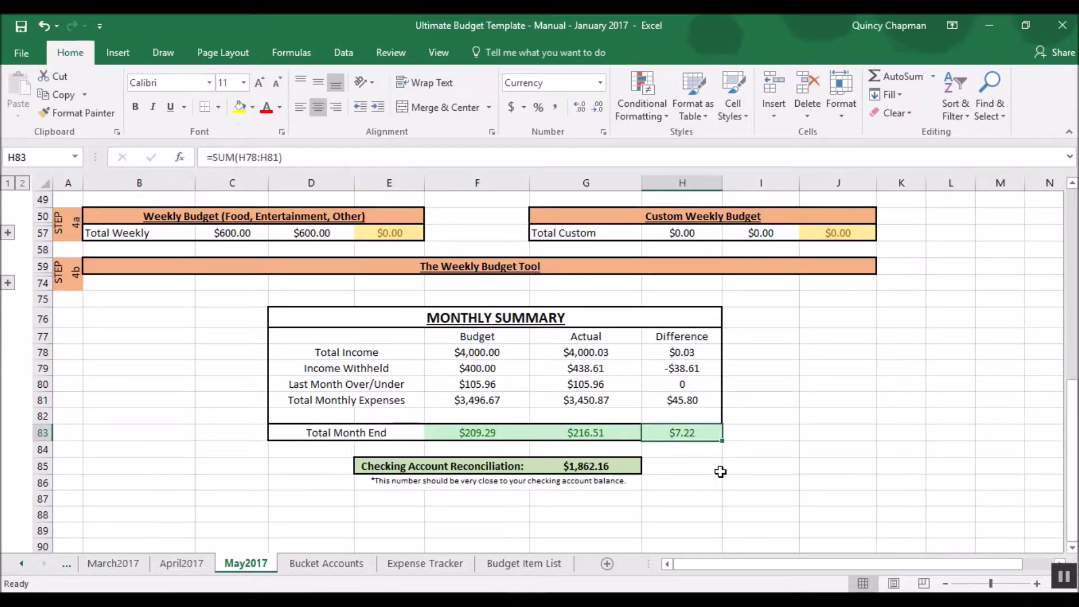
scroll(721, 472, down, 1)
drag(397, 447, 582, 452)
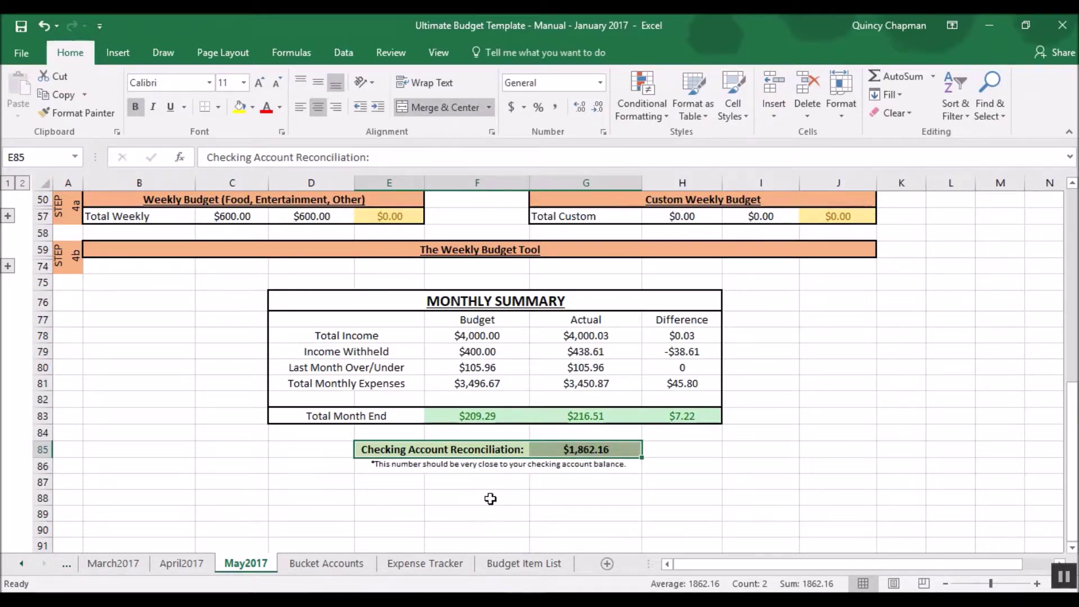
Compare the Bucket Accounts balances in O4:O17, especially Vacation, with the actual Total Month End on the May2017 sheet.
click(351, 564)
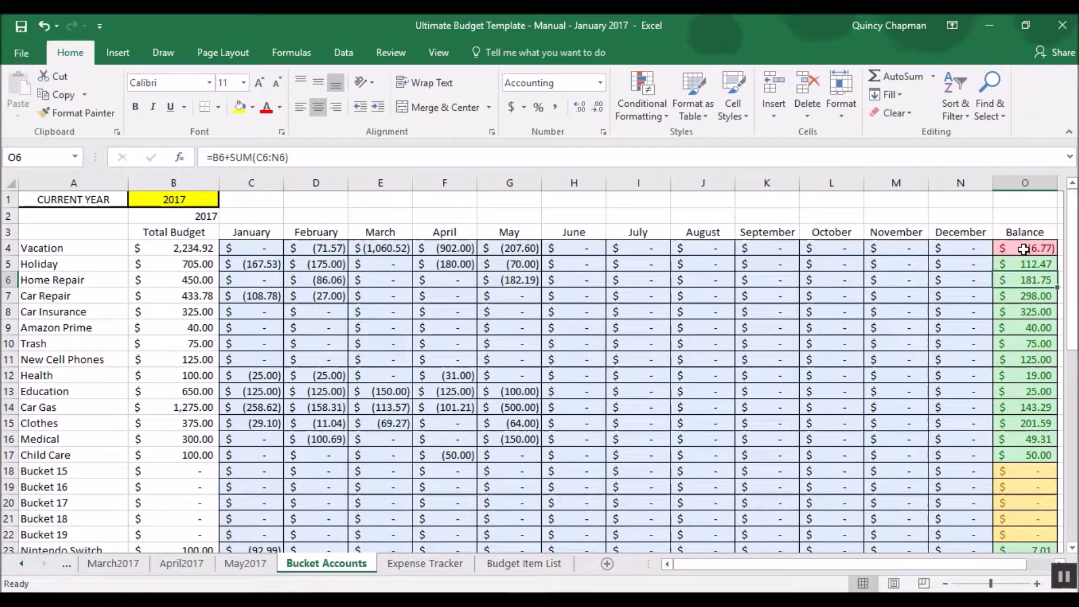
drag(1024, 248, 1014, 460)
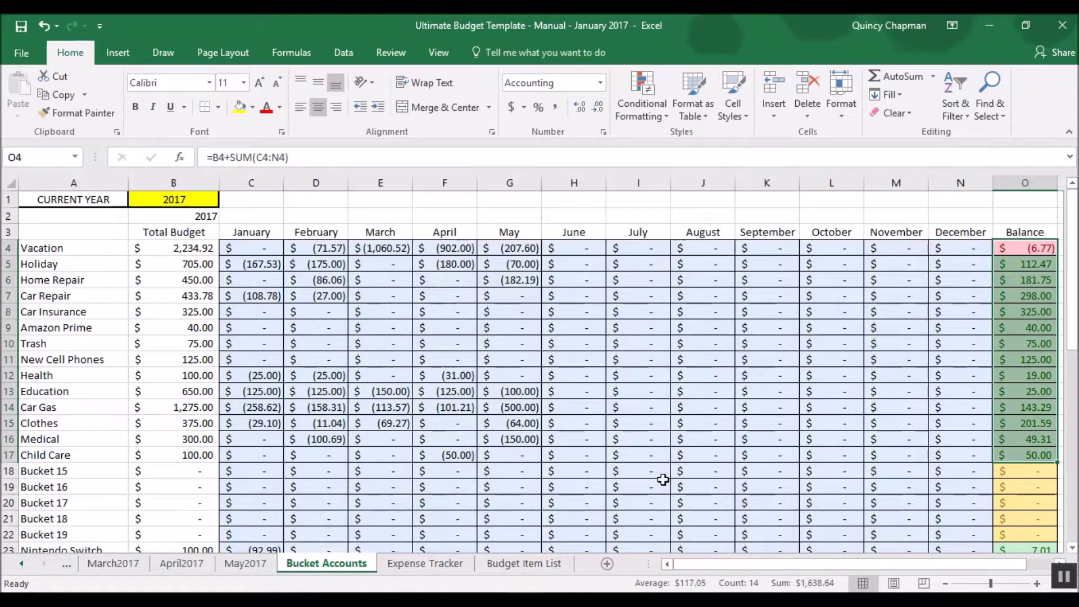
click(267, 565)
click(584, 416)
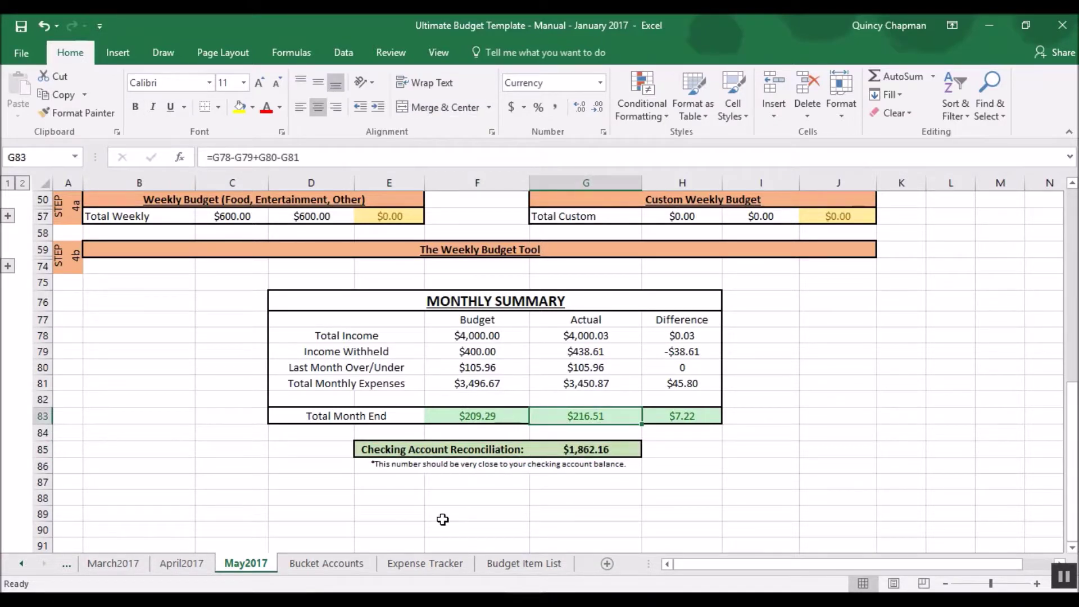
click(350, 566)
click(1024, 248)
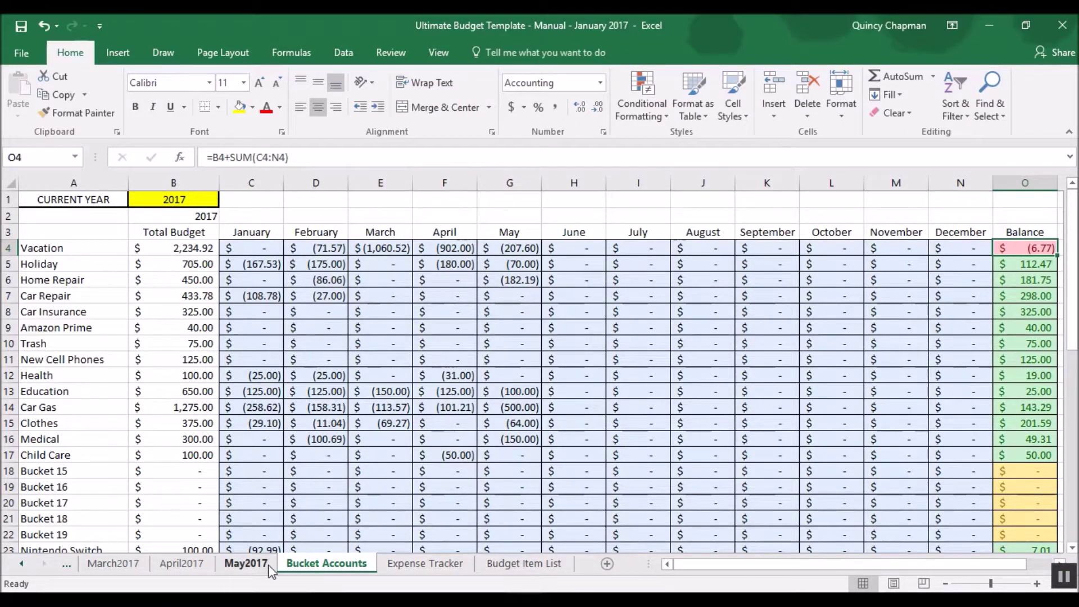
Create a copy of the May2017 sheet and place the copy directly after May2017.
click(247, 564)
scroll(299, 413, up, 15)
scroll(300, 414, up, 6)
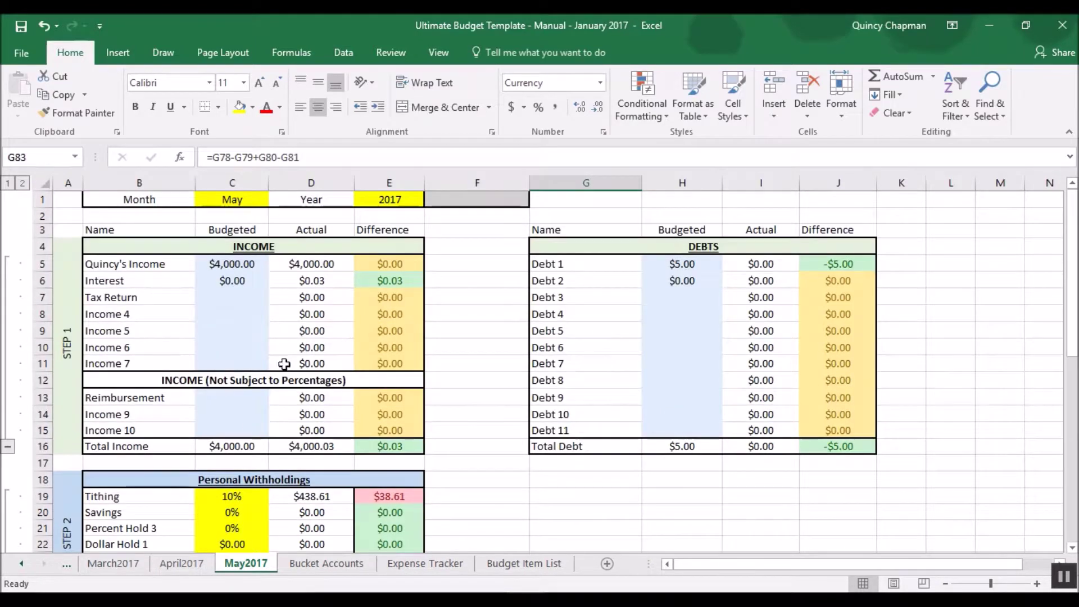
right_click(250, 567)
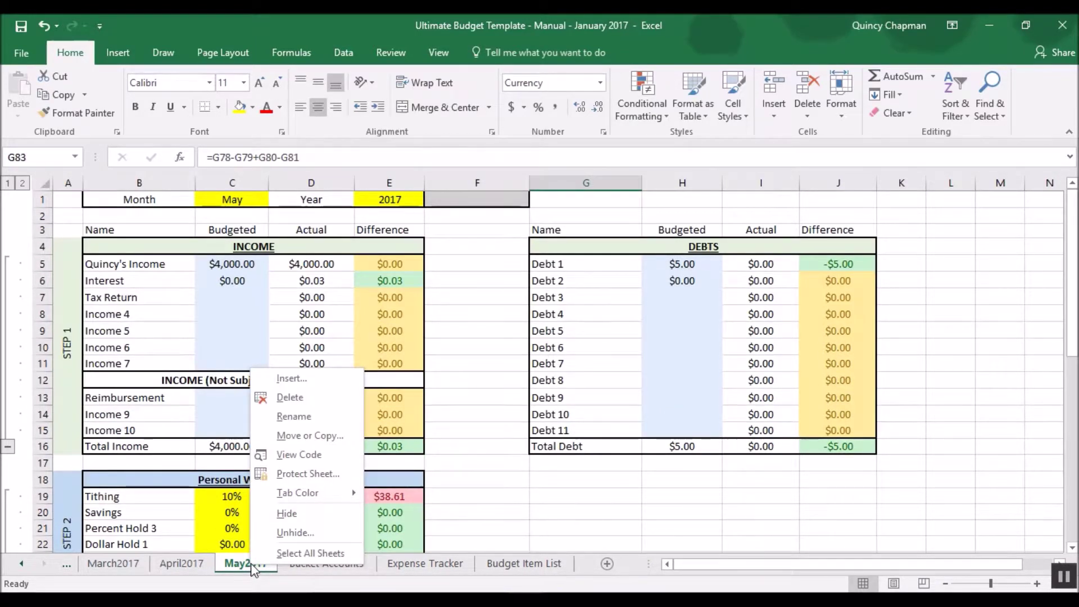
click(308, 435)
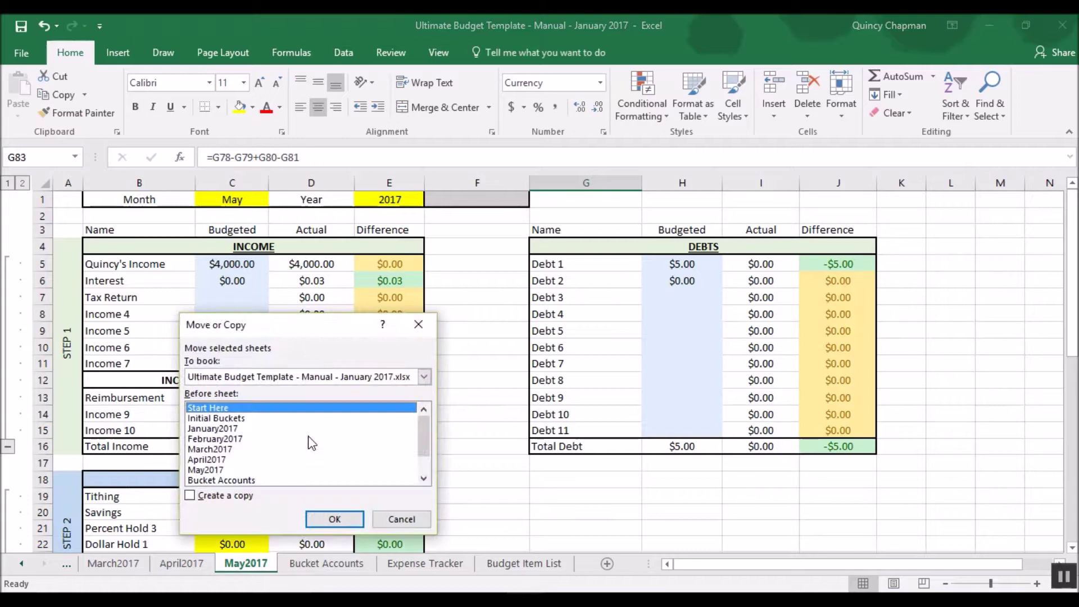
click(195, 497)
click(203, 471)
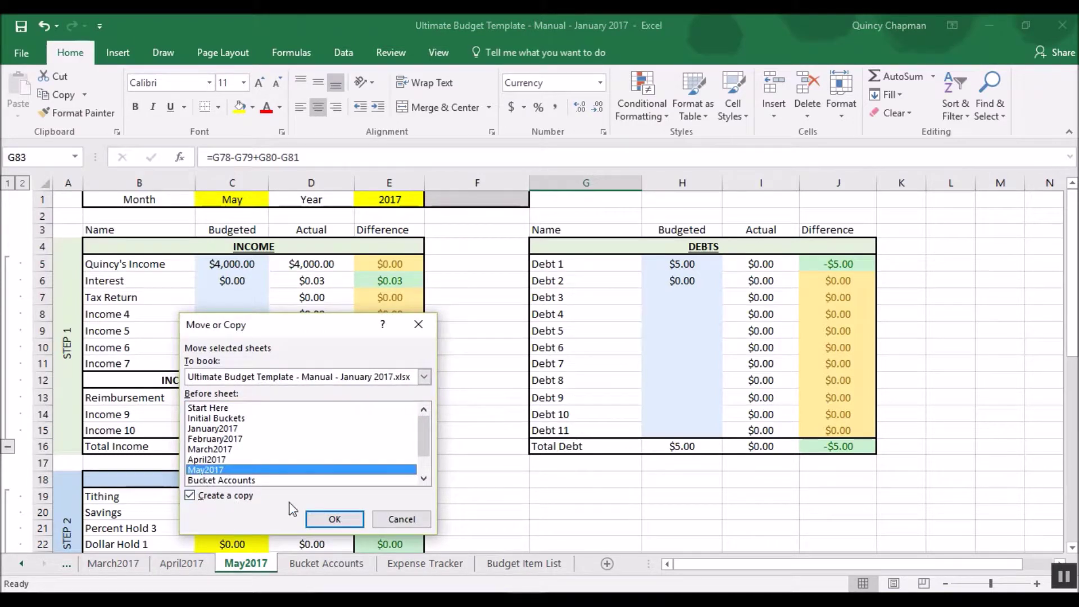
click(334, 519)
drag(330, 561, 356, 556)
Rename the copied May sheet as June2017.
right_click(320, 564)
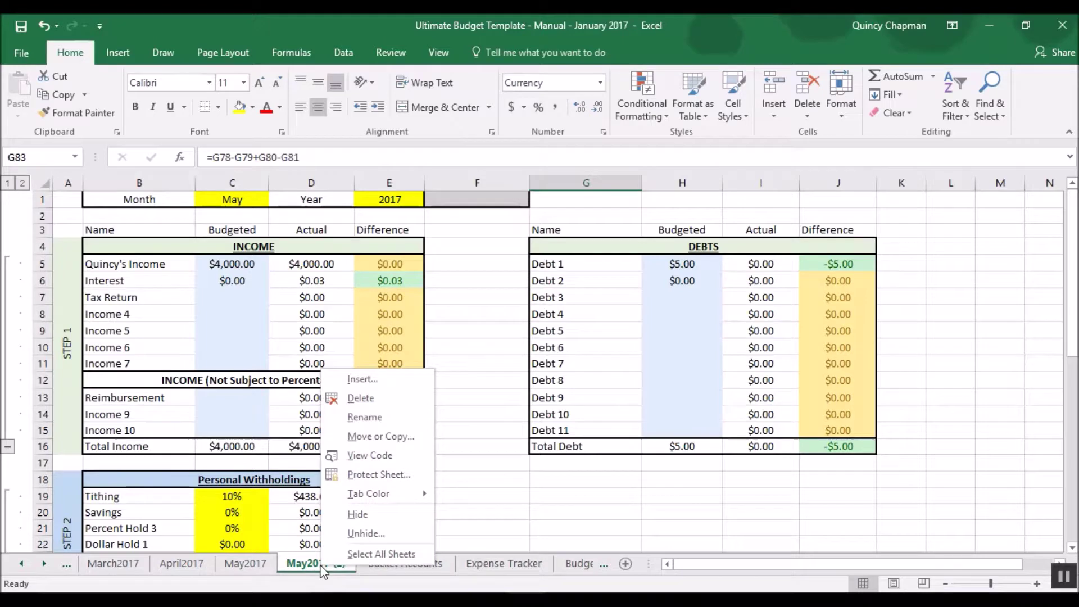
click(376, 420)
text(June)
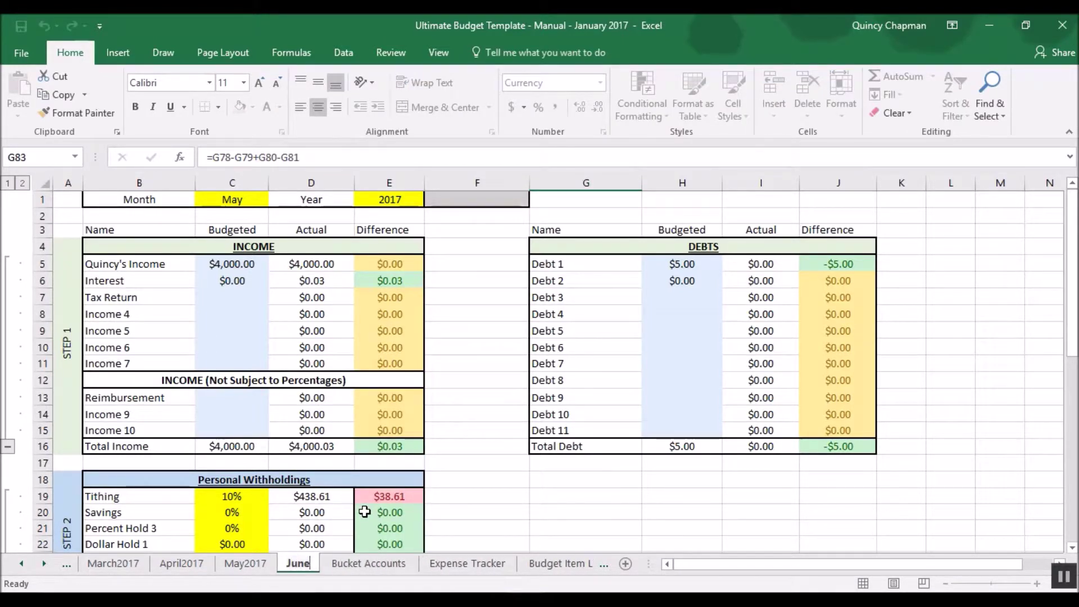
text(2017)
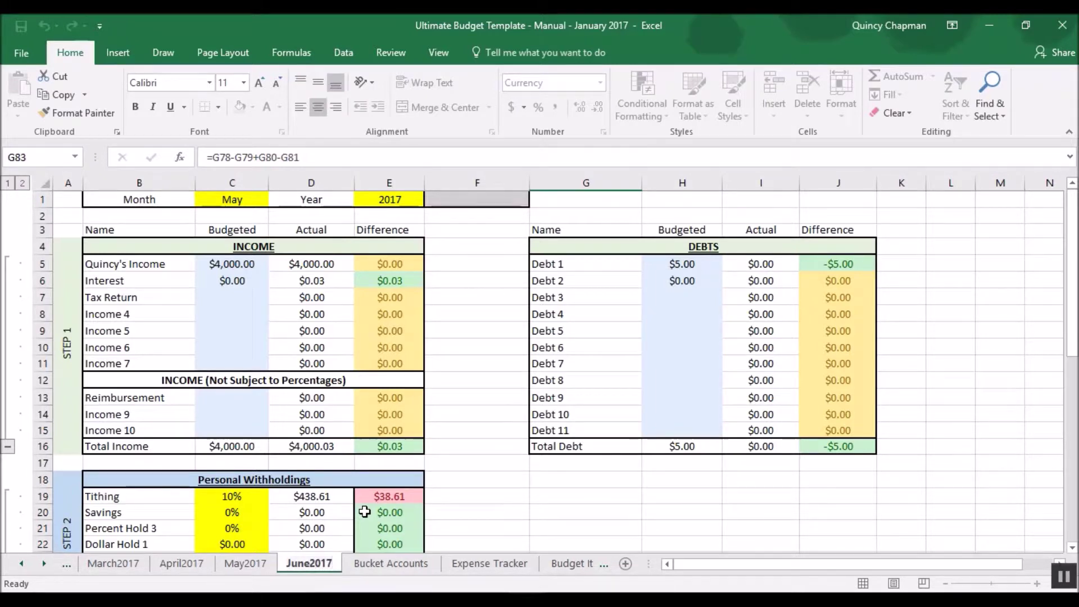
key(Return)
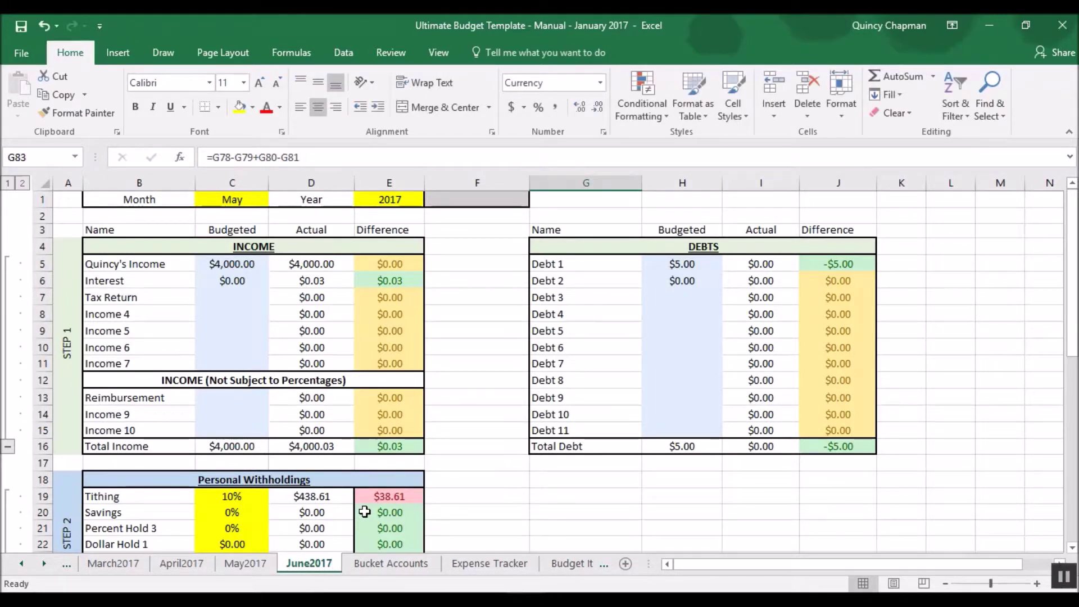
Set the month in C1 of the June2017 sheet to June and check the year in E1.
click(230, 201)
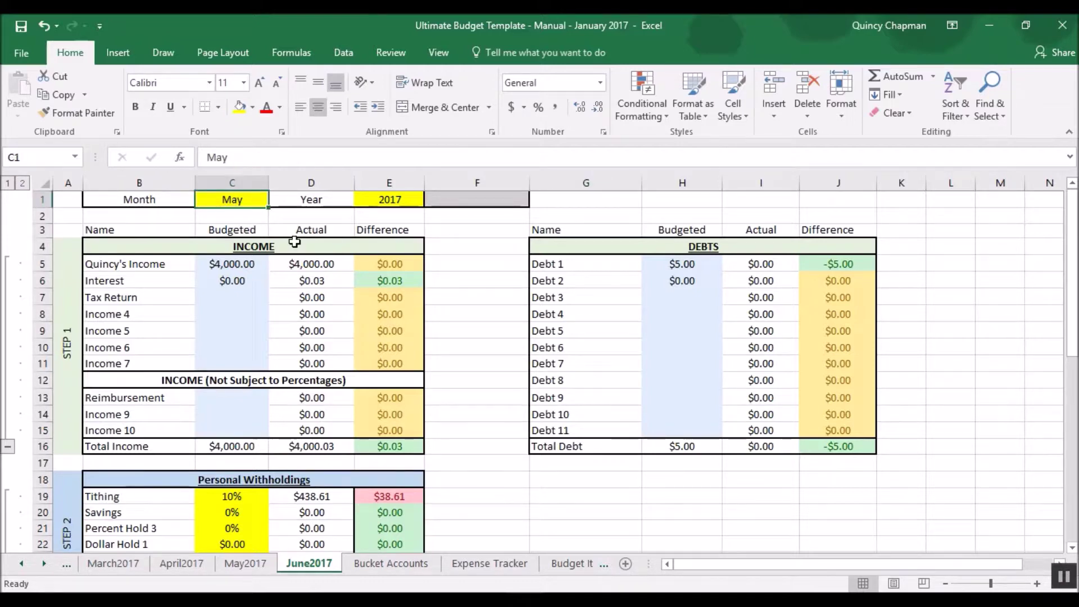
text(June)
key(Return)
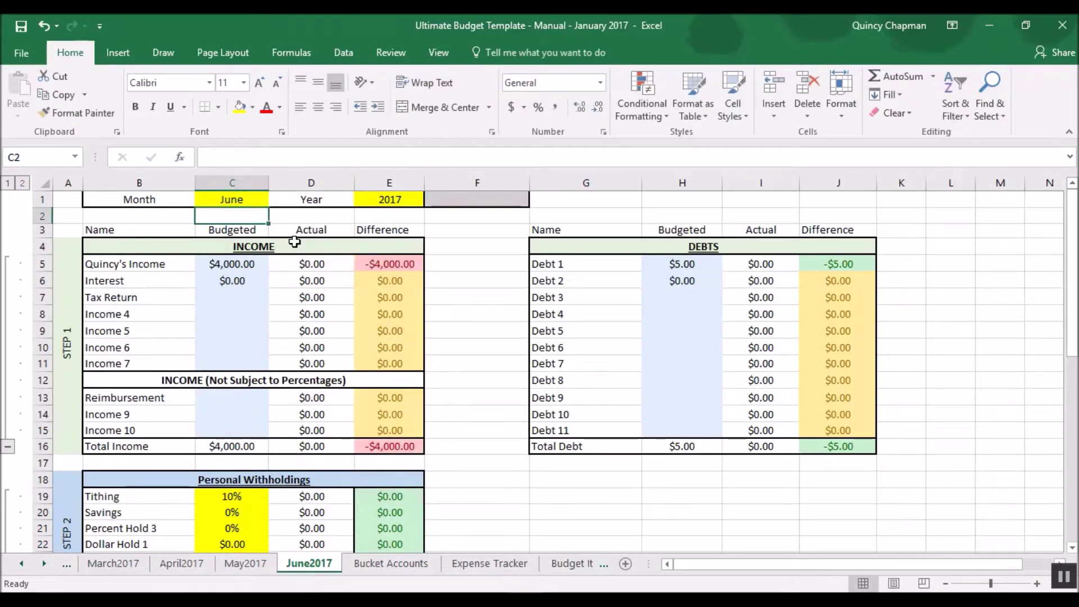
key(Up)
key(Right)
key(Right)
key(Right)
key(Left)
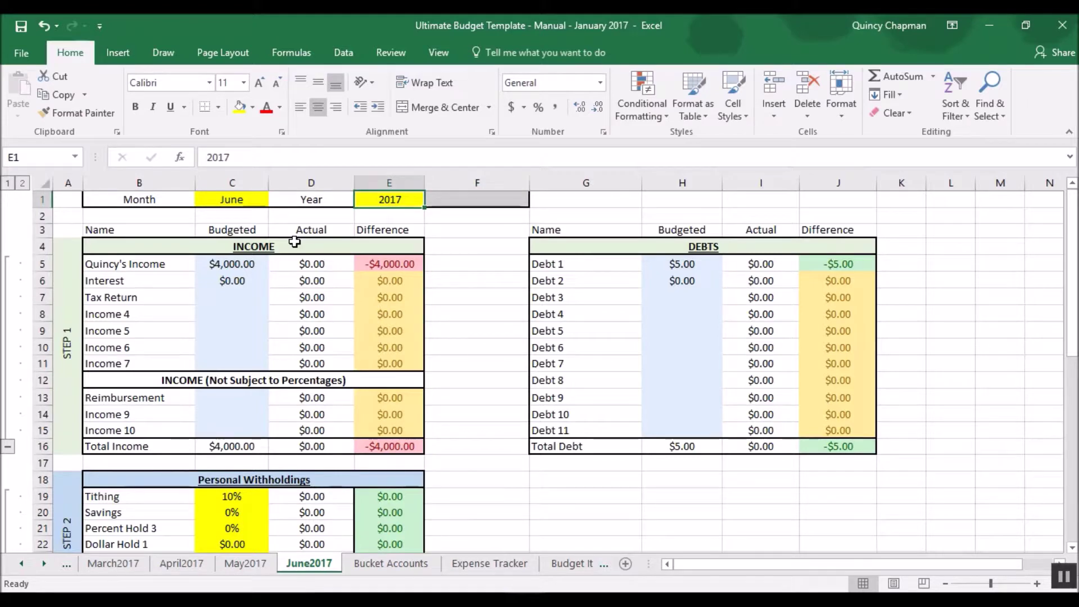
Compare the May2017 and June2017 debts, and set the June budgeted amount for Debt 1 in H5 to 0.
click(680, 268)
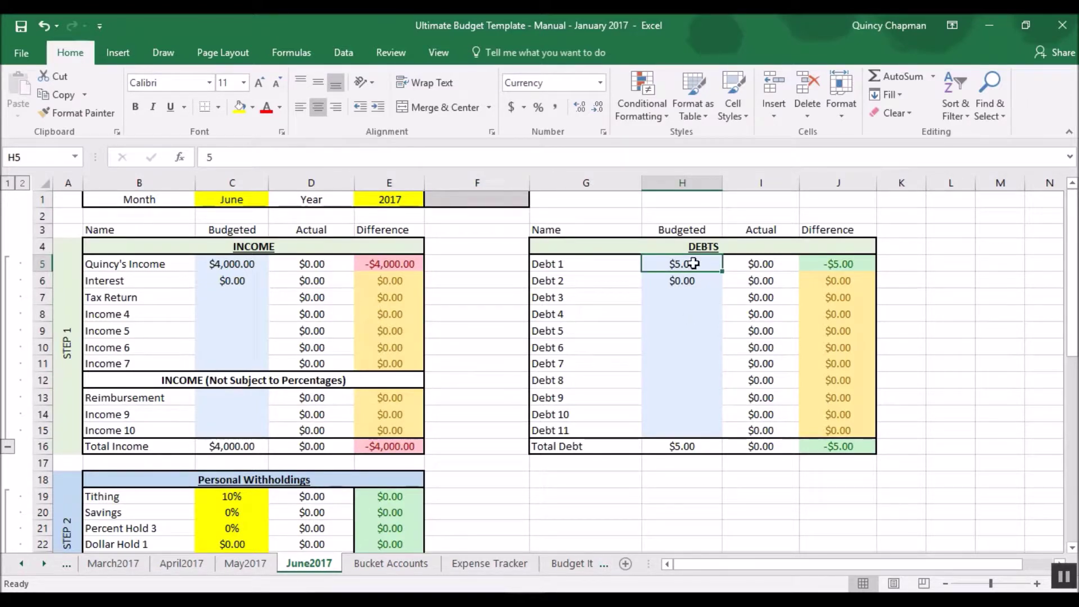
click(246, 564)
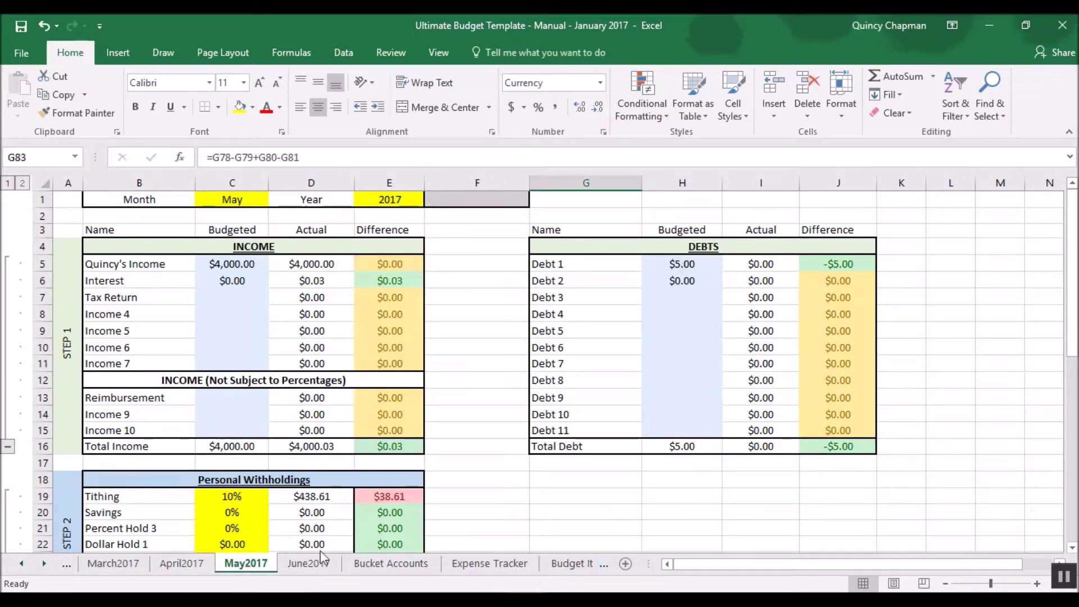
click(308, 564)
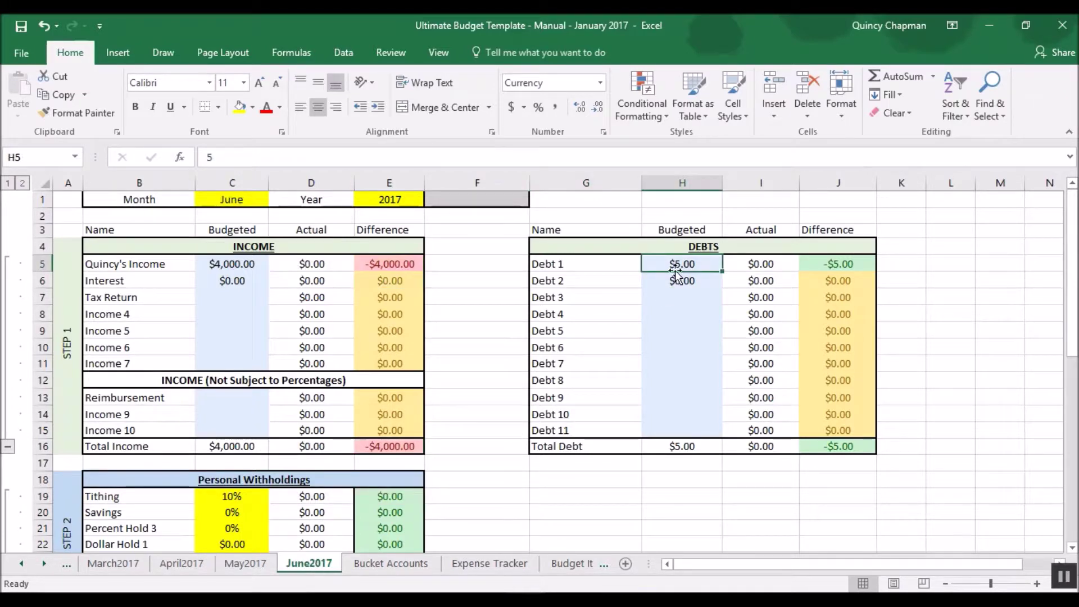
text(0)
key(Return)
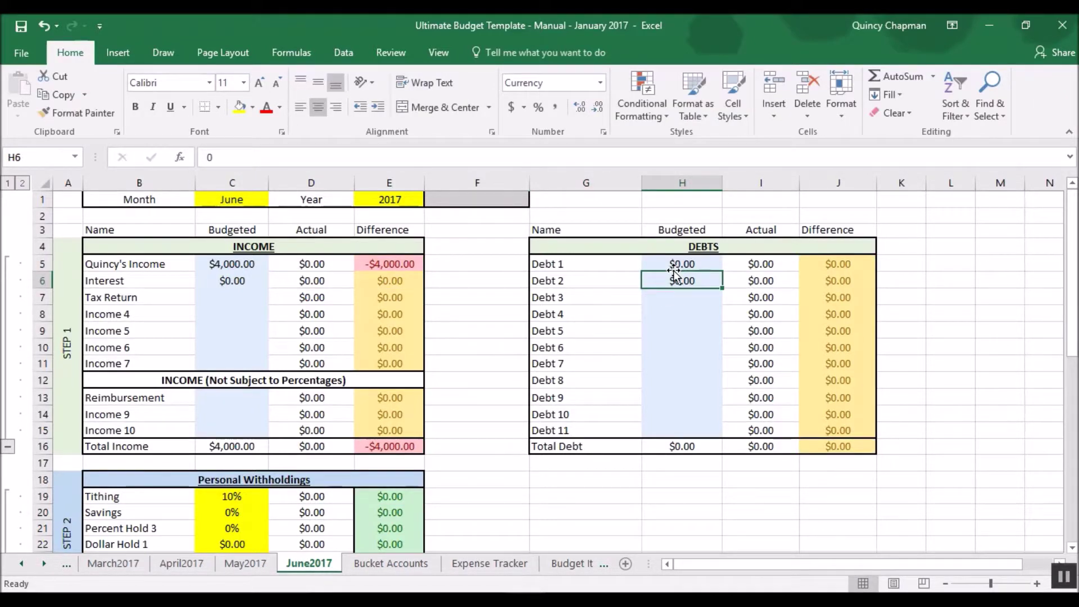
Set the first budgeted income amount in C5 of the June2017 sheet to 3600.
scroll(590, 364, down, 1)
scroll(563, 369, up, 1)
scroll(239, 290, down, 3)
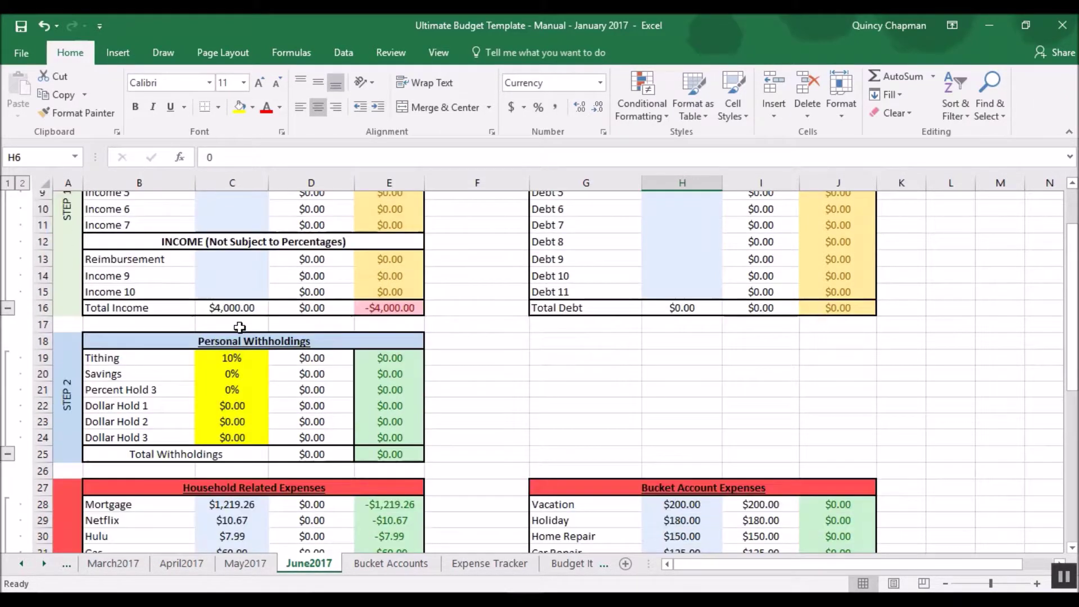
scroll(235, 293, up, 3)
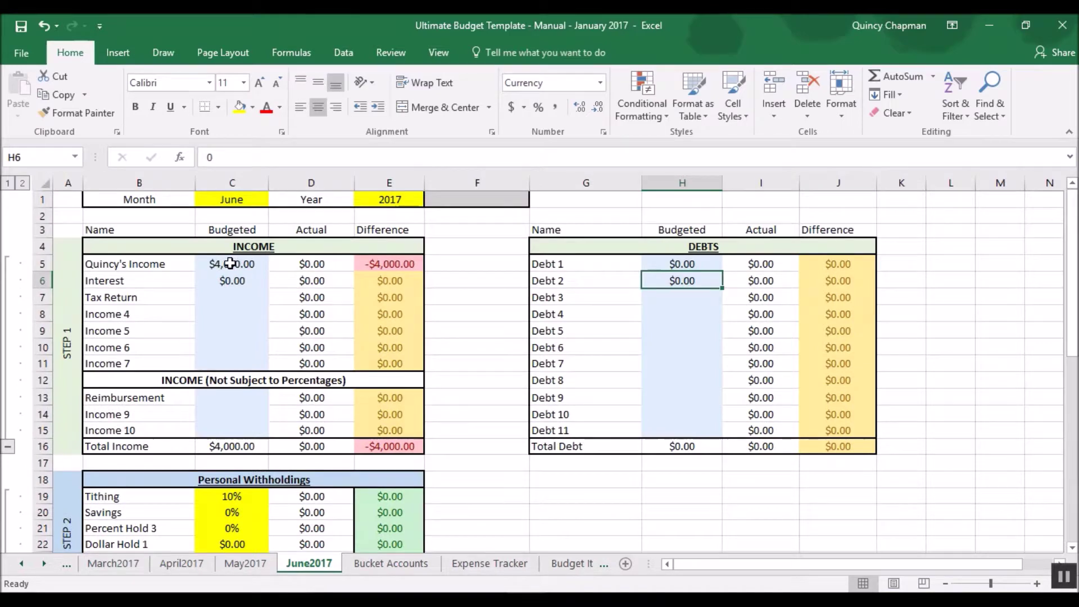
click(230, 264)
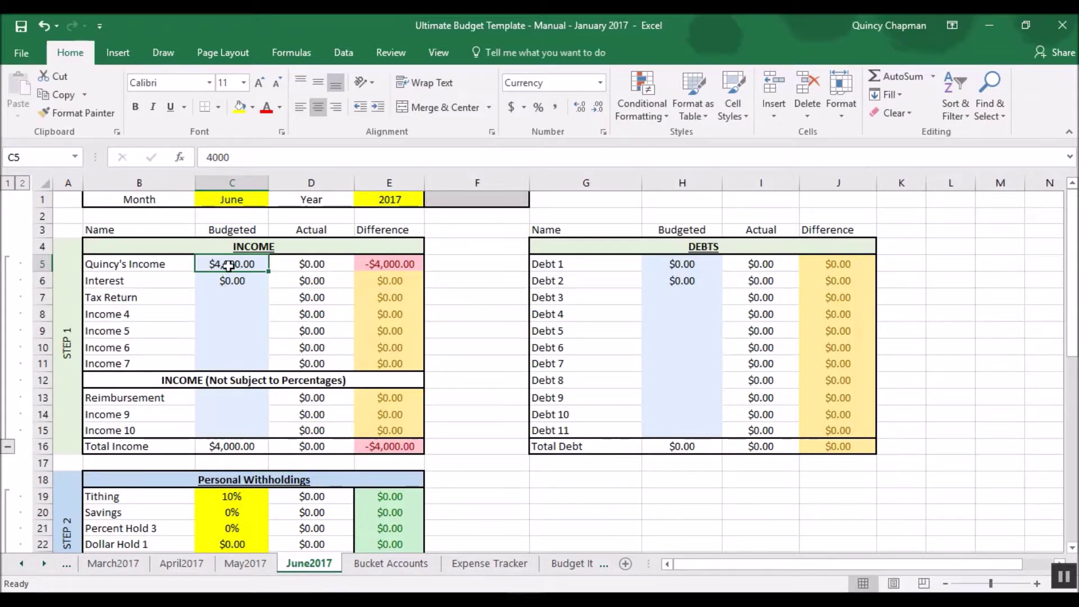
text(3600)
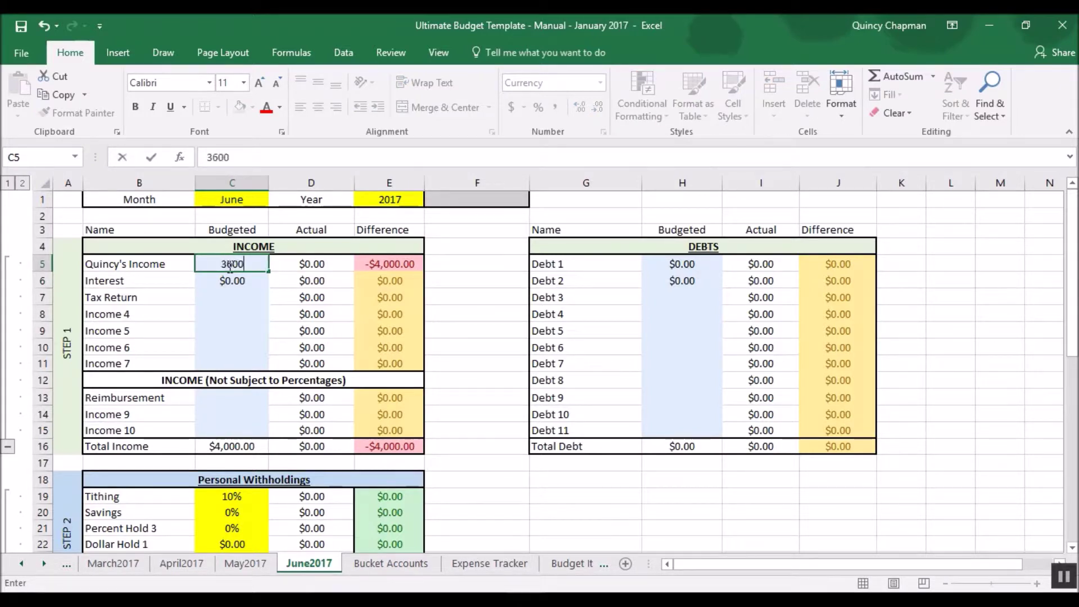
key(Return)
Set the June budgeted Household Related Expenses to 30 for Gas and 70 for Electricity.
scroll(351, 308, down, 5)
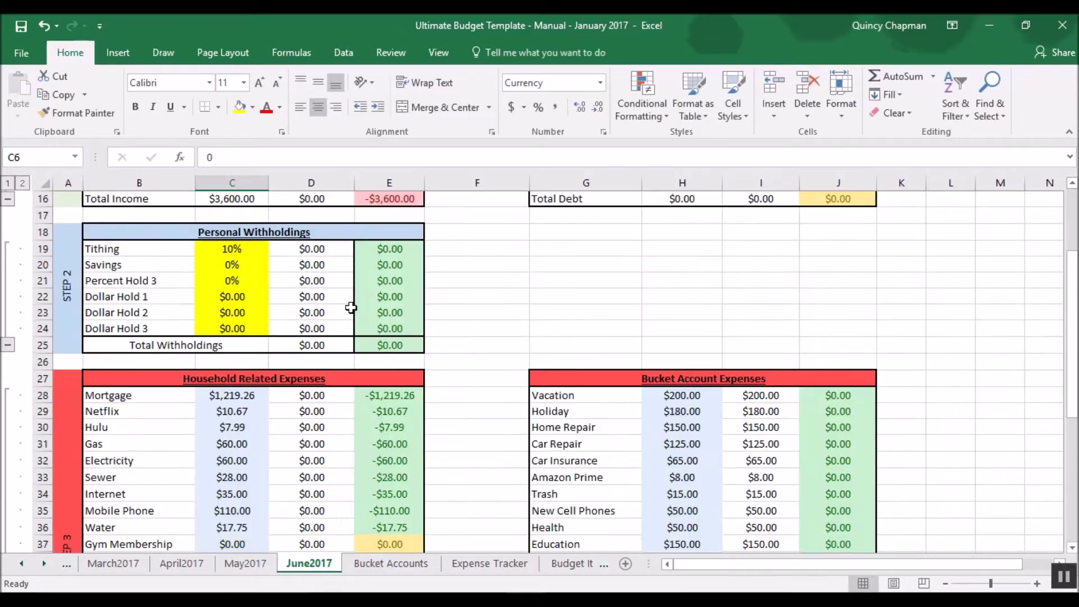
scroll(351, 308, down, 3)
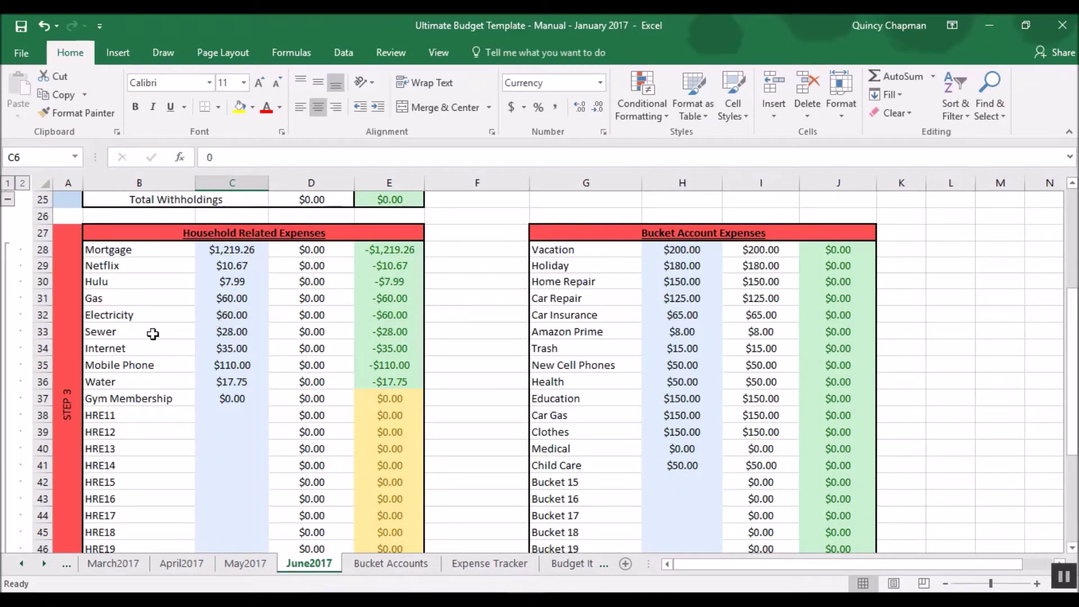
click(225, 303)
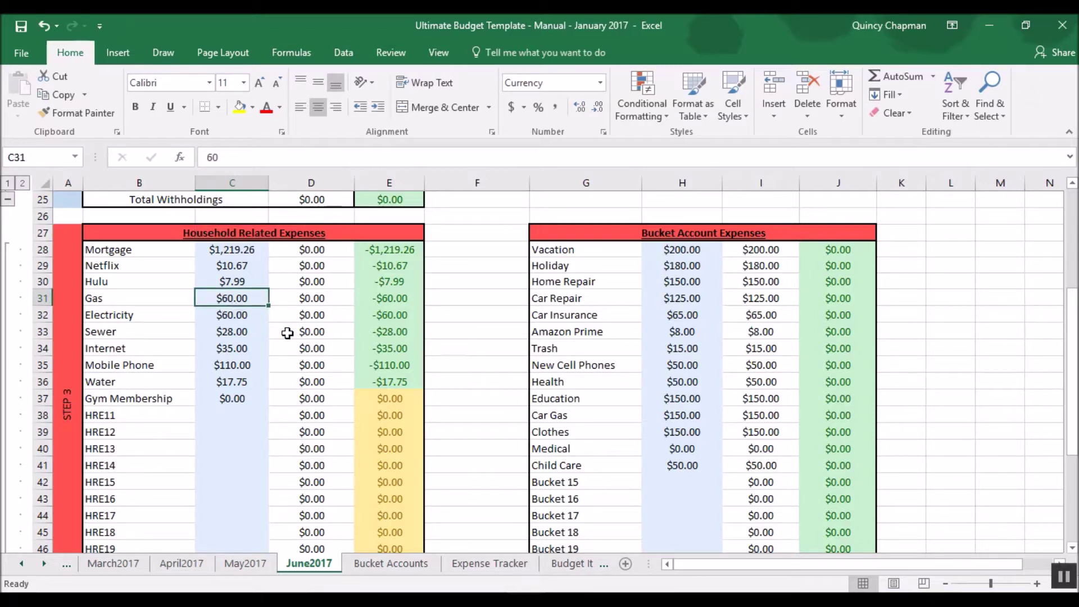
text(30)
key(Return)
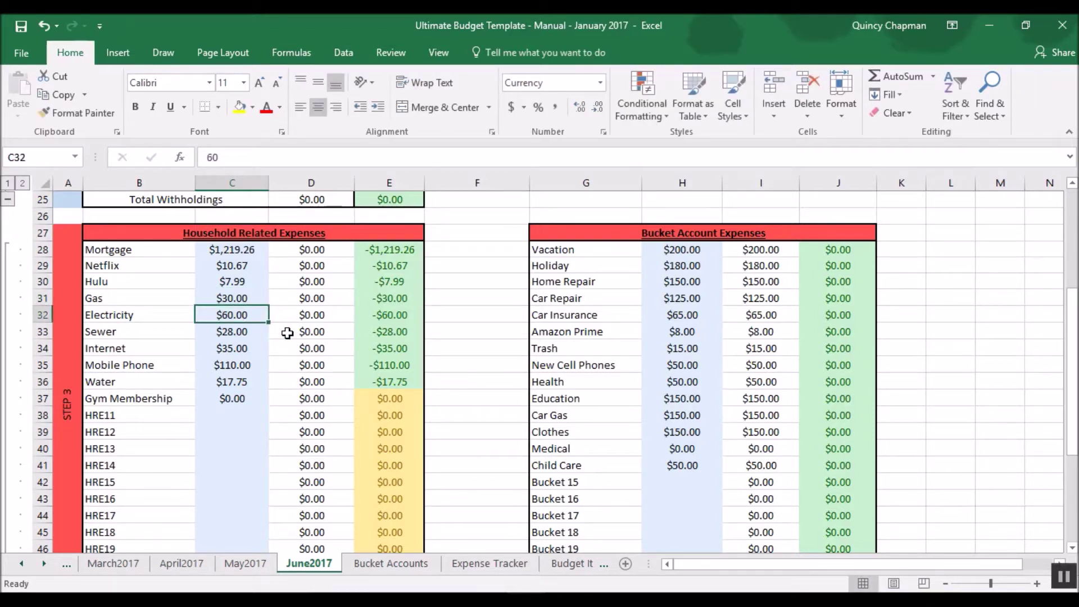
key(Up)
key(Down)
text(70)
key(Return)
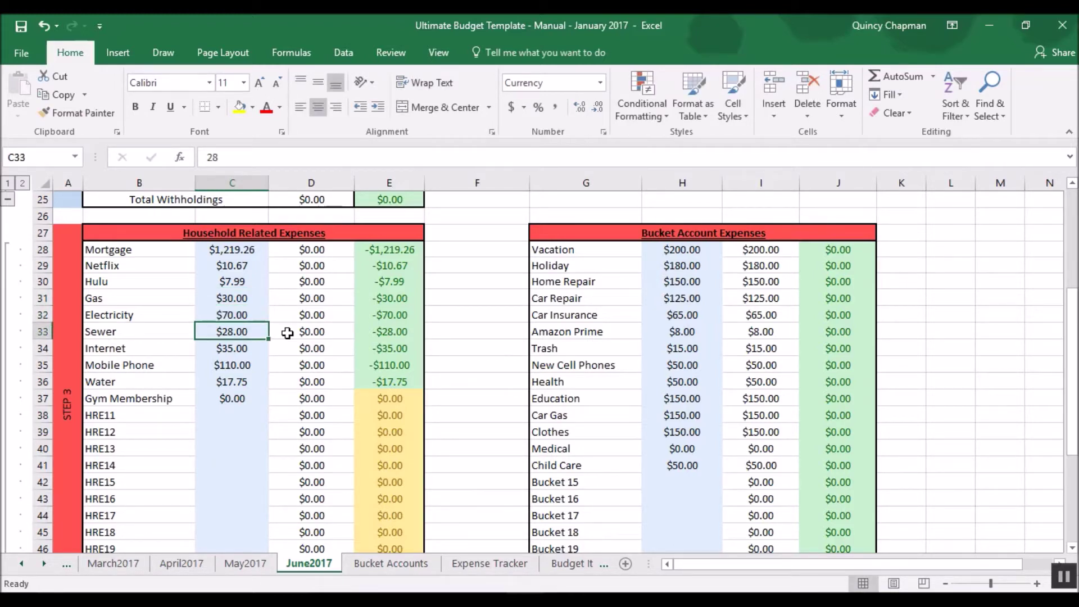
Set the June budgeted Household Related Expenses to 25 for Water and 105 for Mobile Phone.
key(Down)
key(Down)
key(Down)
text(25)
key(Return)
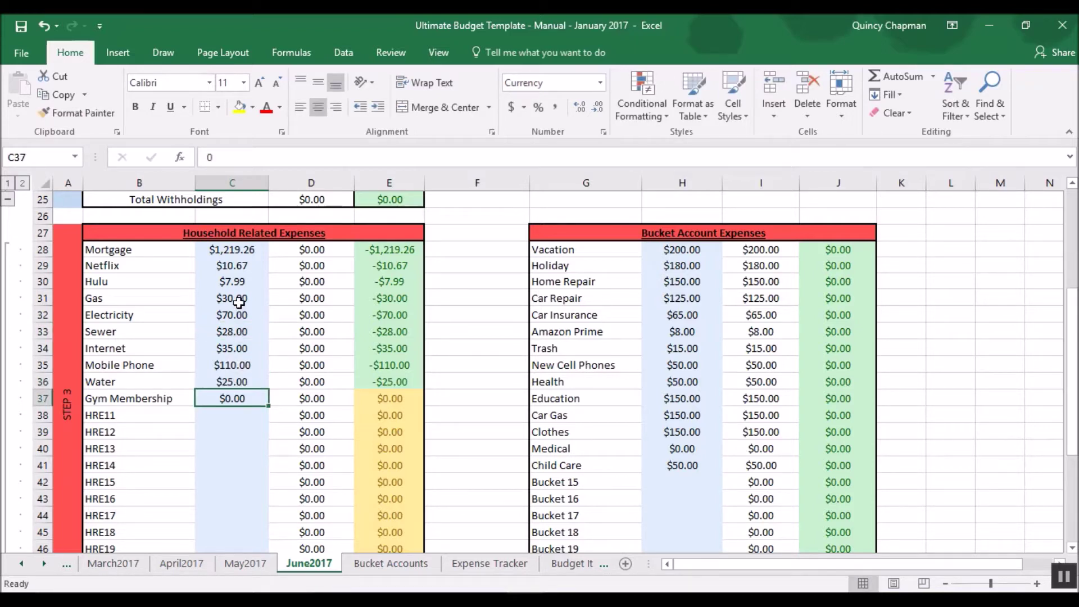
click(232, 365)
text(105)
key(Return)
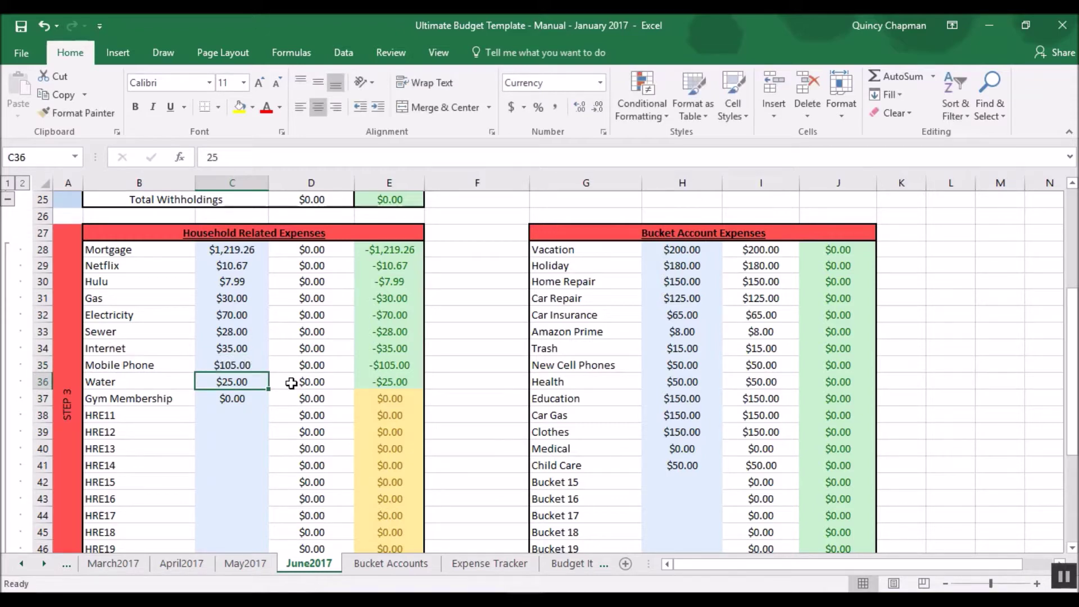
Check the budgeted Total Month End in the June2017 Monthly Summary, and return to the Bucket Account Expenses.
scroll(637, 289, down, 1)
scroll(638, 289, up, 1)
scroll(693, 465, down, 7)
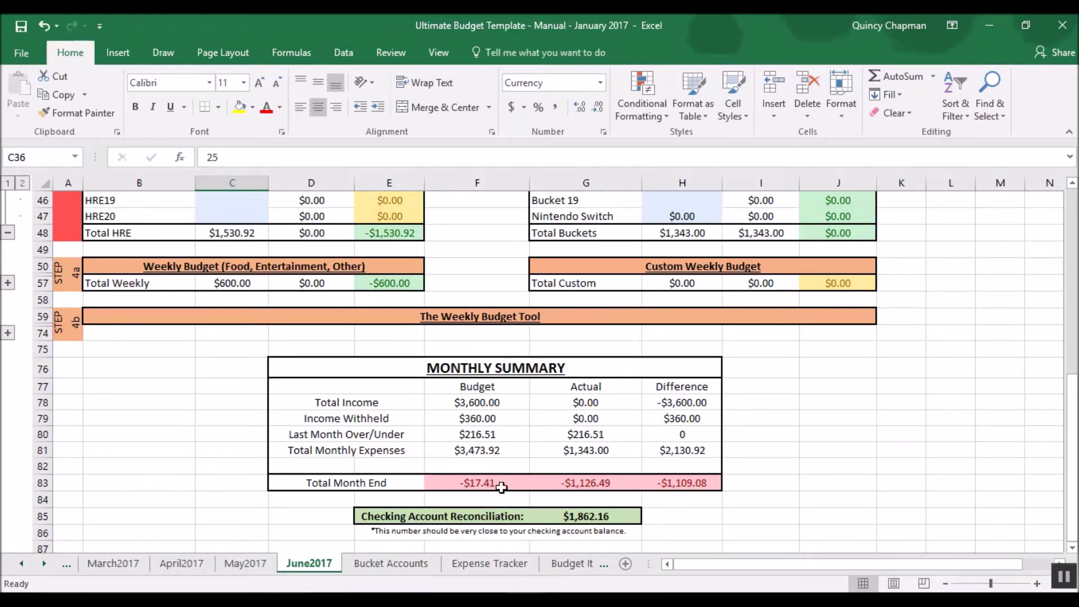
scroll(484, 485, up, 3)
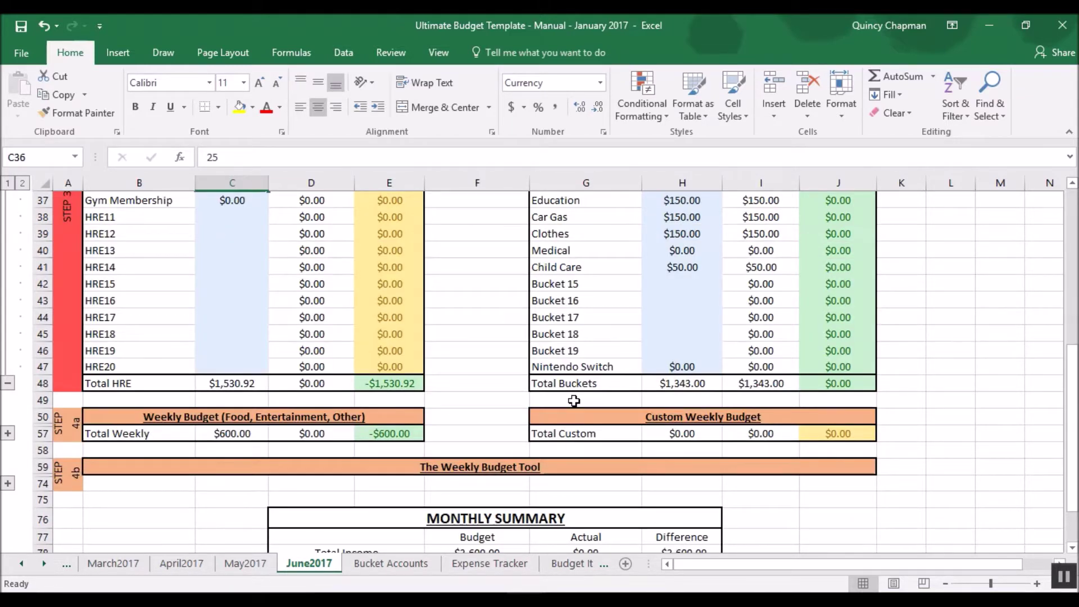
scroll(574, 400, up, 5)
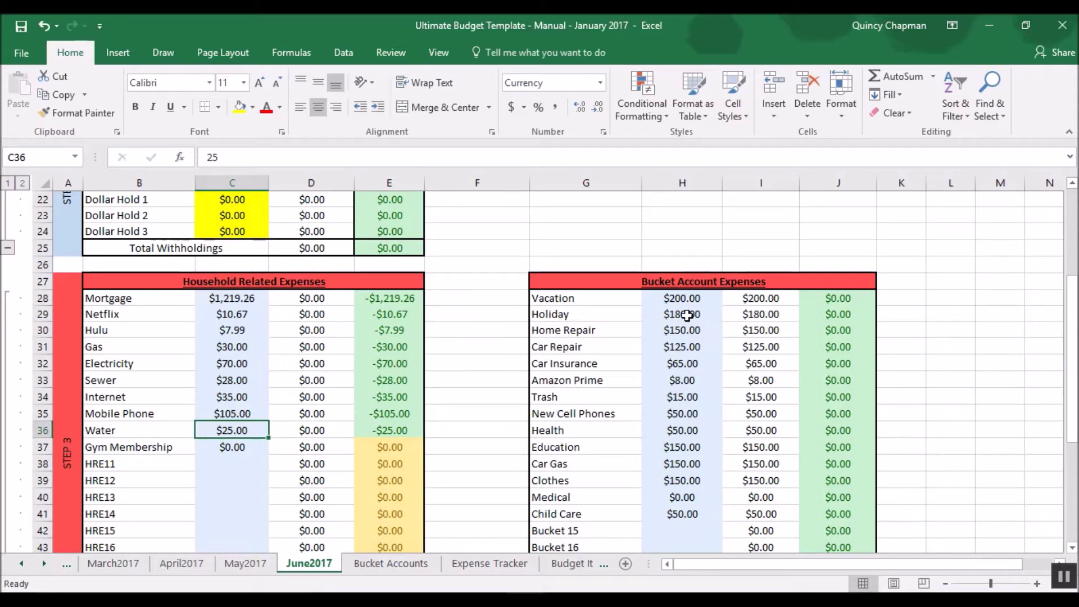
Set the June budgeted amount for Education in the Bucket Account Expenses to 100.
click(680, 447)
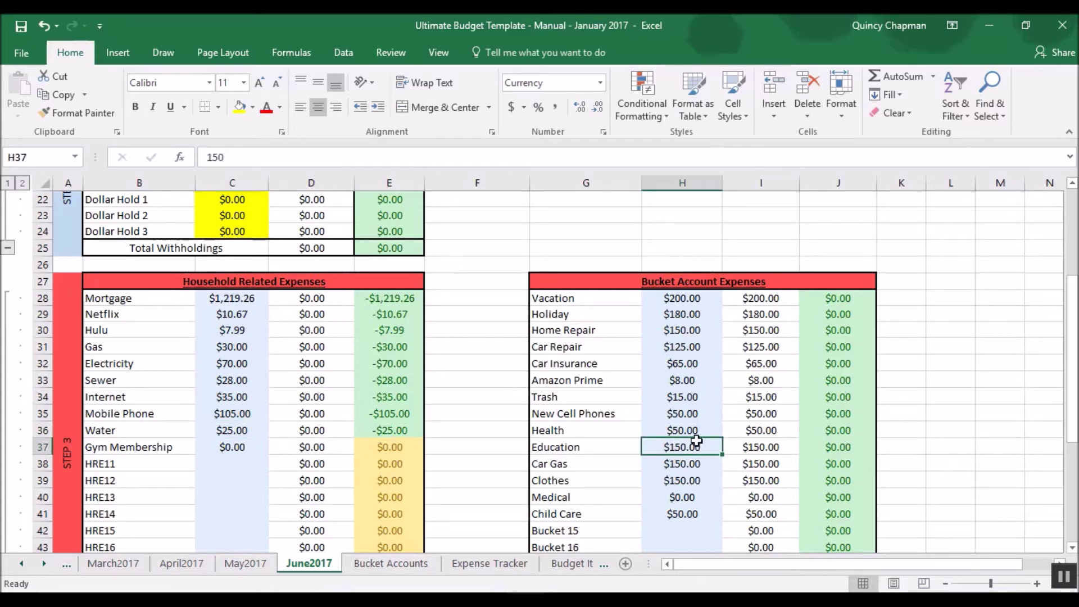
text(1)
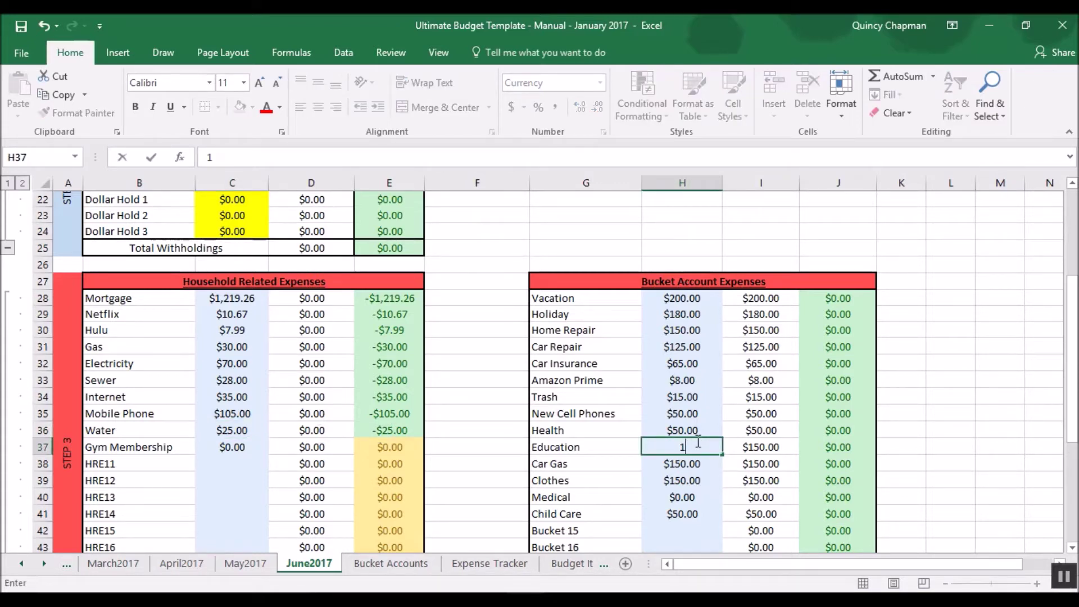
text(100)
key(Return)
Check the budgeted Total Month End in the Monthly Summary and go through the Actual column from Total Income to Total Month End.
scroll(663, 455, down, 12)
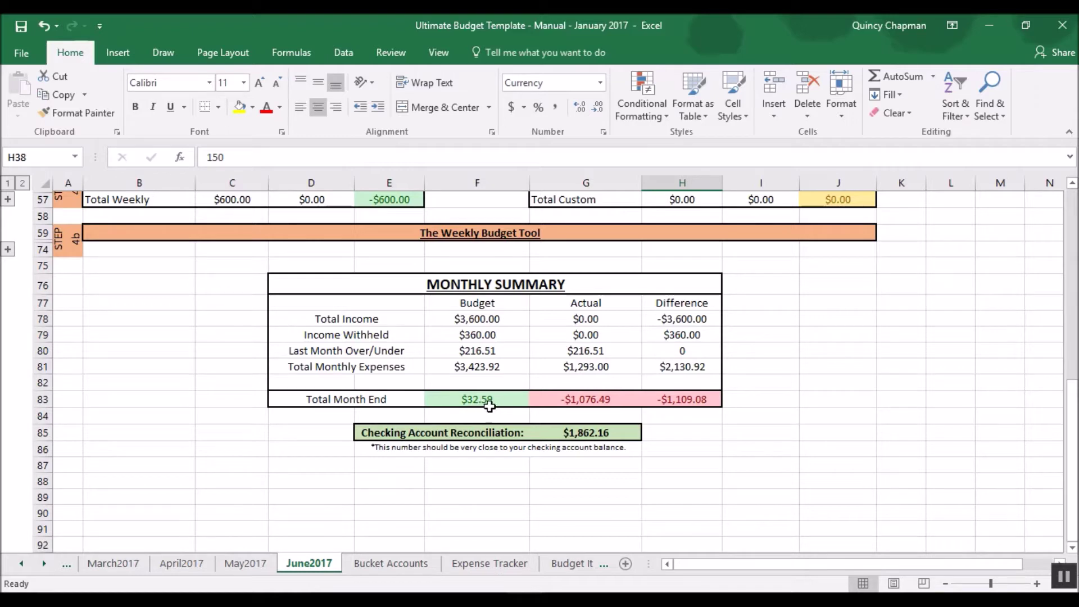
click(587, 318)
click(597, 333)
click(601, 352)
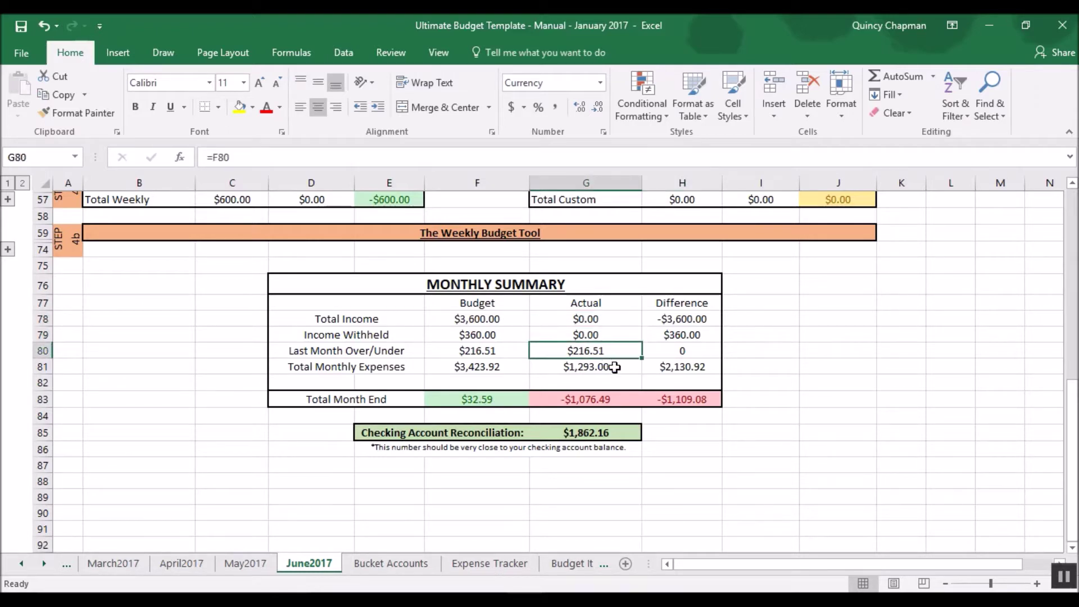
click(601, 400)
Review the Balance column from Vacation to Child Care on the Bucket Accounts sheet, and the Vacation amounts for May and June.
click(397, 563)
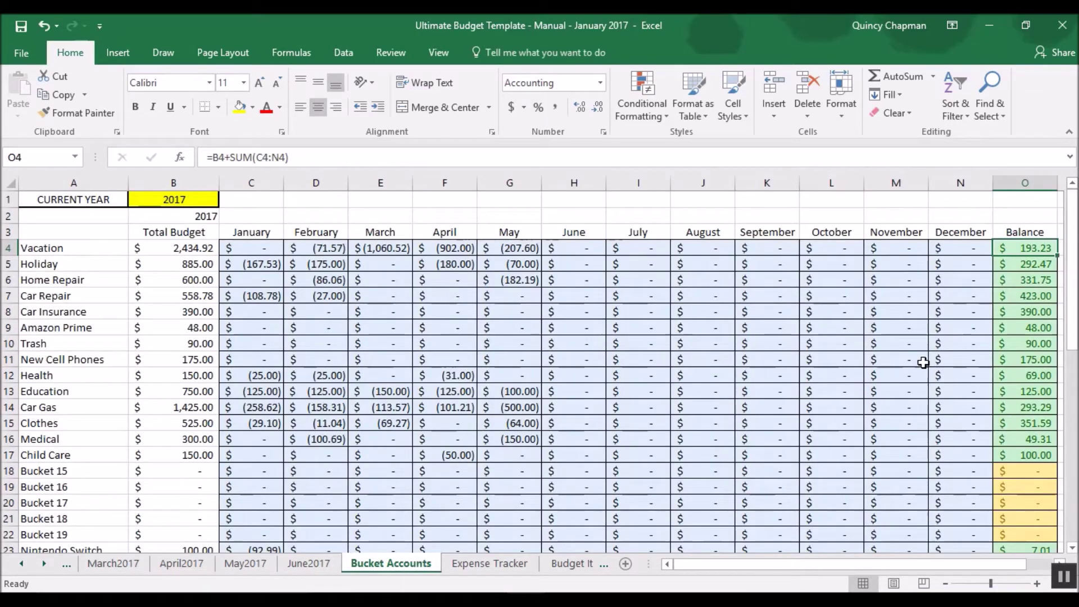
drag(1020, 248, 1011, 457)
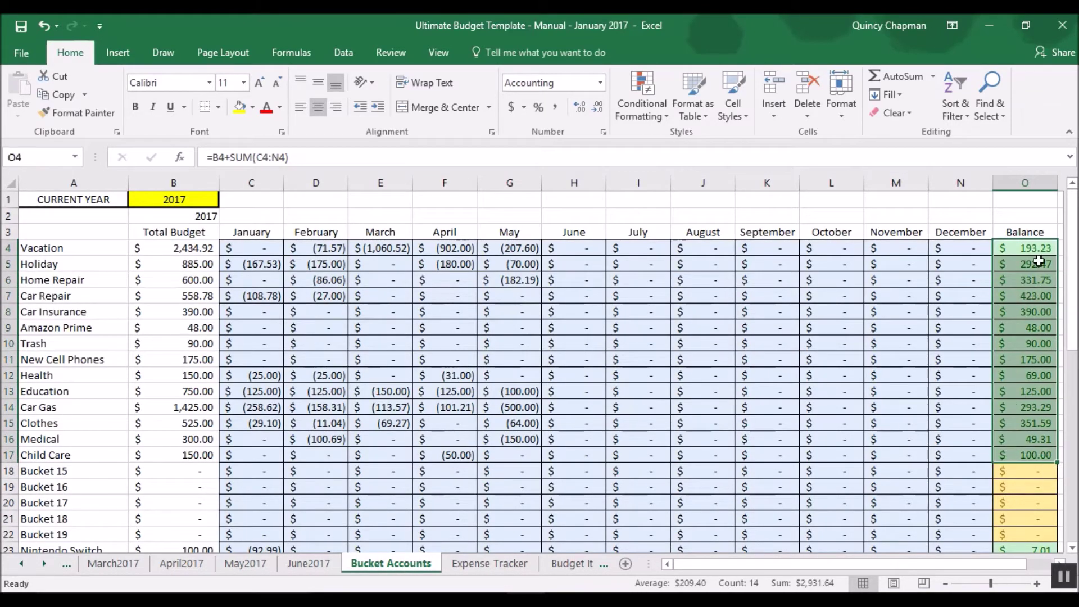
click(1033, 248)
click(537, 251)
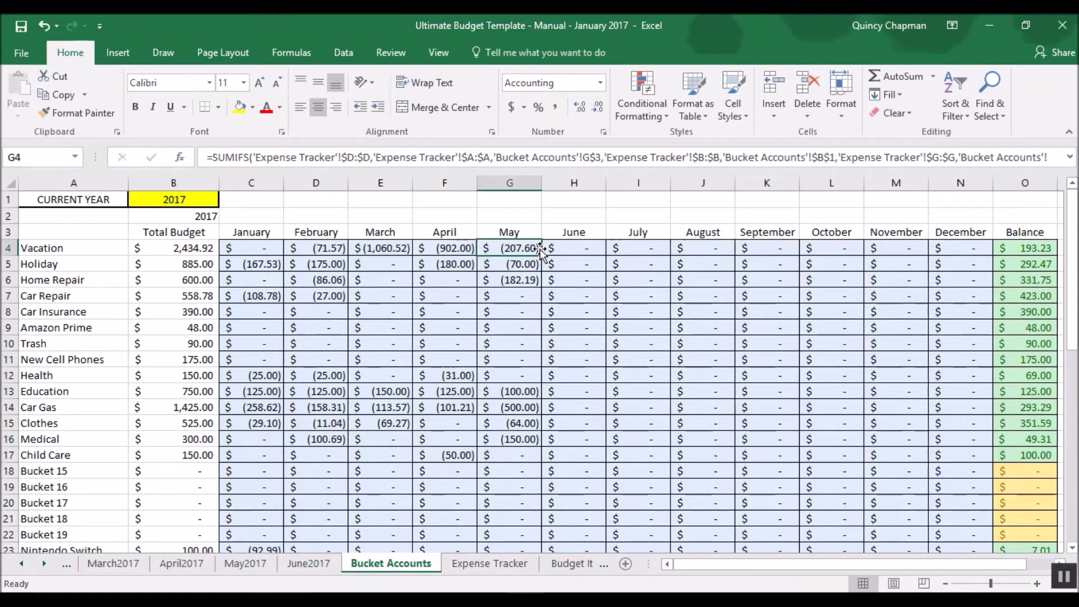
click(596, 245)
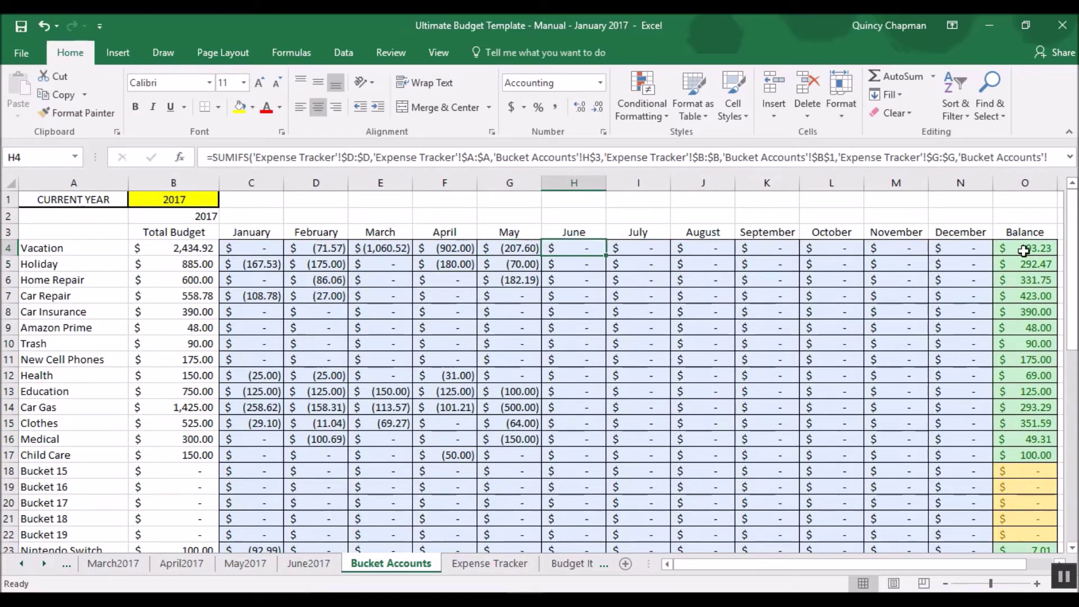